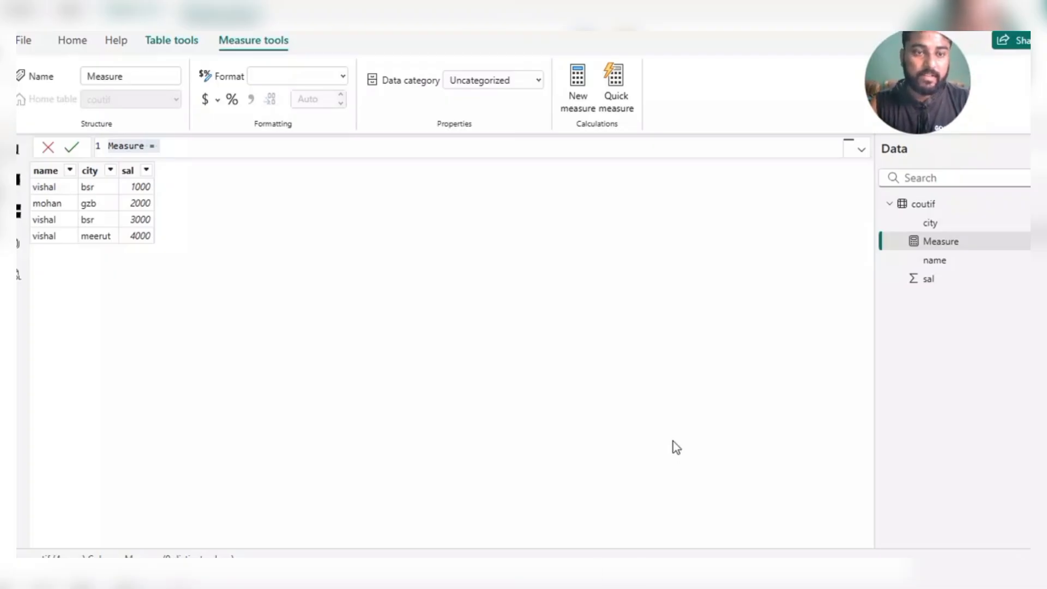
# - Replace the new measure's default text in the coutif table with the name sumif
pyautogui.click(176, 146)
pyautogui.press('BackSpace')
pyautogui.press('BackSpace')
pyautogui.press('BackSpace')
pyautogui.press('BackSpace')
pyautogui.press('BackSpace')
pyautogui.press('BackSpace')
pyautogui.press('BackSpace')
pyautogui.press('BackSpace')
pyautogui.press('BackSpace')
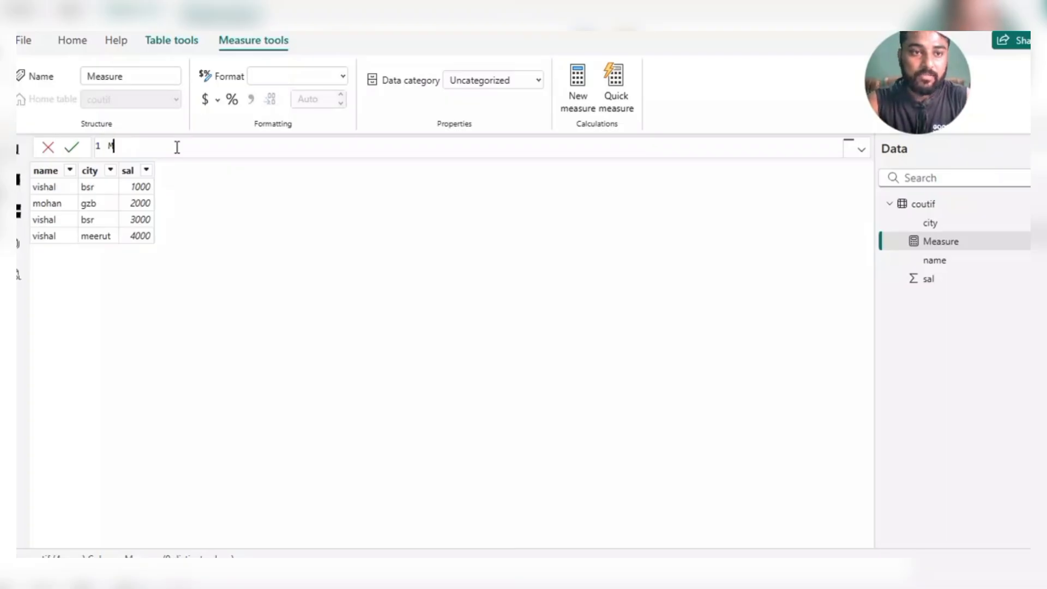
pyautogui.press('BackSpace')
pyautogui.write('su')
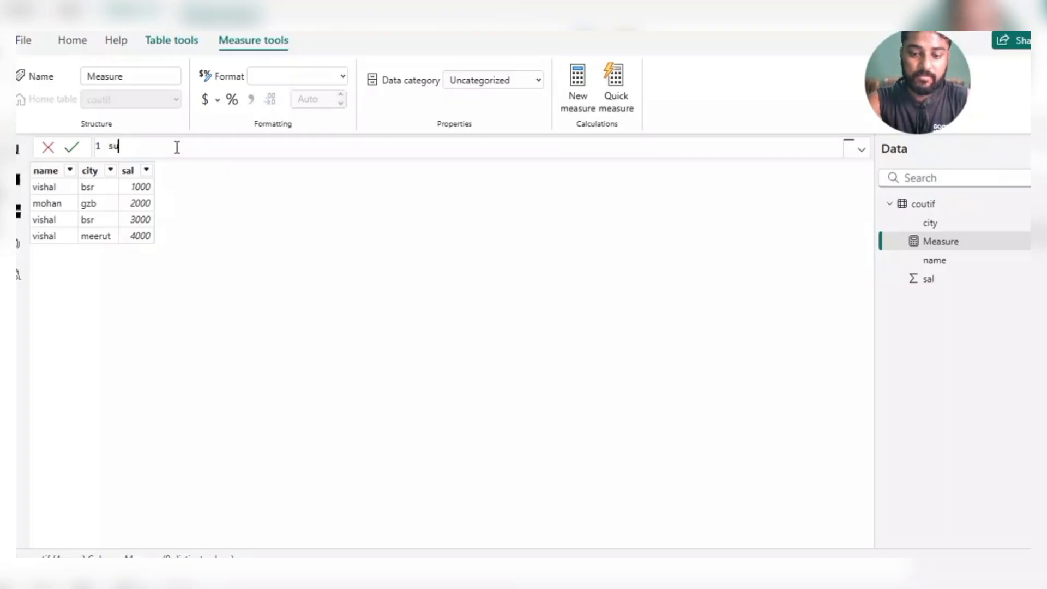
pyautogui.write('mif')
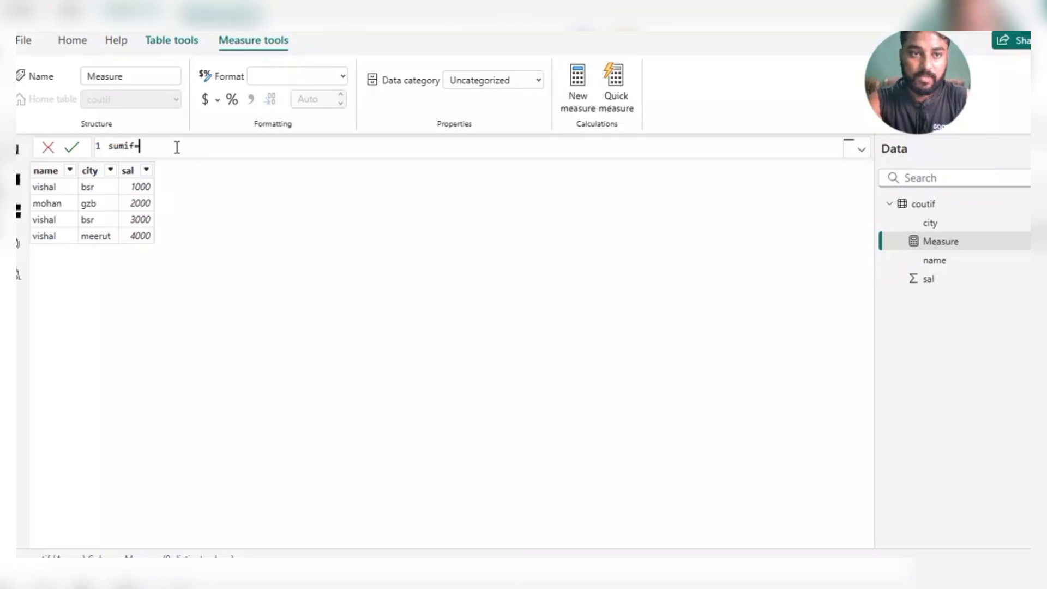
# - Begin the sumif definition with CALCULATE and SUM(coutif[sal]) as its expression, ready for a filter argument
pyautogui.write('=cal')
pyautogui.press('Tab')
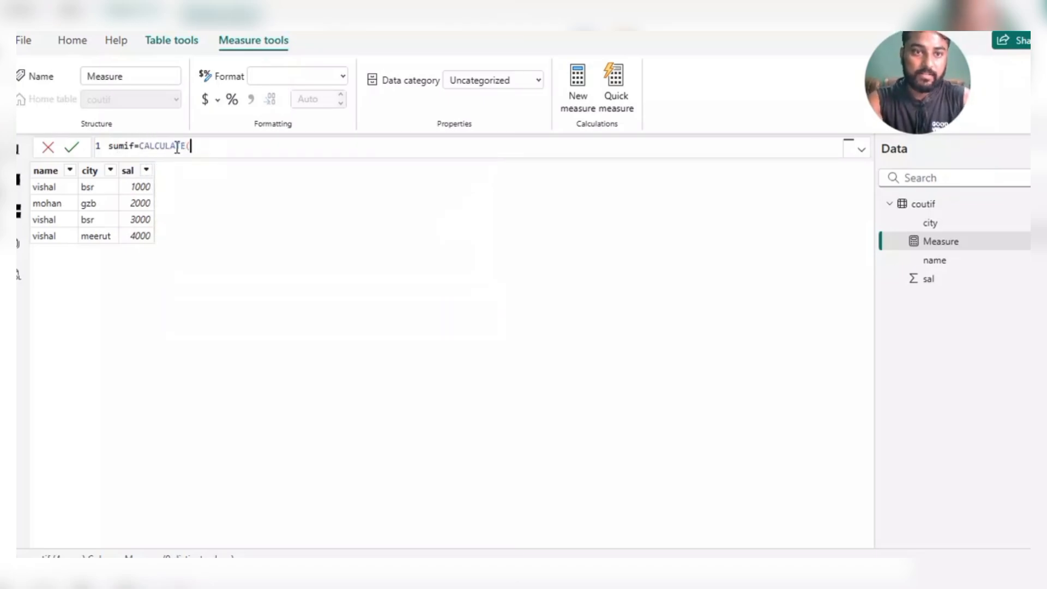
pyautogui.write('sum')
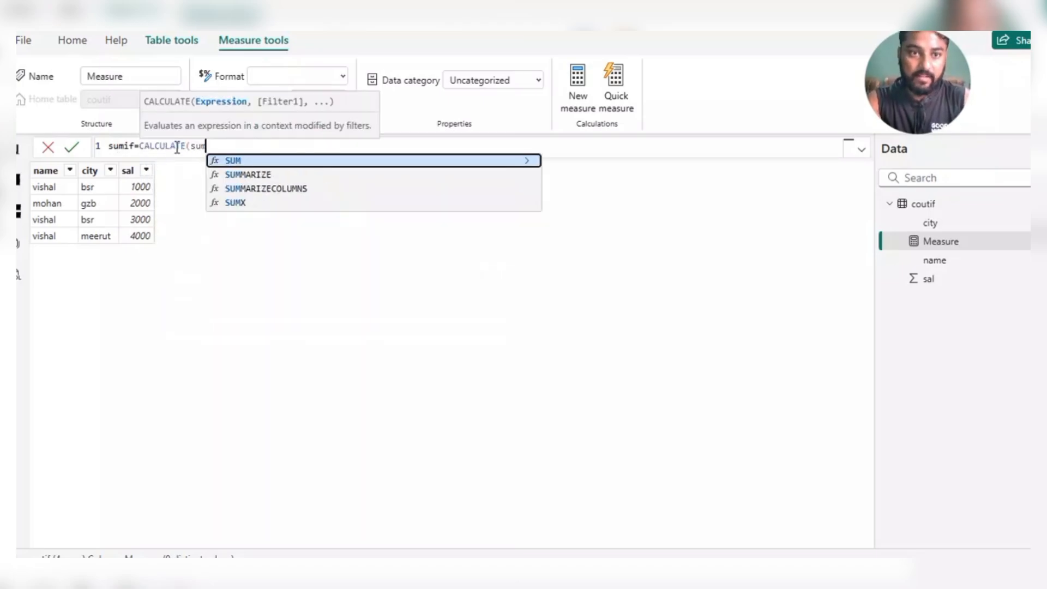
pyautogui.press('Tab')
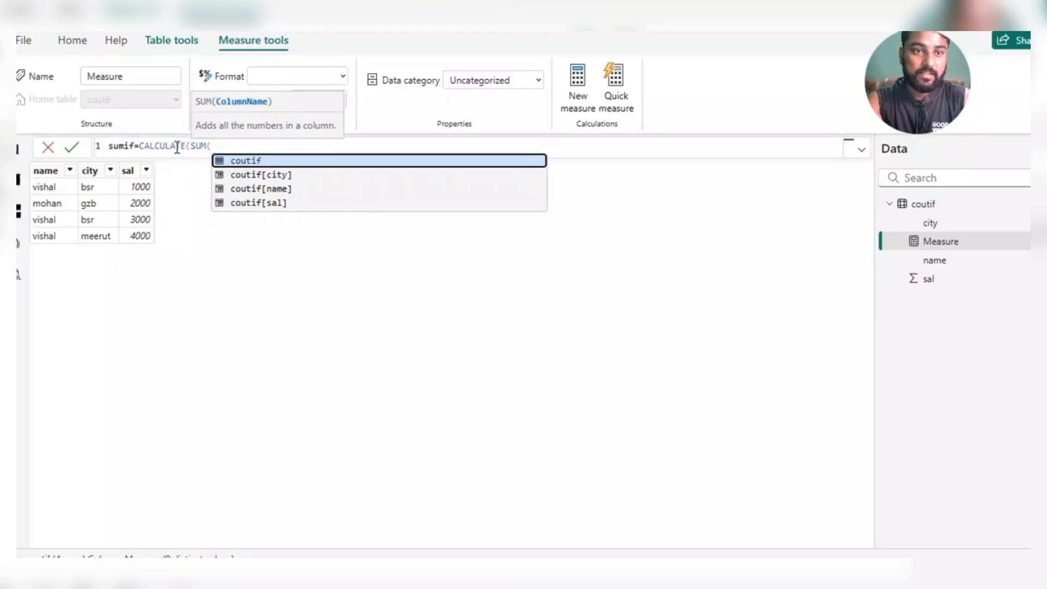
pyautogui.write('sal')
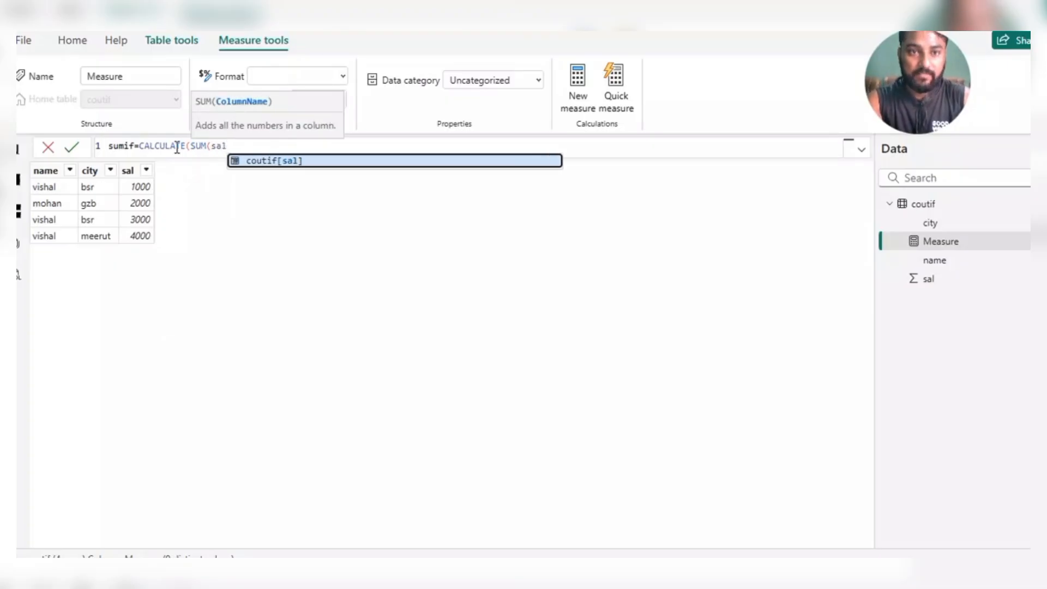
pyautogui.press('Tab')
pyautogui.write(')')
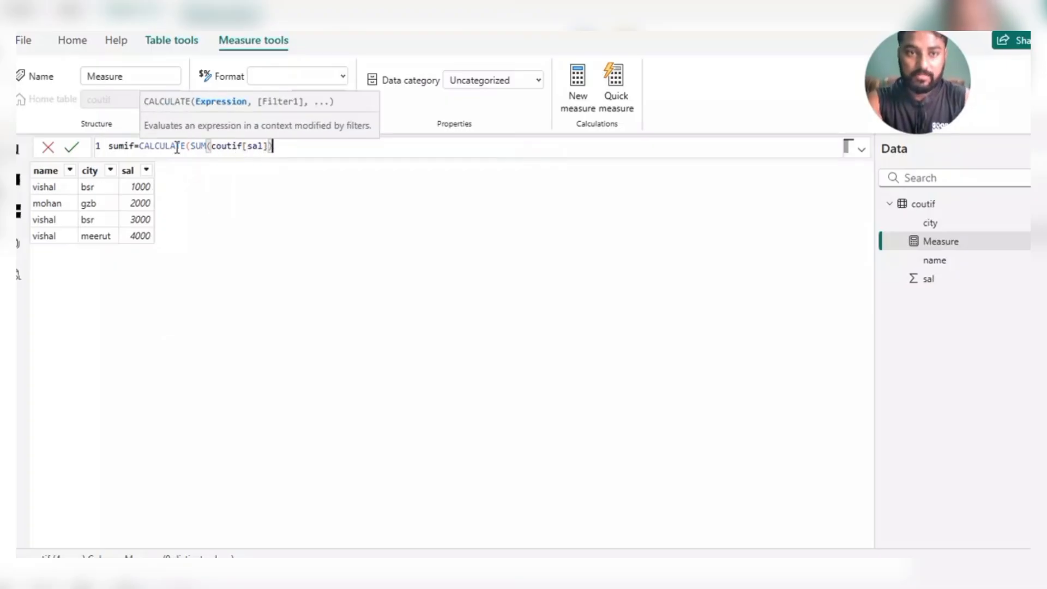
pyautogui.write(',')
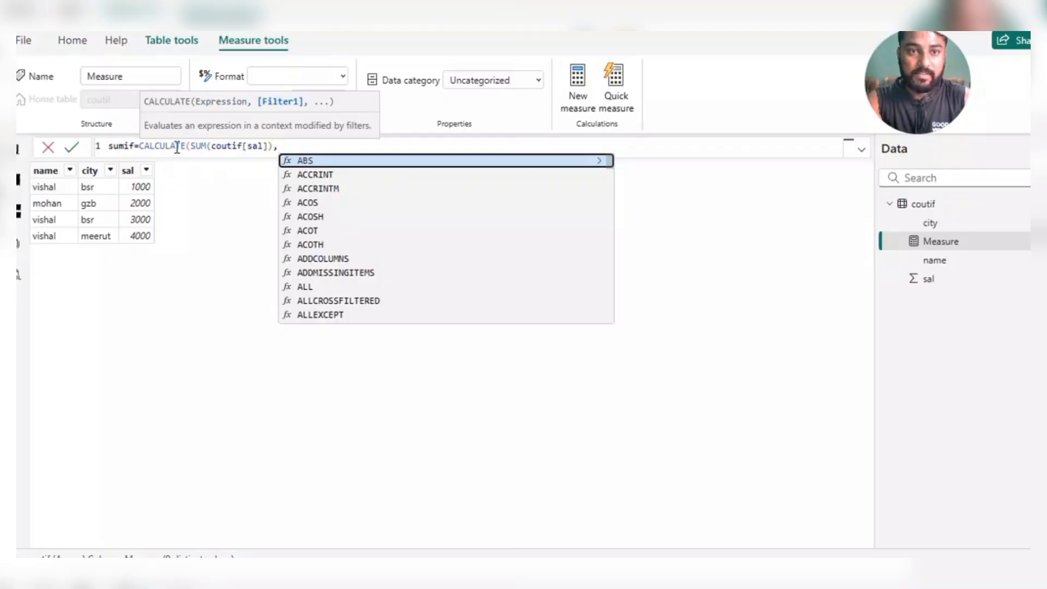
# - Filter the calculation to rows where coutif[name] equals the name in the first table row, close the formula and commit the measure
pyautogui.write('ame')
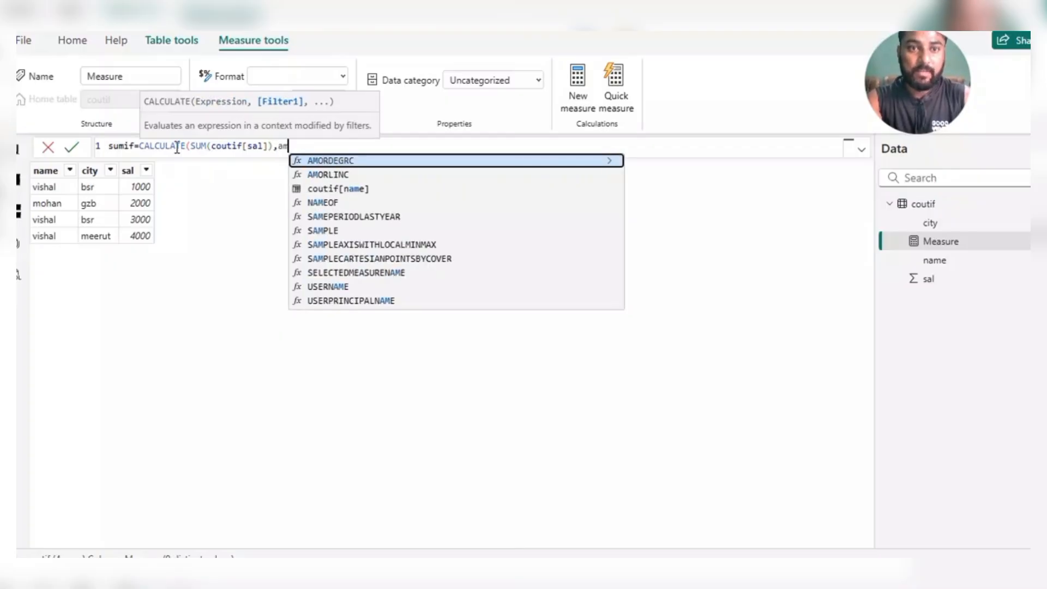
pyautogui.press('BackSpace')
pyautogui.press('BackSpace')
pyautogui.press('BackSpace')
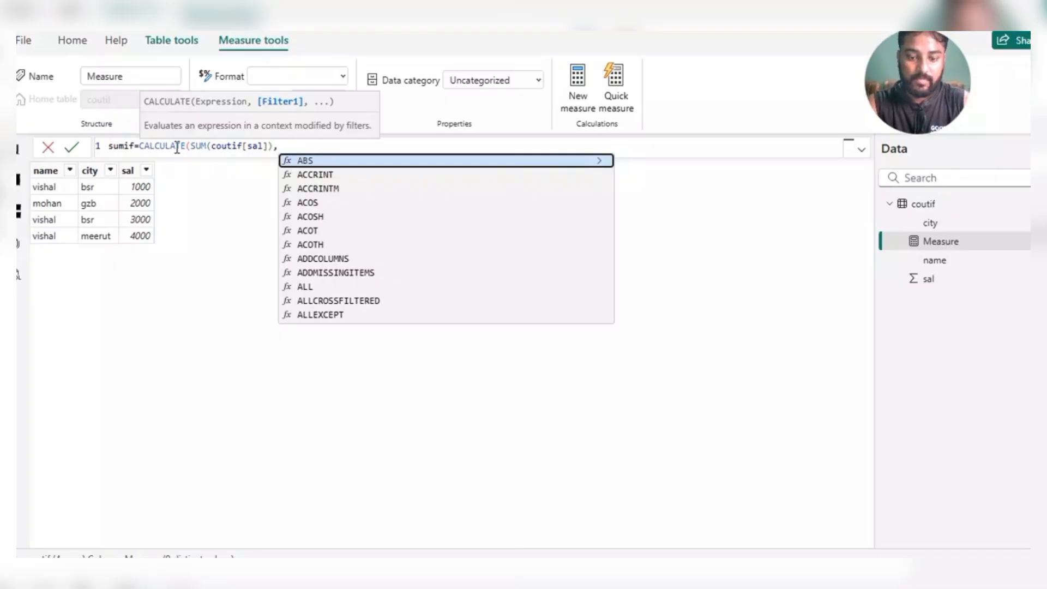
pyautogui.write('nn')
pyautogui.press('BackSpace')
pyautogui.press('BackSpace')
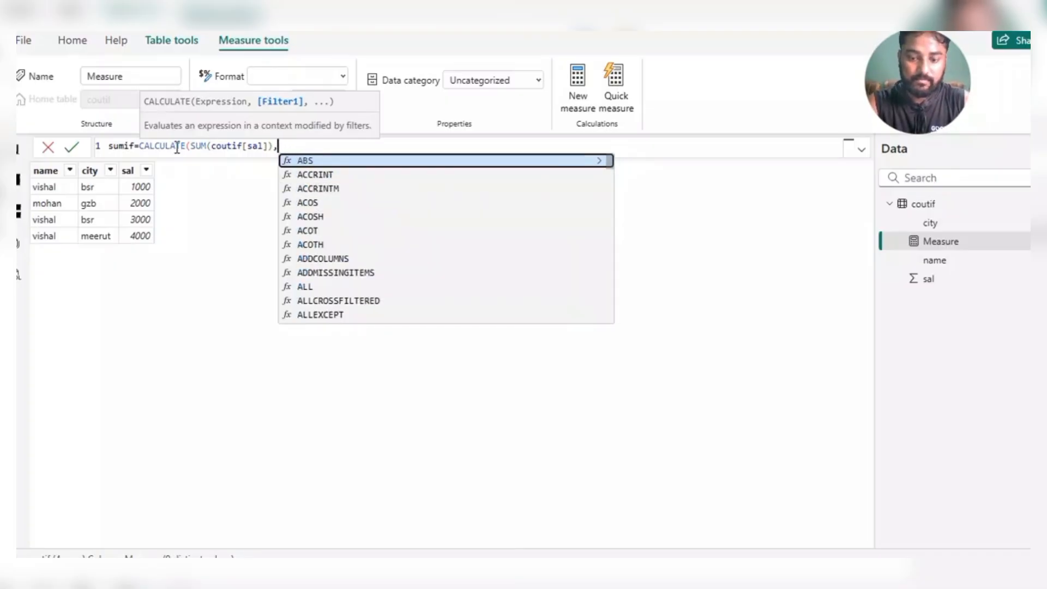
pyautogui.write('na')
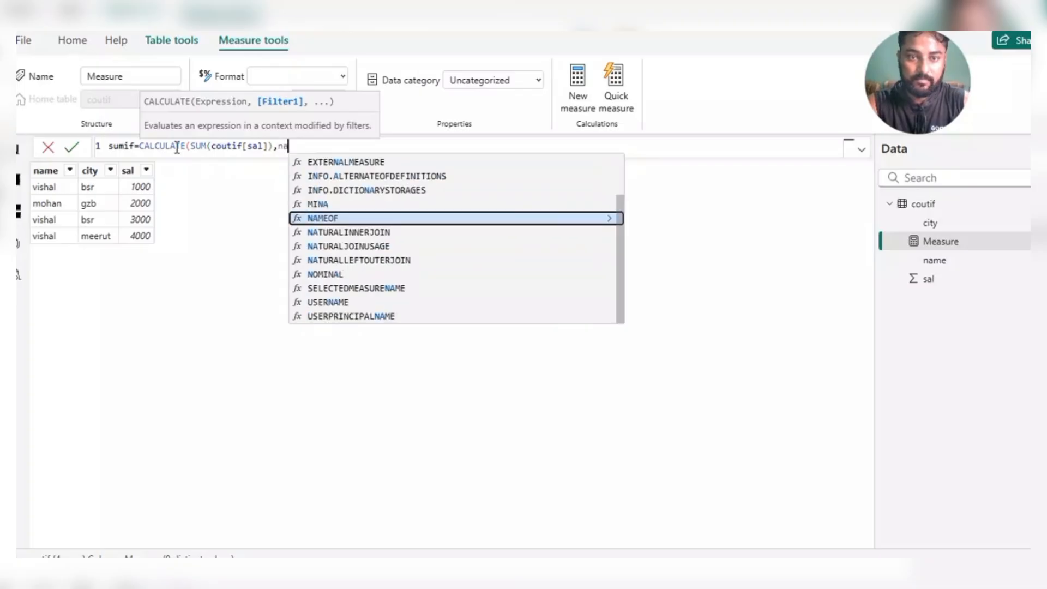
pyautogui.write('me')
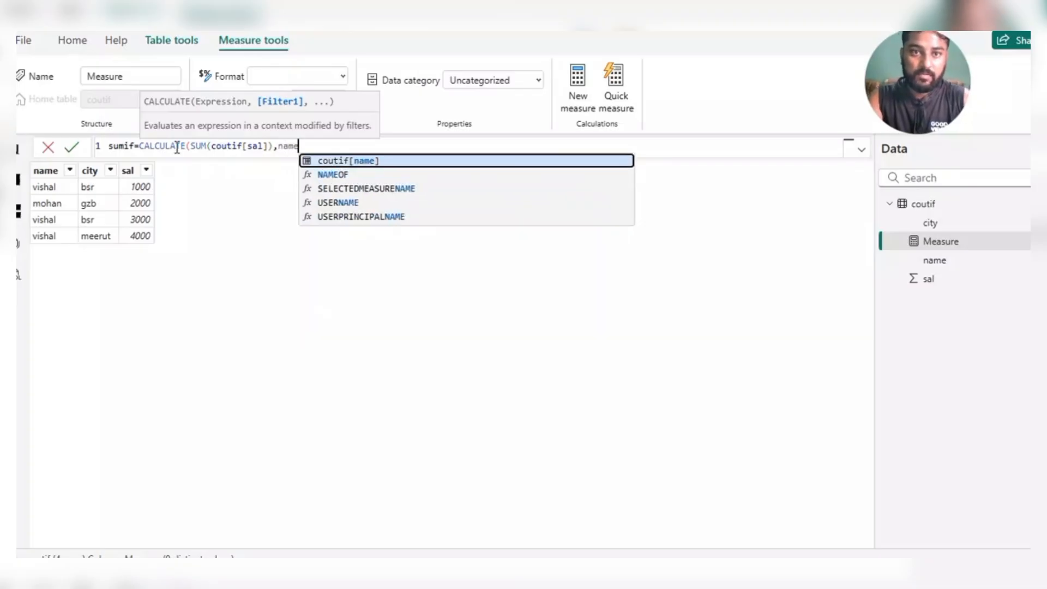
pyautogui.press('Tab')
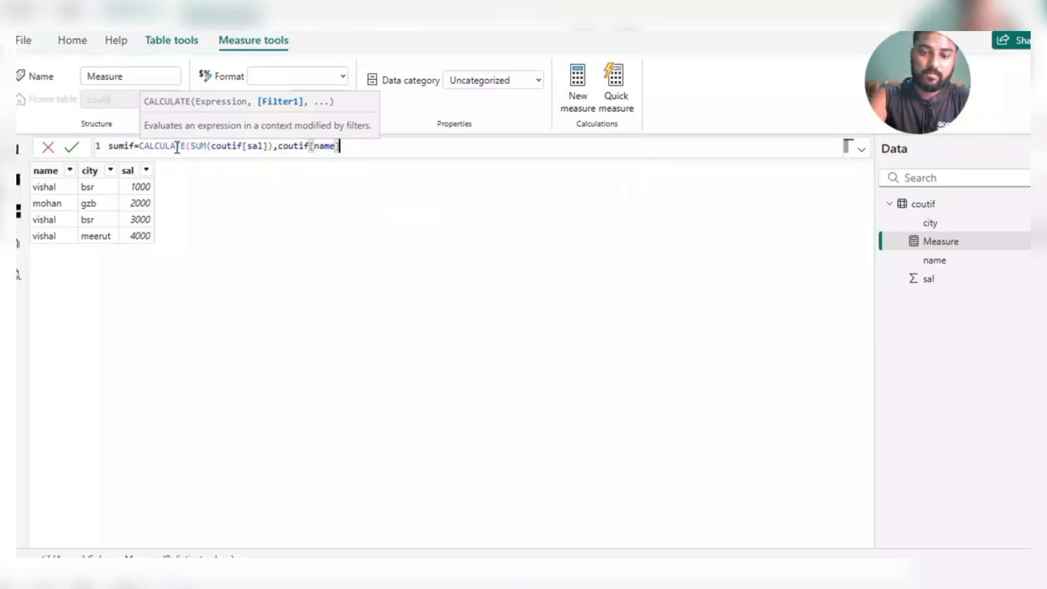
pyautogui.write('=')
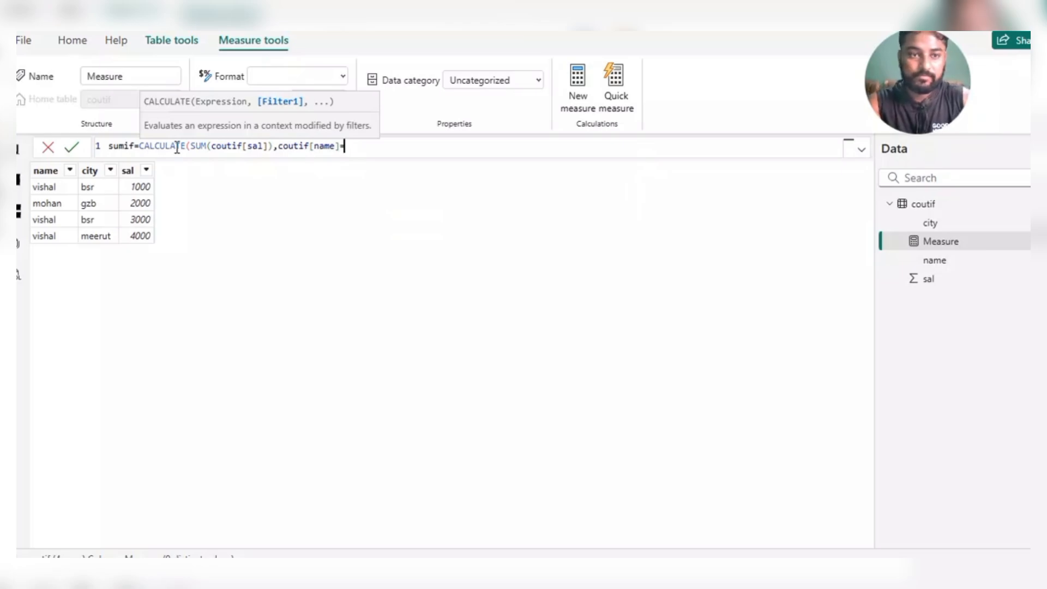
pyautogui.write('"vis')
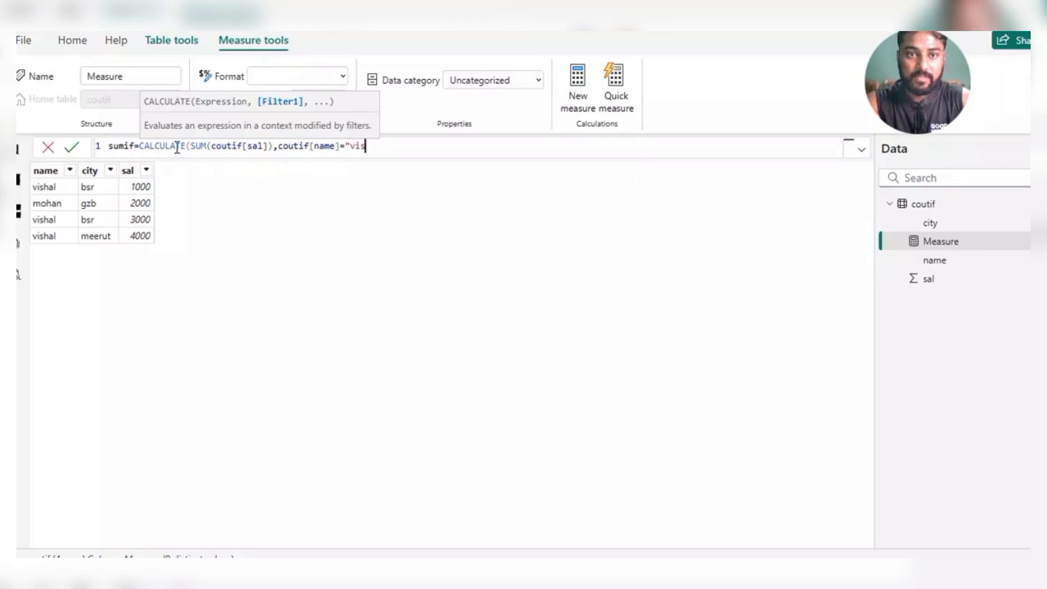
pyautogui.write('hal")')
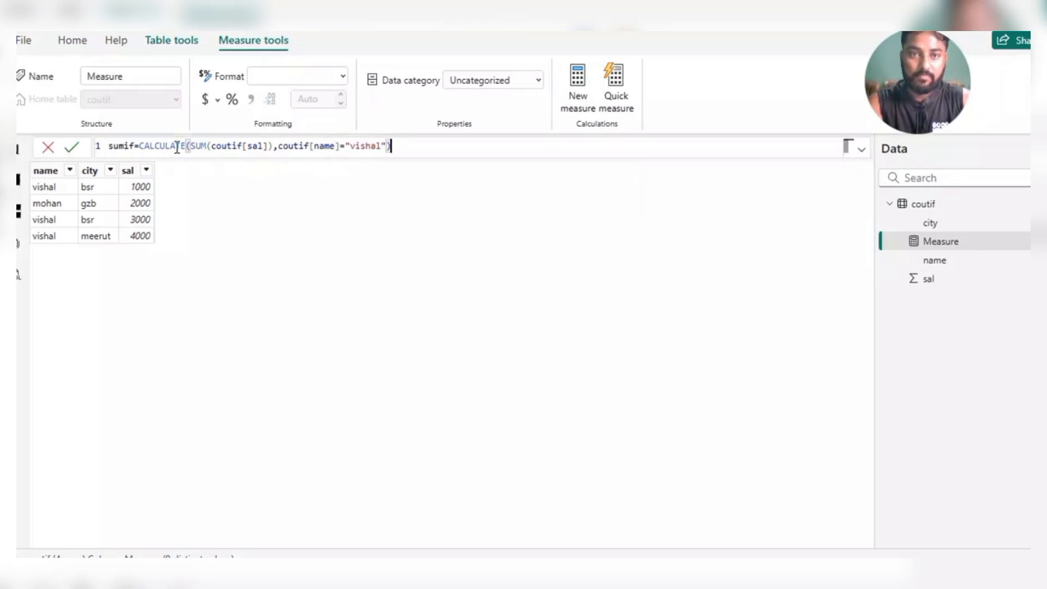
pyautogui.press('Return')
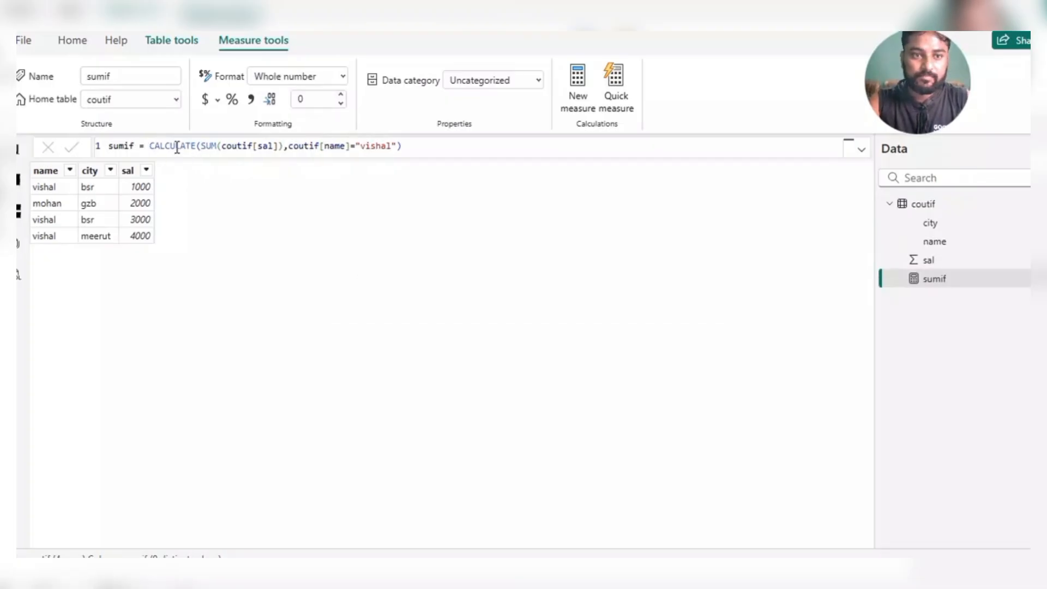
# - Add a card visual showing the sumif measure to report Page 1 and go back to the table data to compare
pyautogui.click(18, 151)
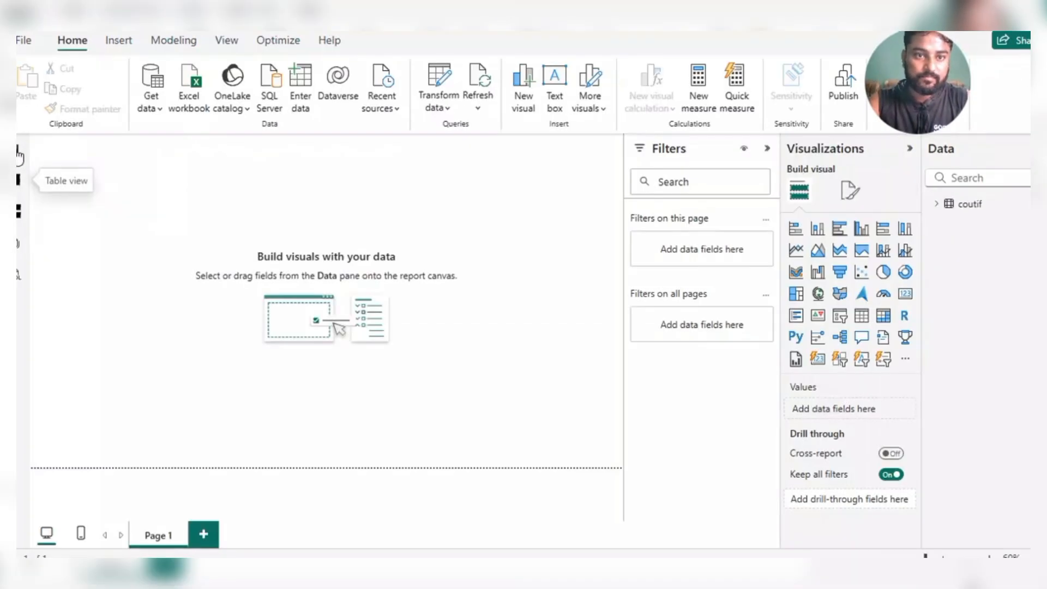
pyautogui.click(906, 294)
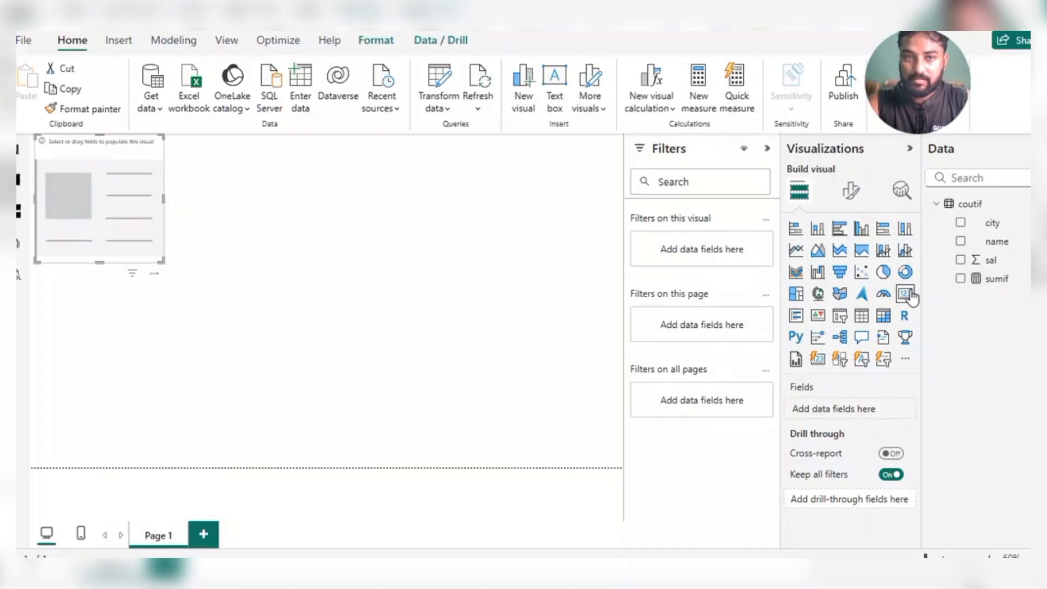
pyautogui.click(962, 281)
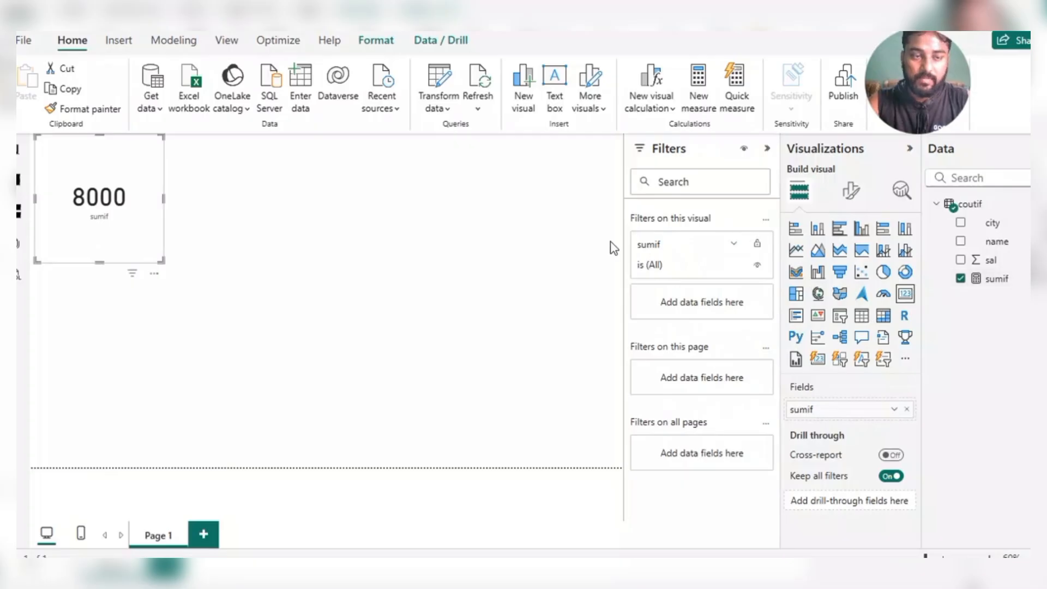
pyautogui.click(18, 179)
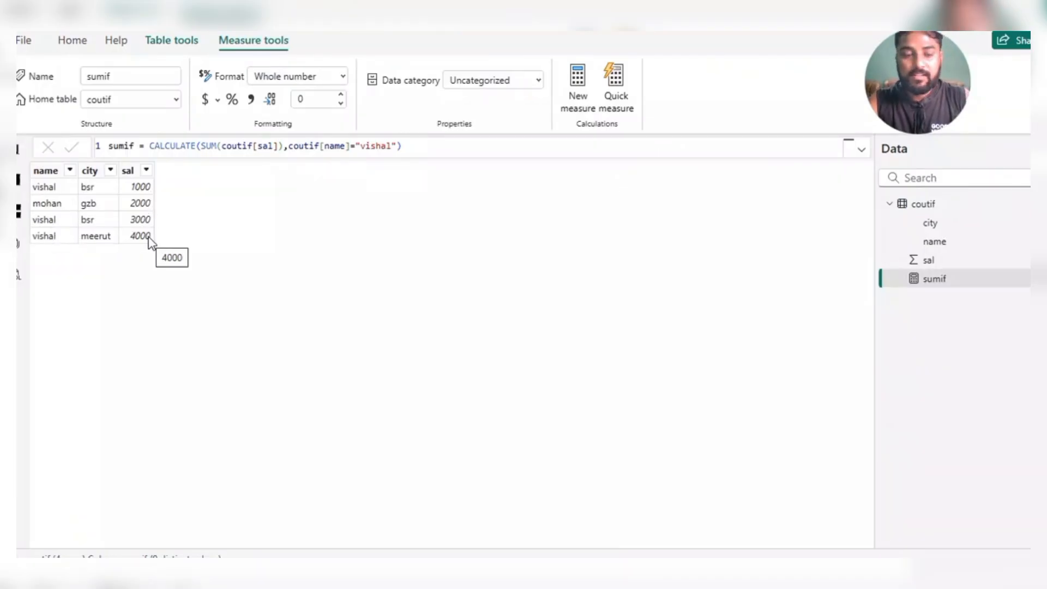
# - Switch to Excel and create a blank workbook, dismissing the memory warning
pyautogui.press('super+r')
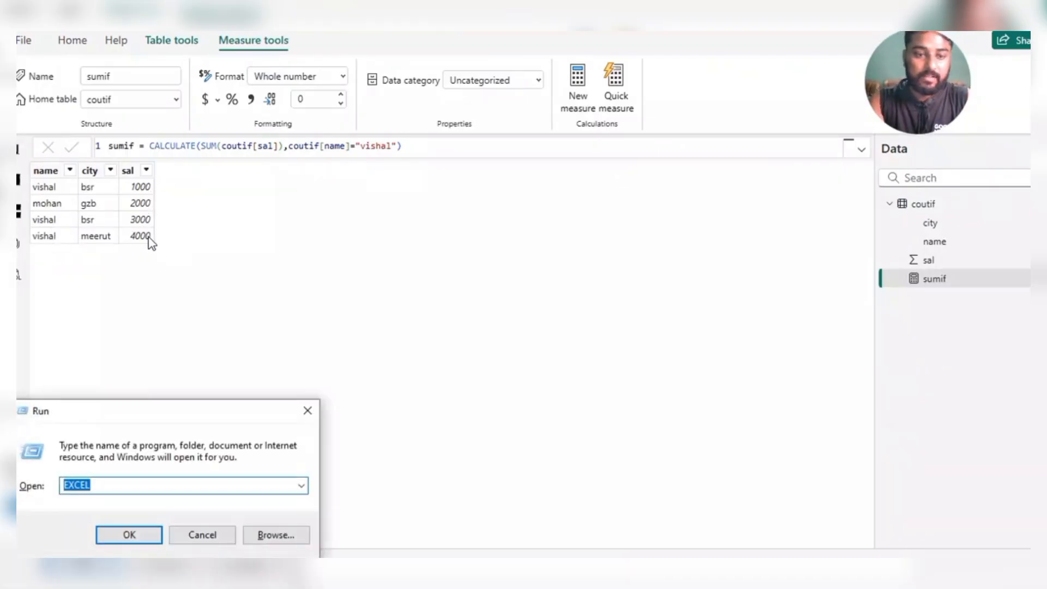
pyautogui.press('Escape')
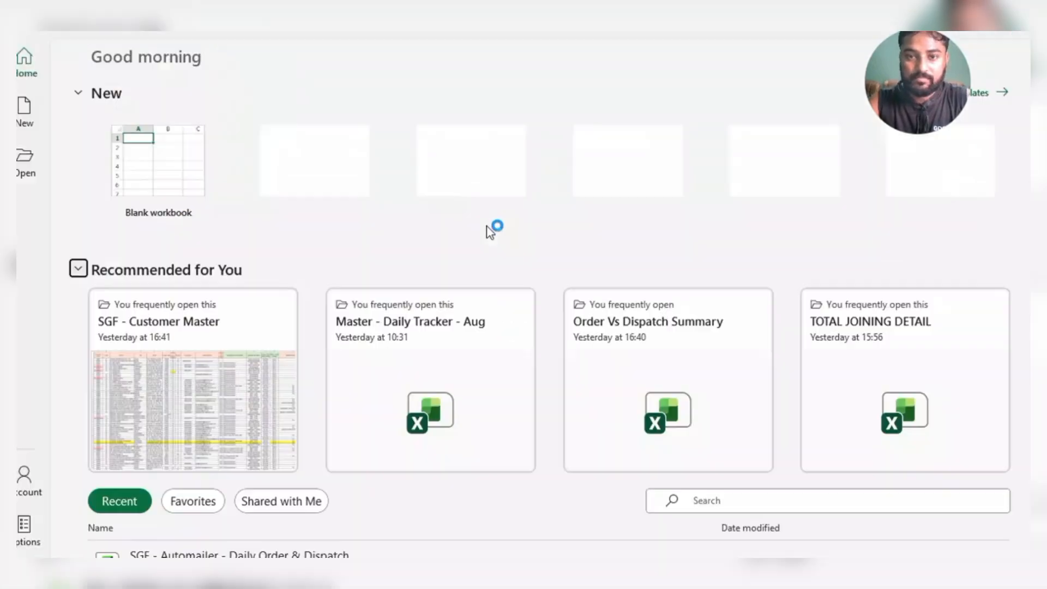
pyautogui.click(152, 174)
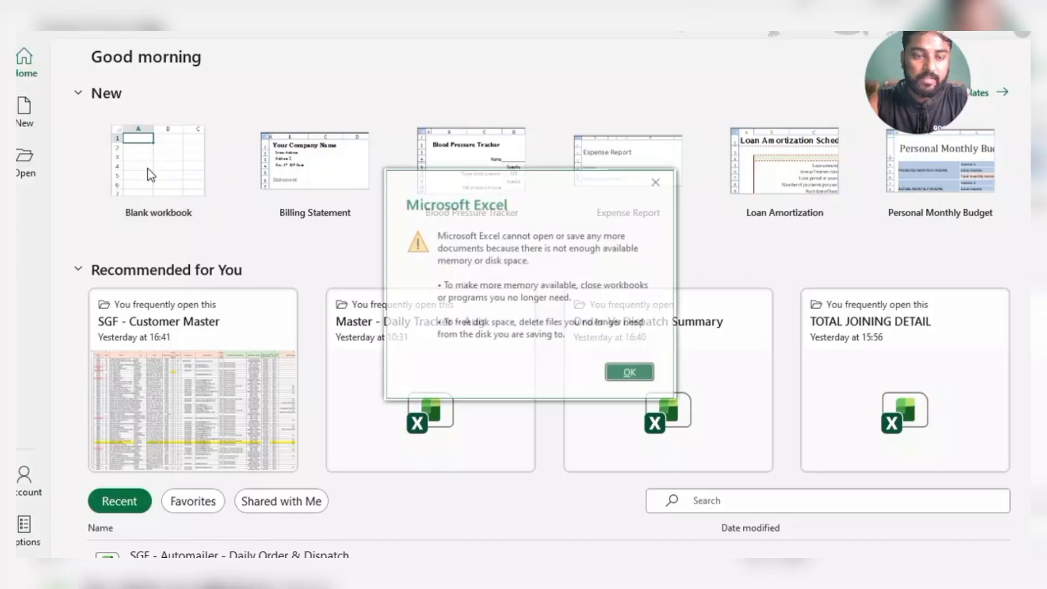
pyautogui.press('Return')
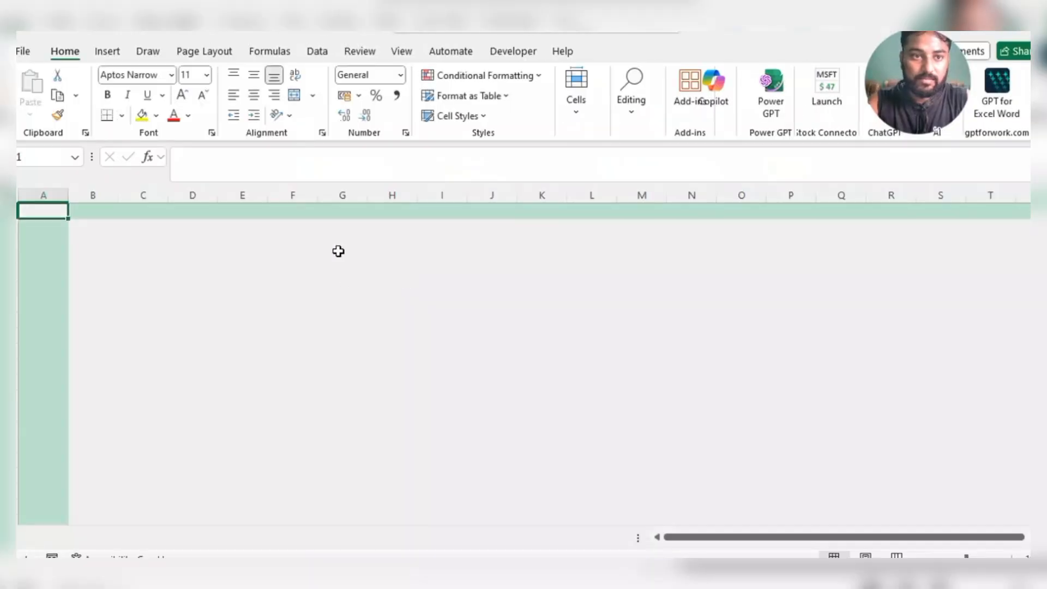
# - Start a SUMIF formula in cell G3 to view its arguments, discard it and return to the sumif measure formula in Power BI
pyautogui.click(344, 239)
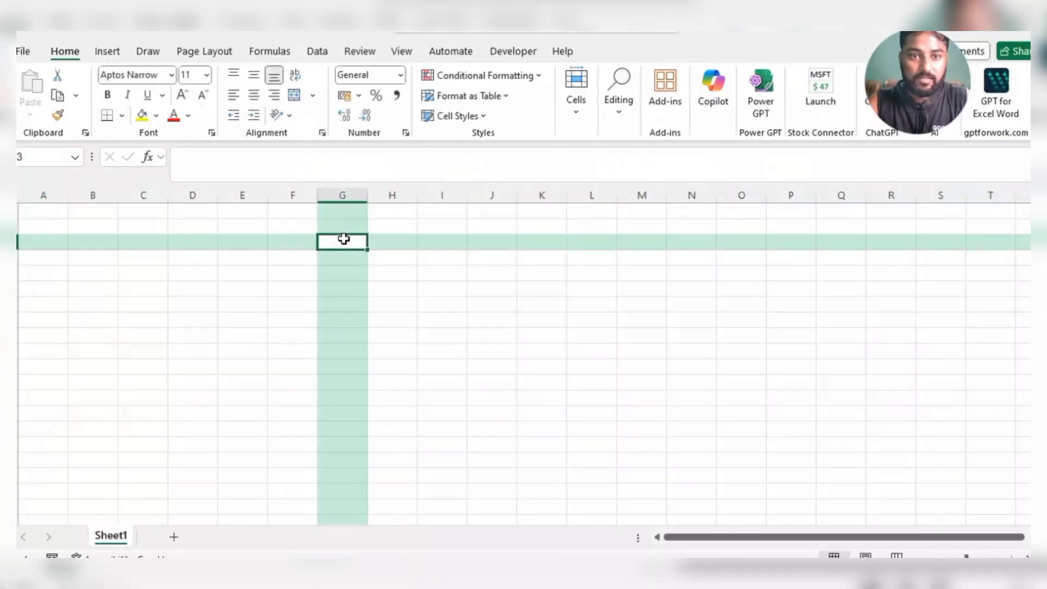
pyautogui.write('=sumif')
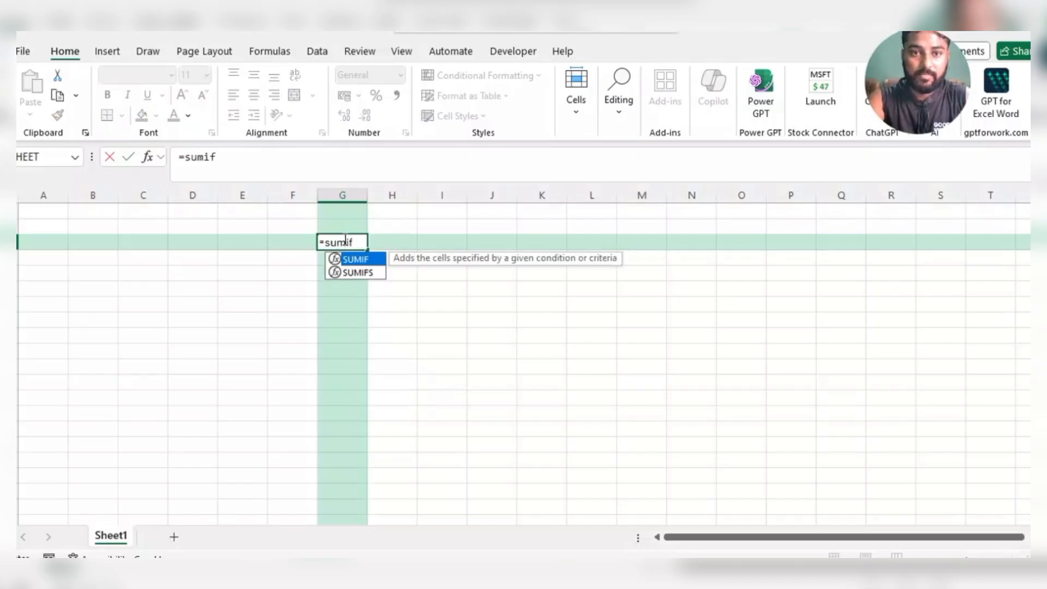
pyautogui.press('Tab')
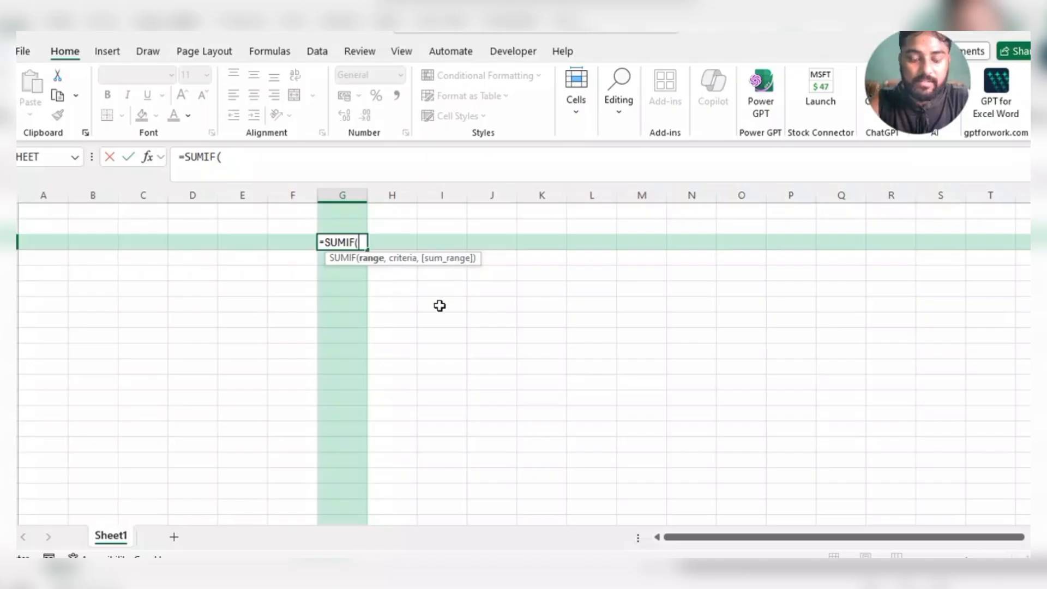
pyautogui.press('Escape')
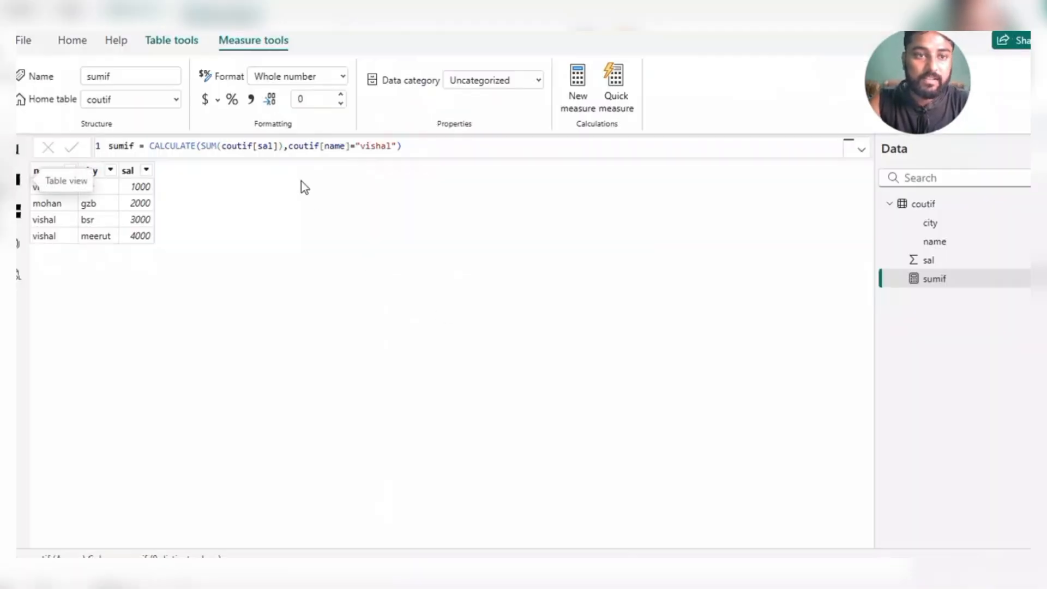
pyautogui.click(420, 146)
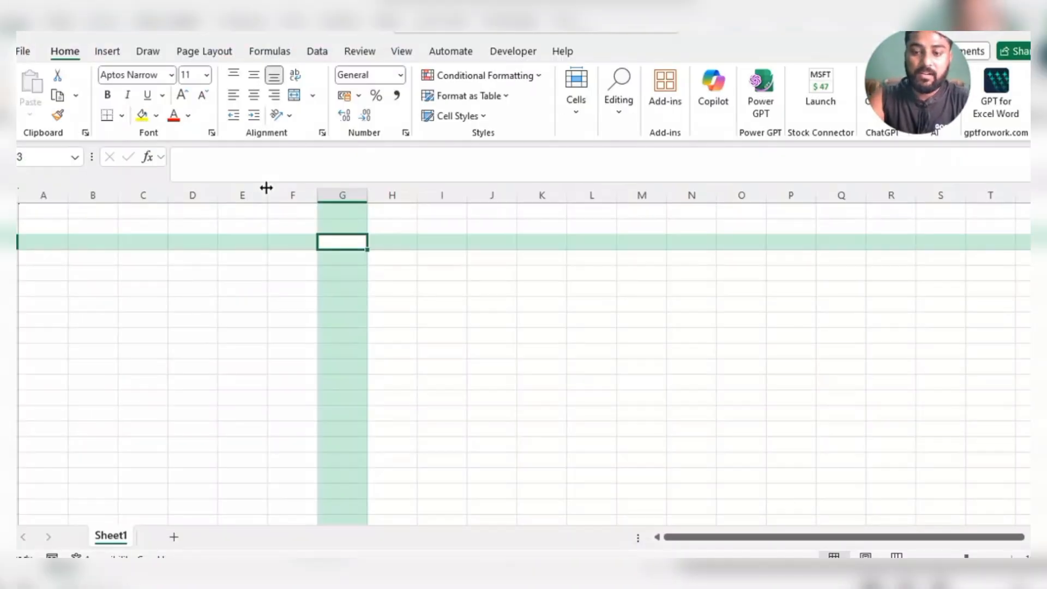
# - Start a SUMIFS formula in Excel cell G3 to view its arguments, dismissing the memory warning, and discard it to return to Power BI
pyautogui.write('=sumifs')
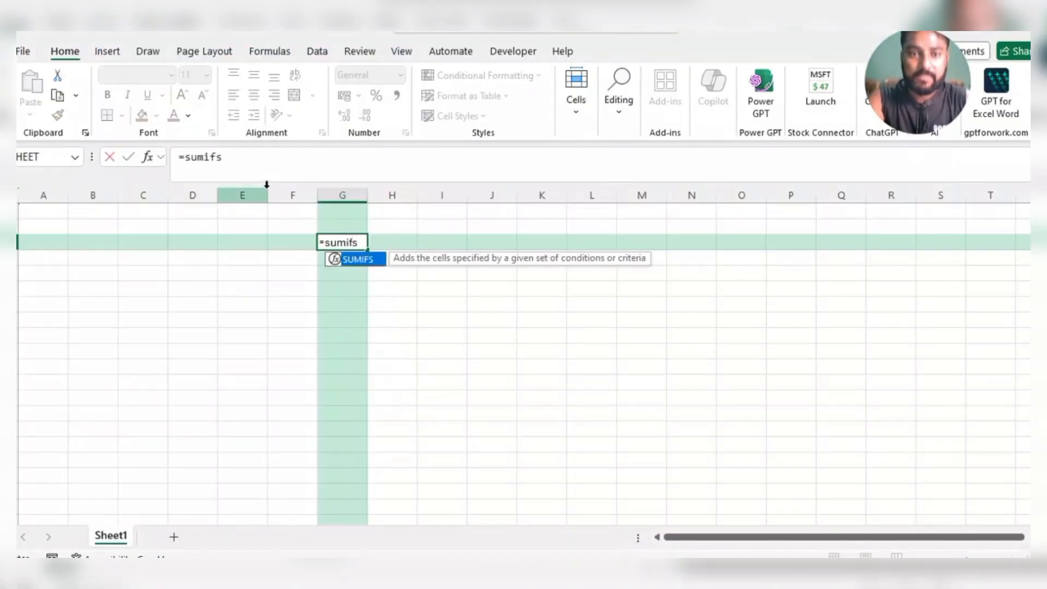
pyautogui.press('Tab')
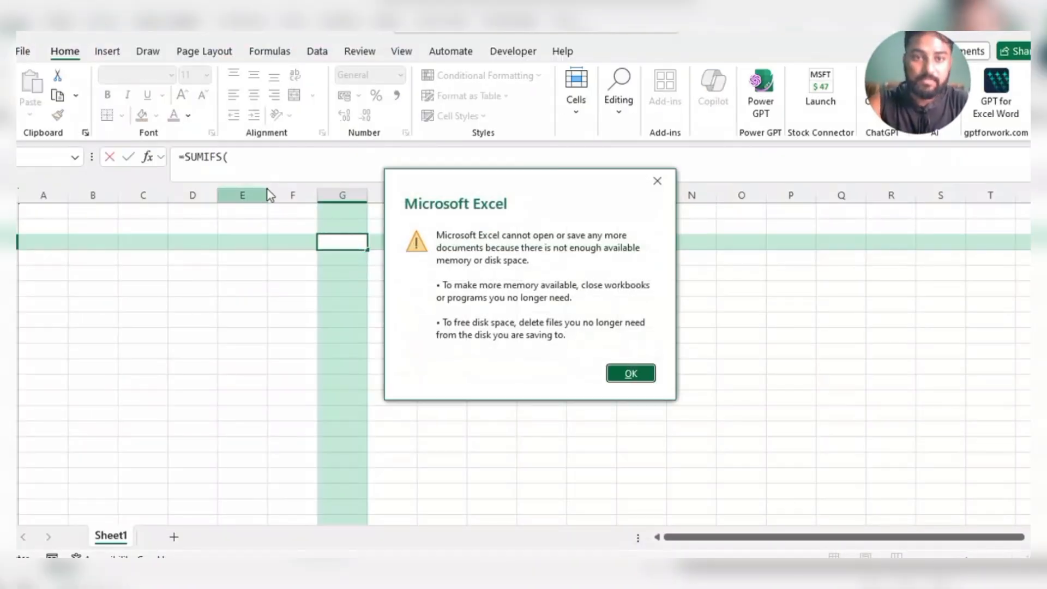
pyautogui.press('Escape')
pyautogui.press('Escape')
pyautogui.write('=sumifs')
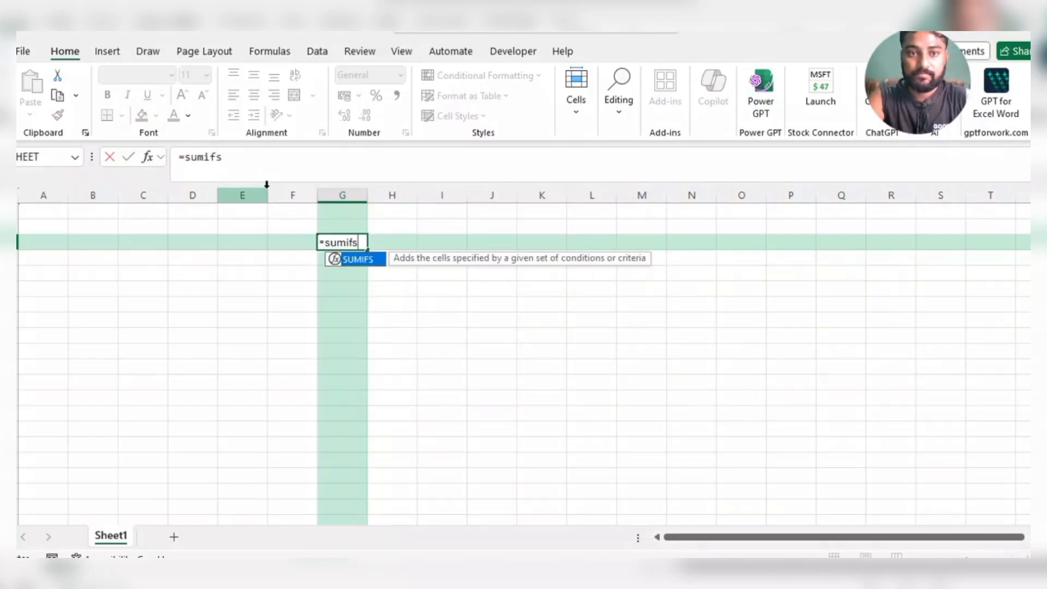
pyautogui.press('Tab')
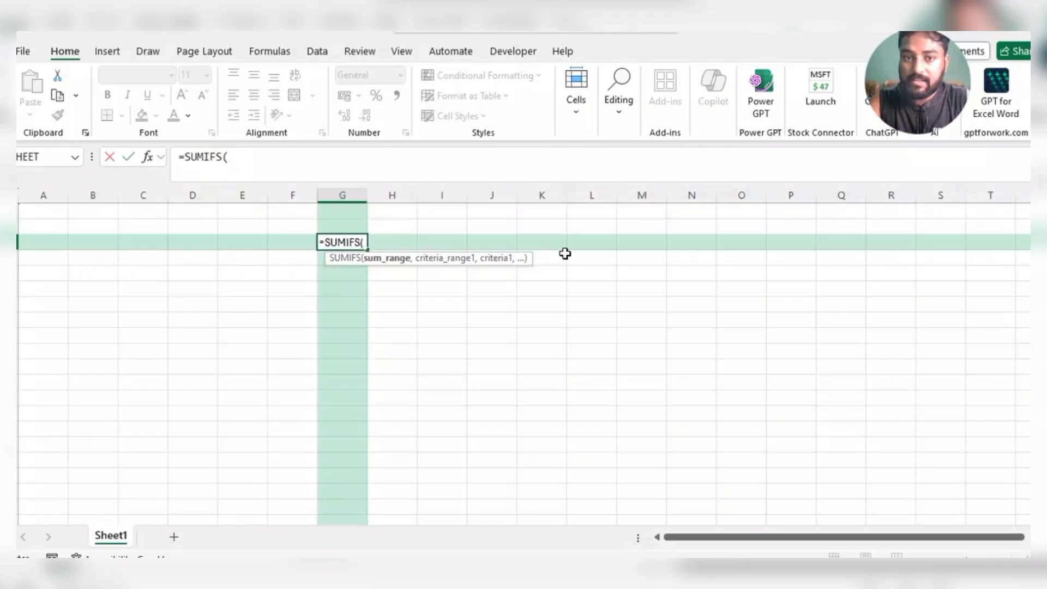
pyautogui.press('Escape')
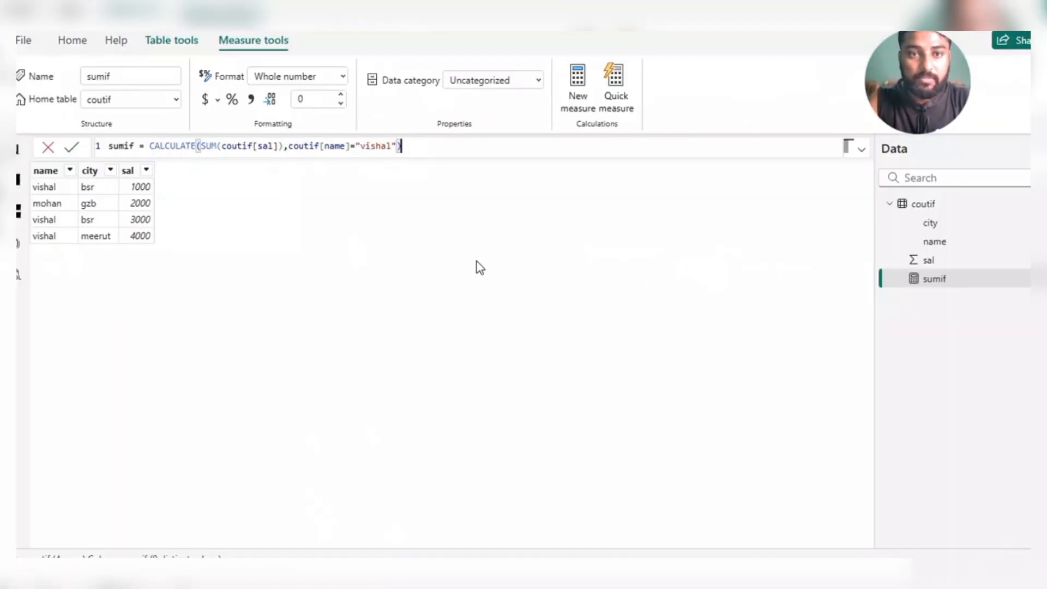
# - Create a new measure named sumifs in the coutif table and begin its formula with CALCULATE
pyautogui.click(580, 100)
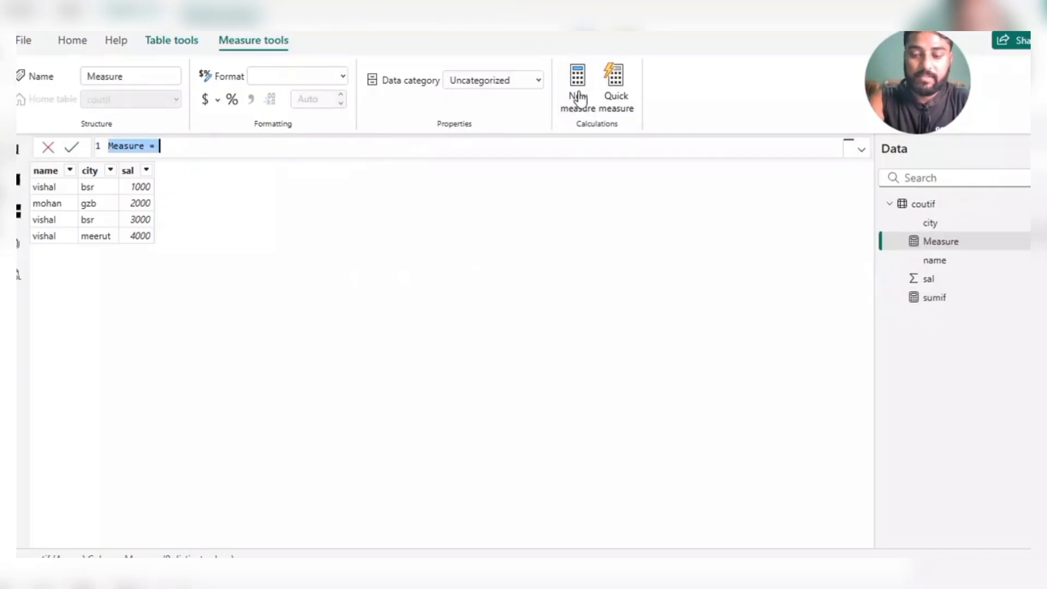
pyautogui.write('sumifs')
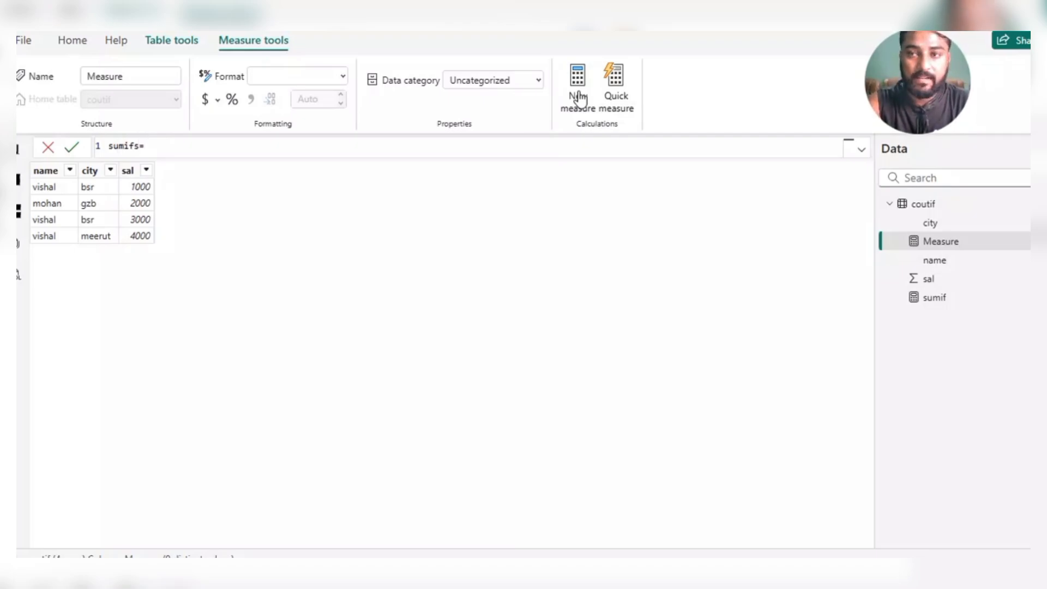
pyautogui.write('=CALCULATE(su')
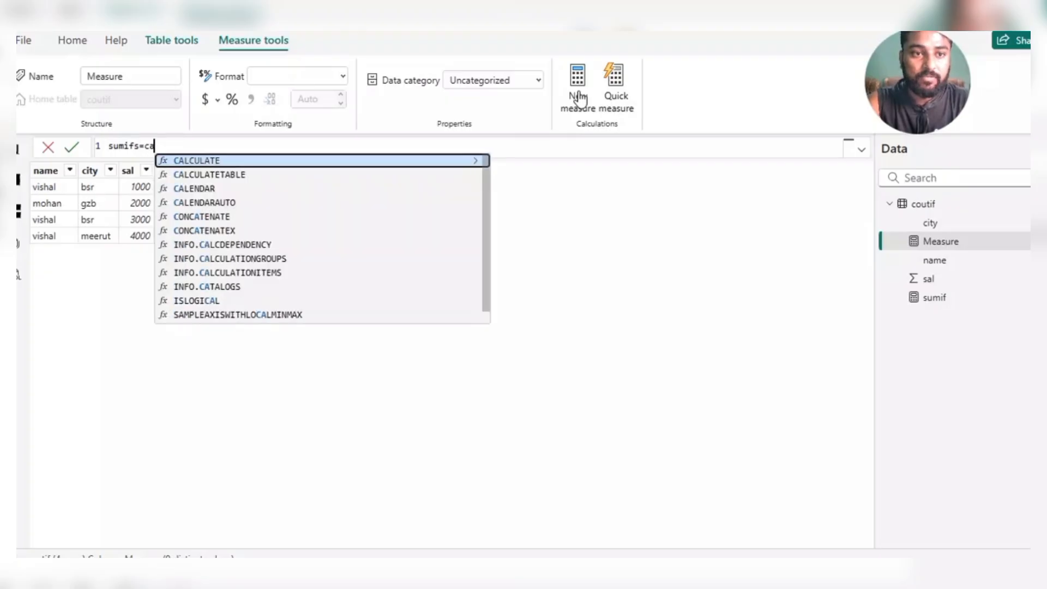
pyautogui.press('Tab')
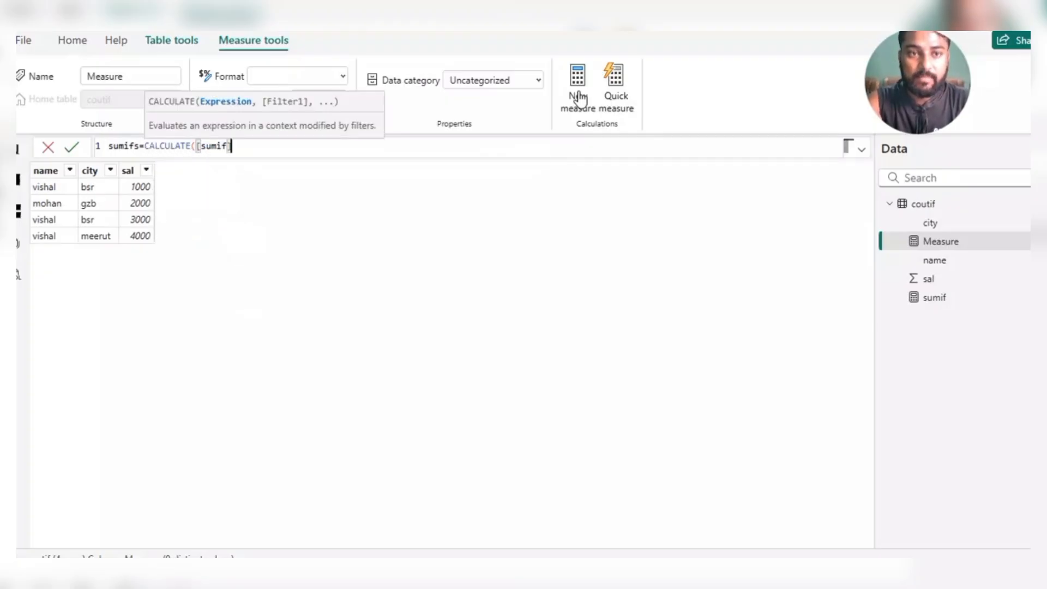
pyautogui.press('BackSpace')
pyautogui.press('BackSpace')
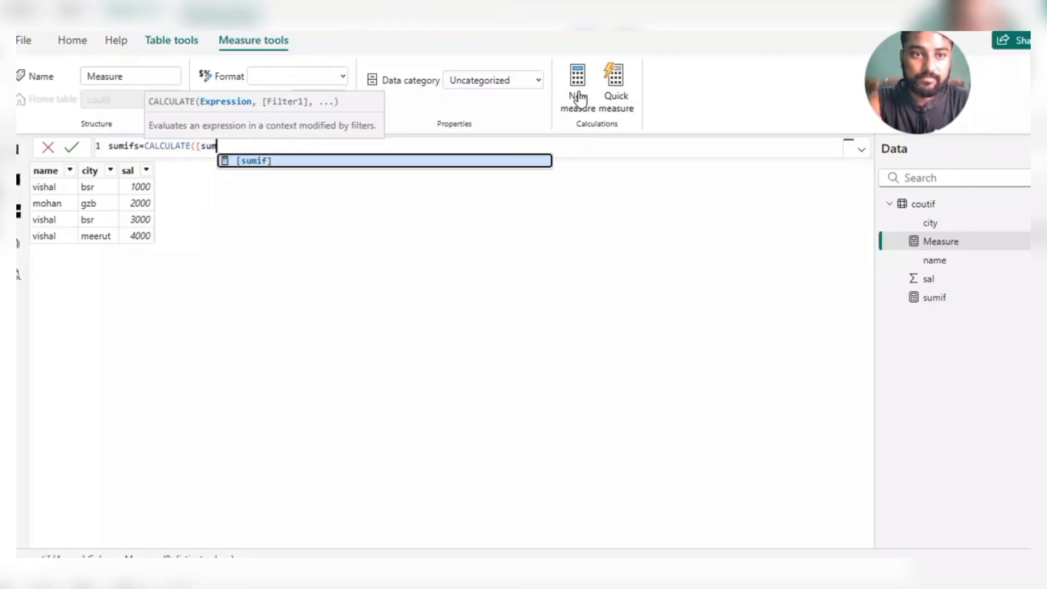
pyautogui.press('BackSpace')
pyautogui.write('(')
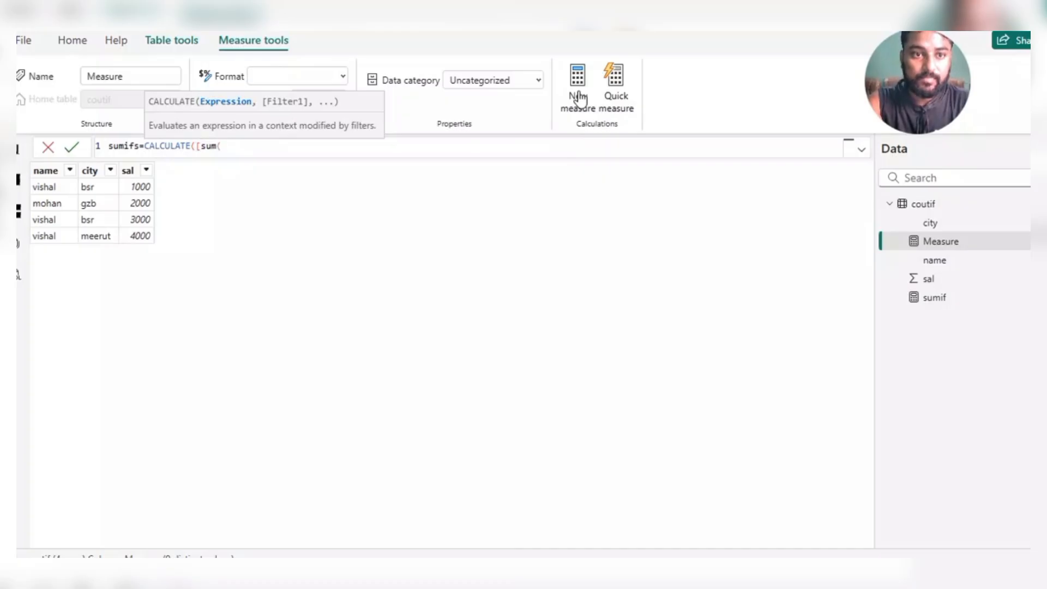
pyautogui.write('sal')
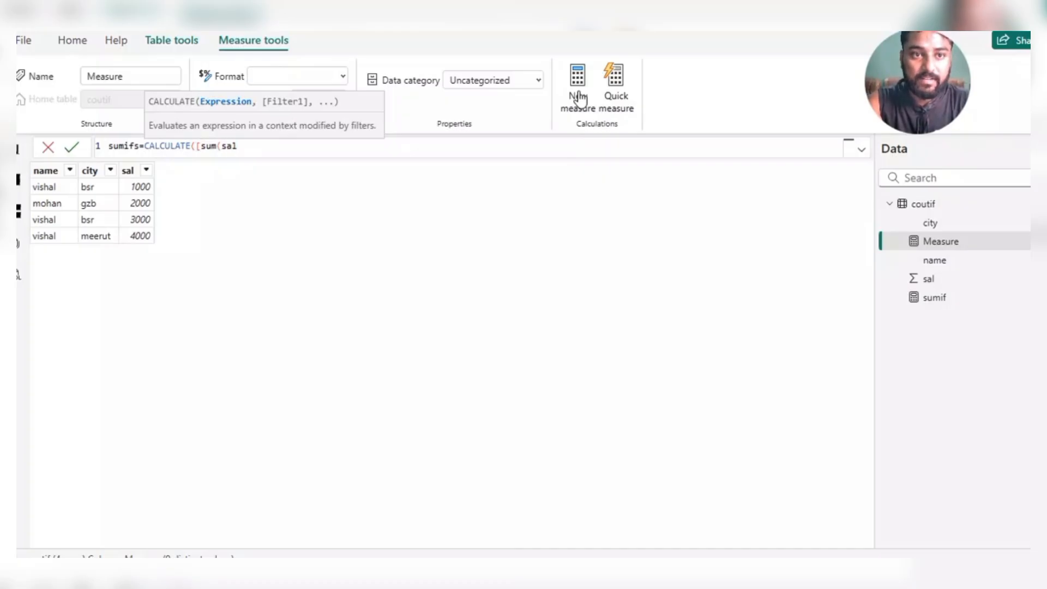
pyautogui.press('BackSpace')
pyautogui.press('BackSpace')
pyautogui.press('BackSpace')
pyautogui.press('BackSpace')
pyautogui.press('BackSpace')
pyautogui.press('BackSpace')
pyautogui.press('BackSpace')
pyautogui.press('BackSpace')
pyautogui.press('BackSpace')
pyautogui.press('BackSpace')
pyautogui.press('BackSpace')
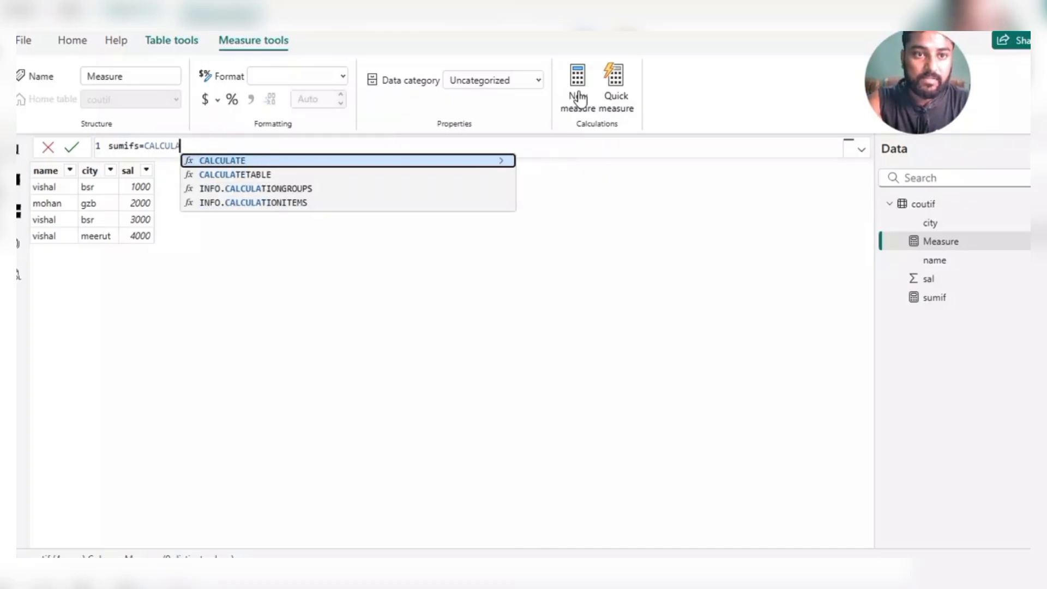
# - Use SUM of coutif[sal] as the CALCULATE expression in the sumifs measure
pyautogui.write('TE(sum')
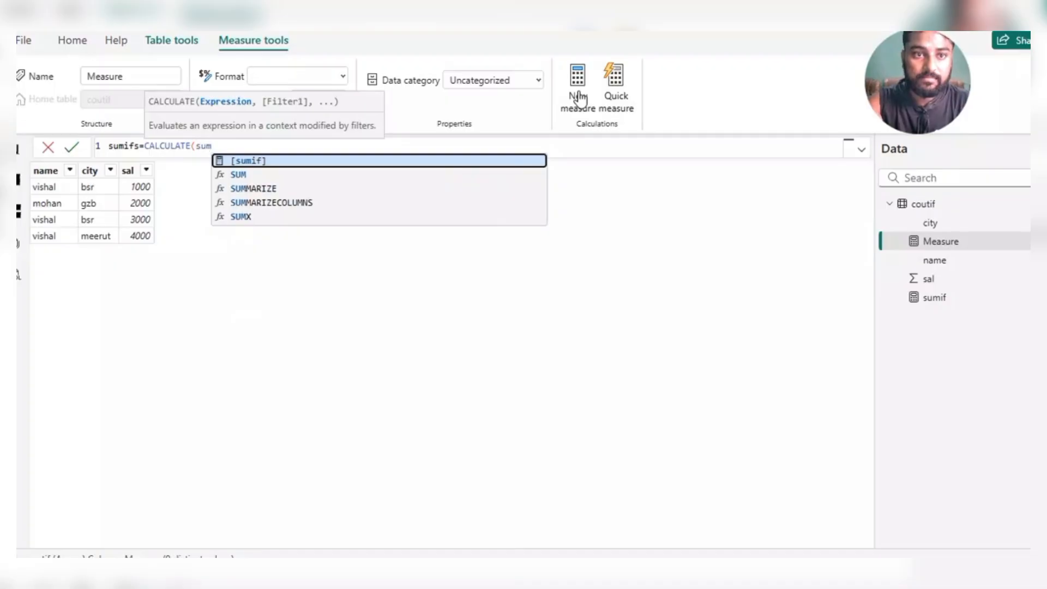
pyautogui.press('Down')
pyautogui.press('Tab')
pyautogui.write('sa')
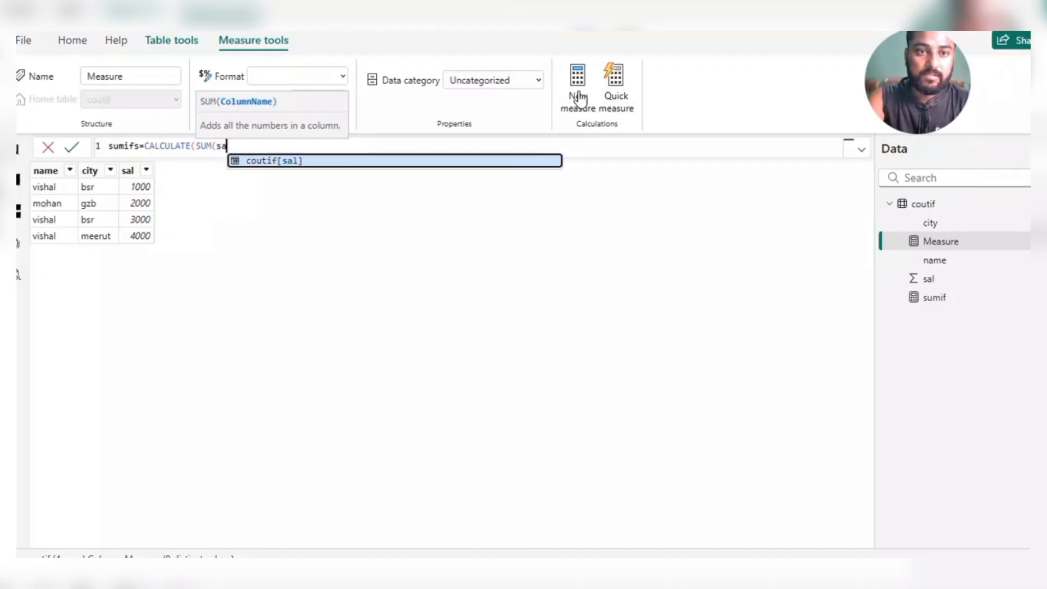
pyautogui.press('Tab')
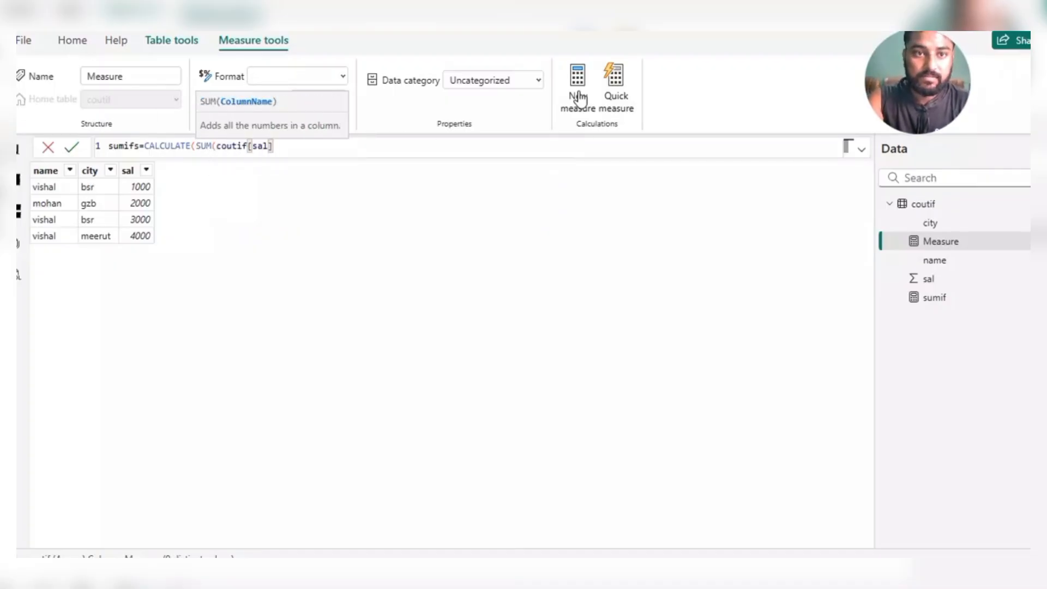
pyautogui.write(',')
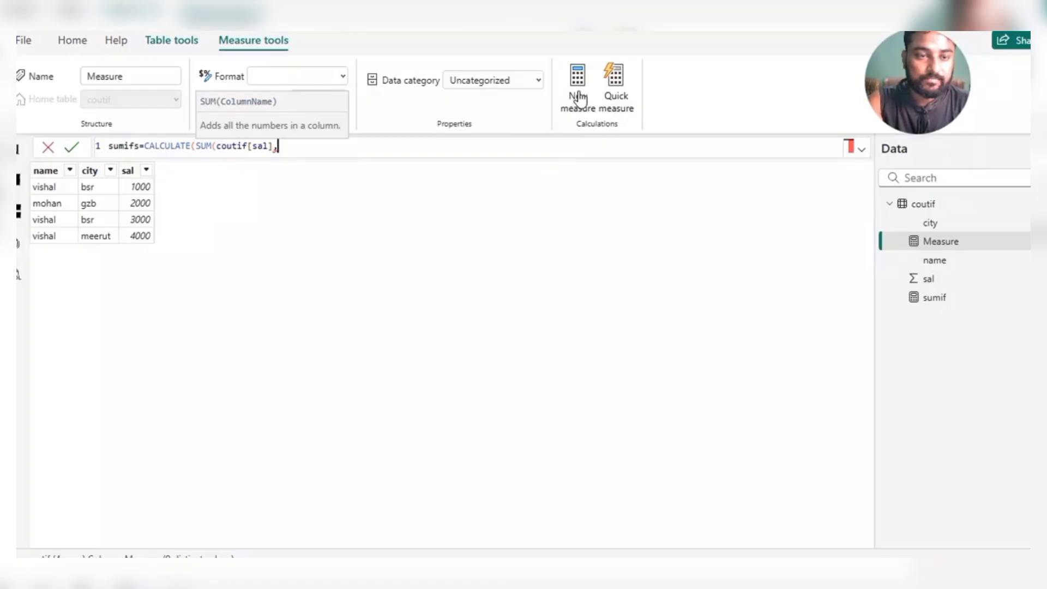
pyautogui.press('BackSpace')
pyautogui.write('),')
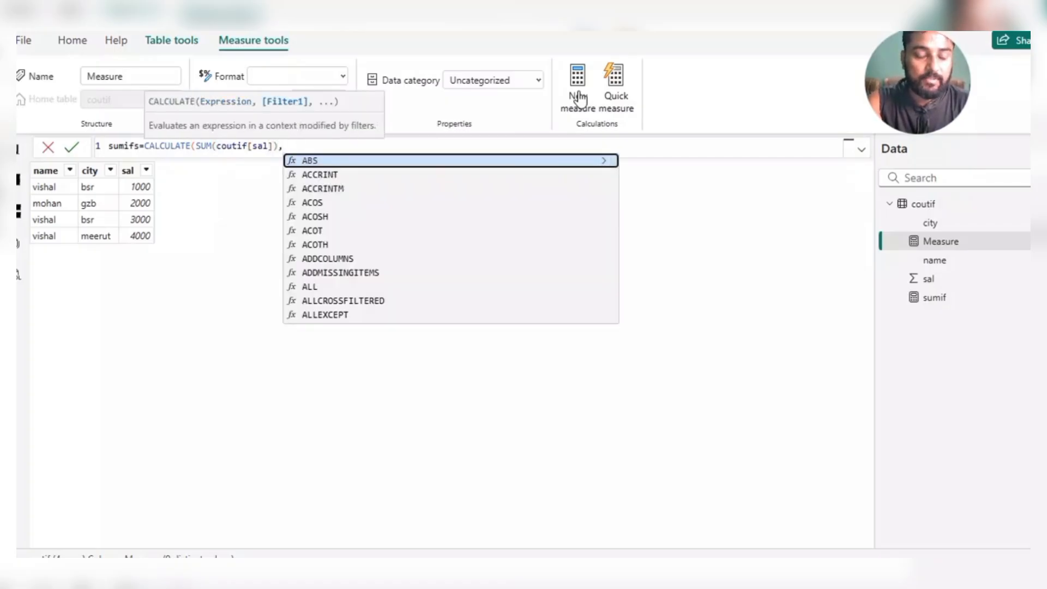
# - Add a first filter to the sumifs measure where coutif[name] equals the name in the first table row
pyautogui.write('name')
pyautogui.press('Up')
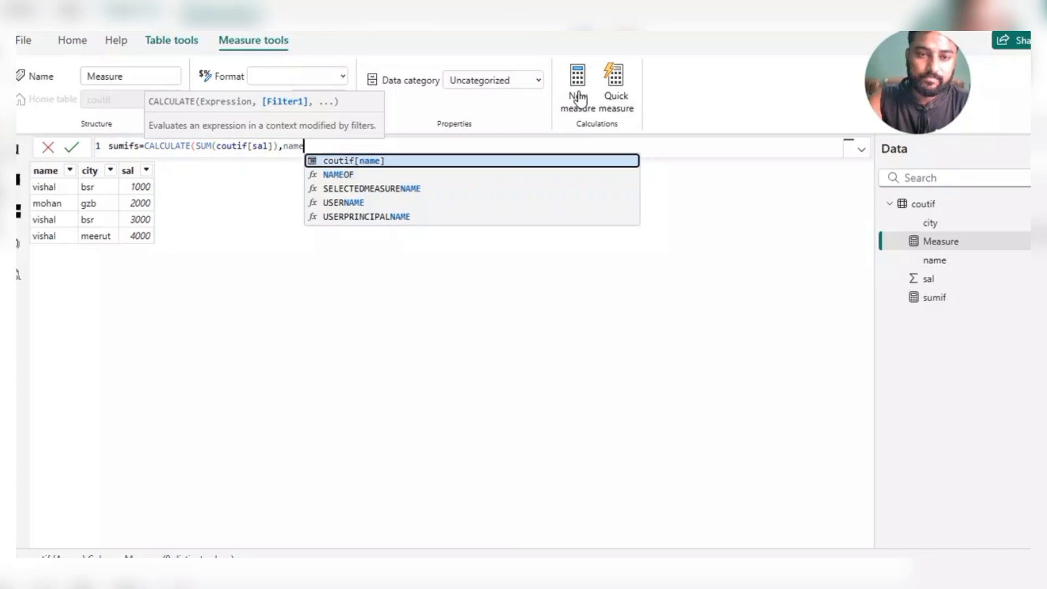
pyautogui.press('Tab')
pyautogui.write('=')
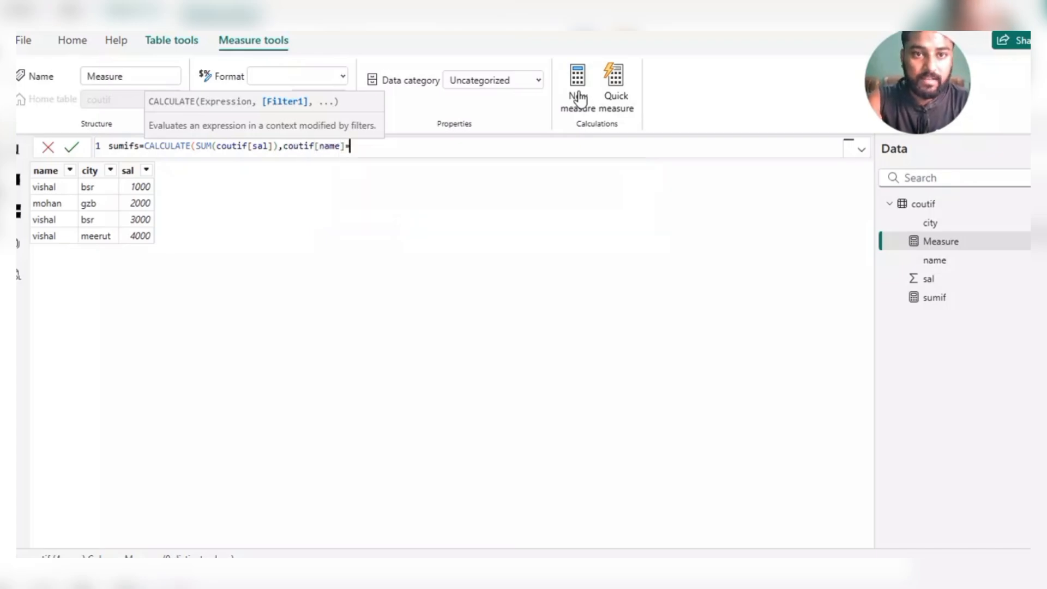
pyautogui.write('"vishal"')
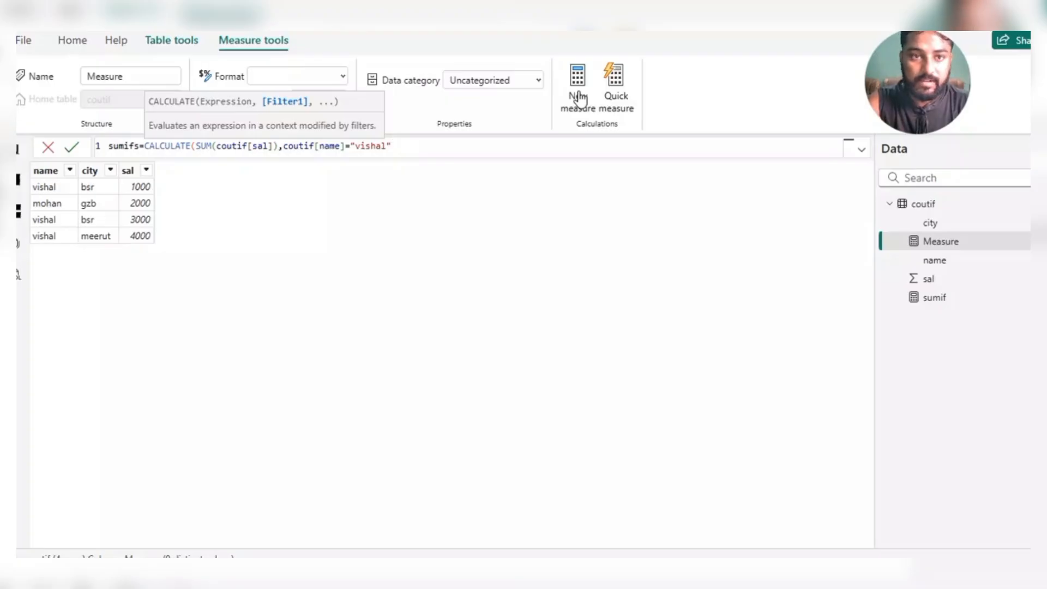
# - Add a second filter requiring coutif[sal]>1000, close the formula and commit the sumifs measure
pyautogui.write(',coutif[')
pyautogui.write('sal')
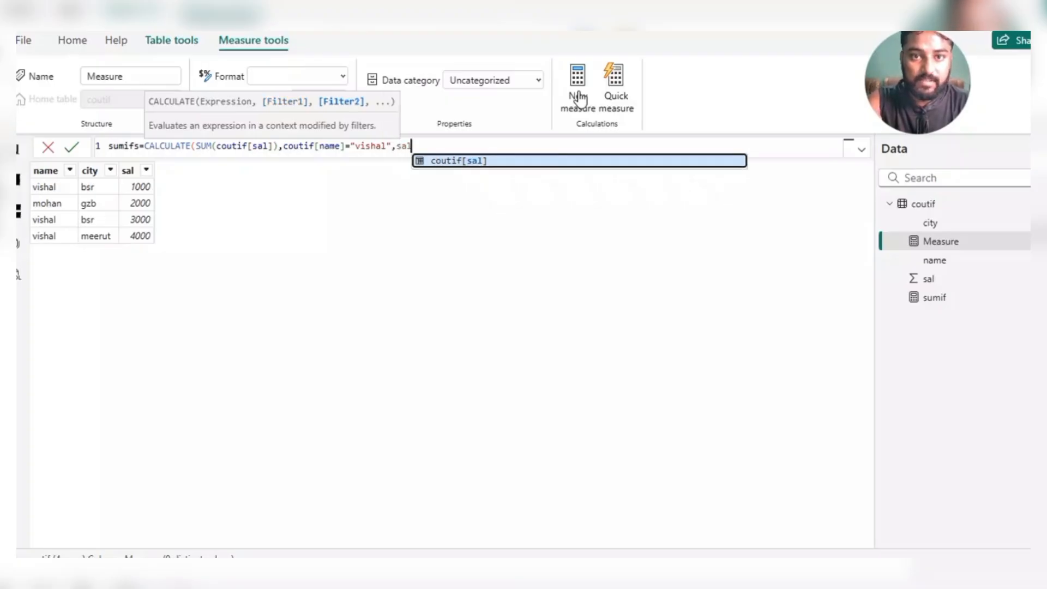
pyautogui.press('Tab')
pyautogui.write('>')
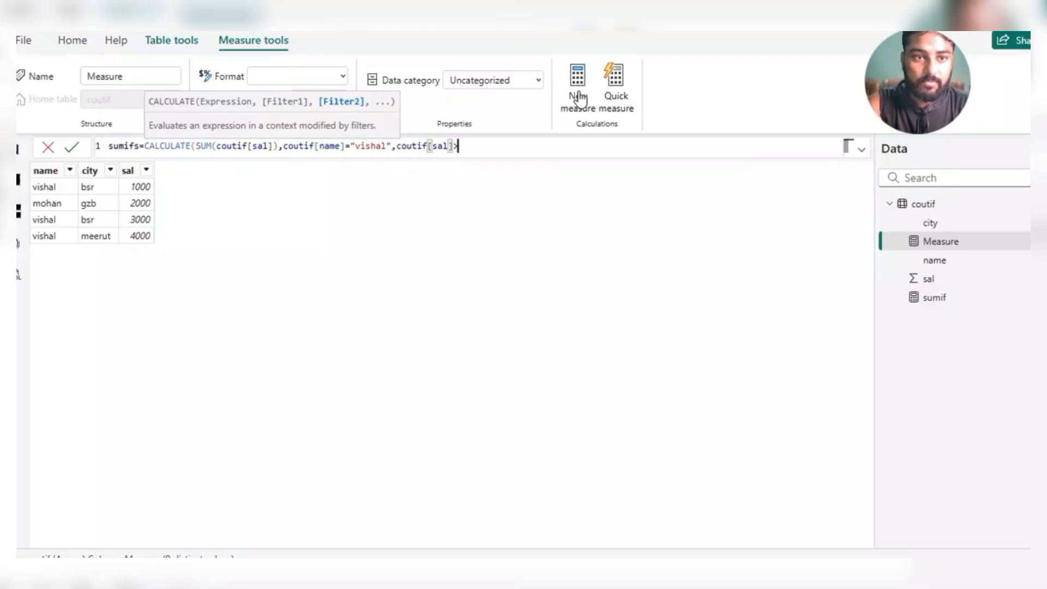
pyautogui.write('100')
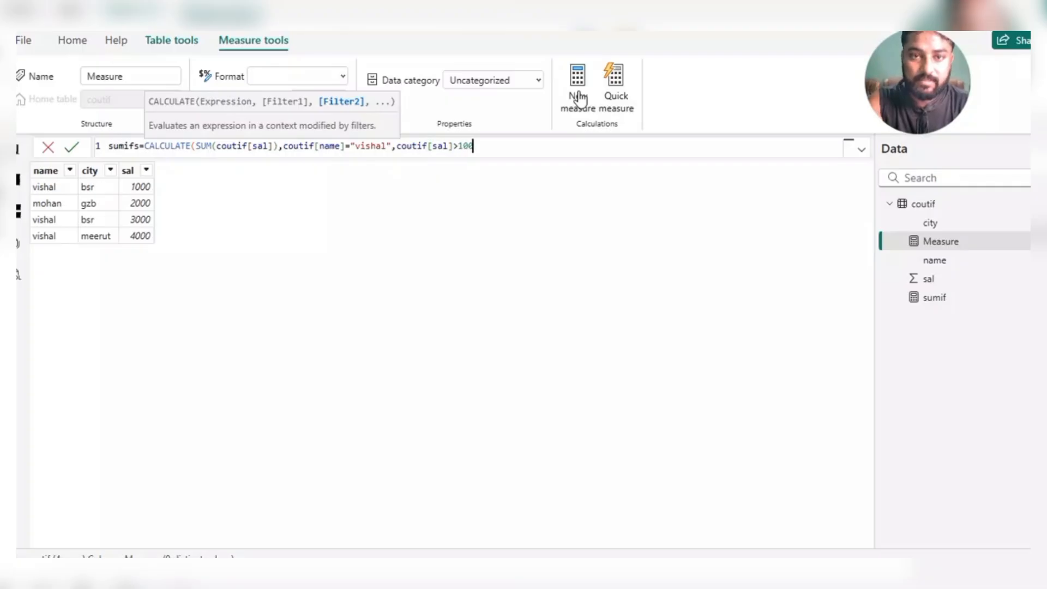
pyautogui.write('0)')
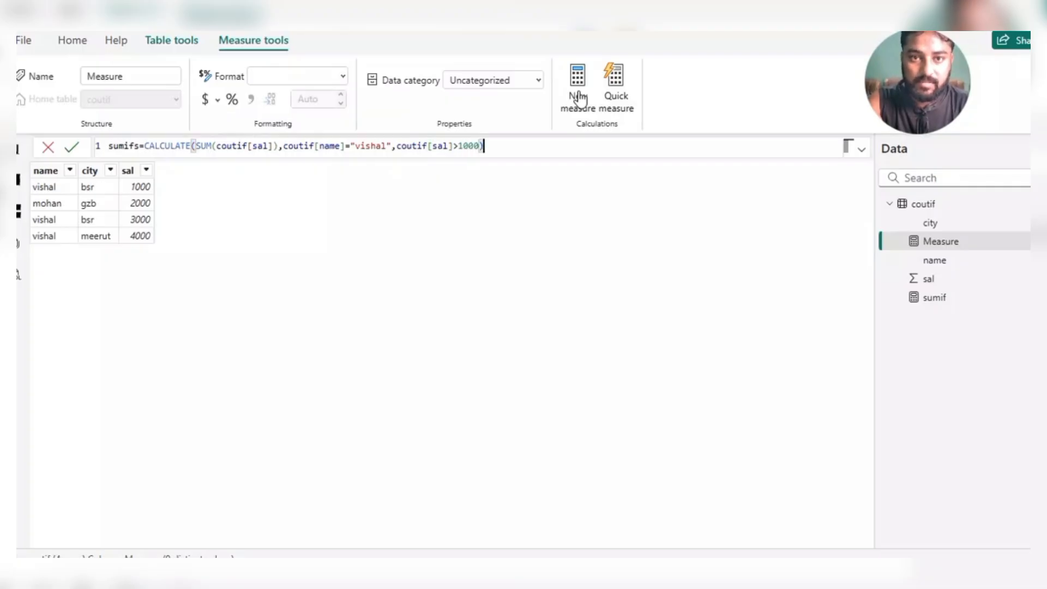
pyautogui.click(580, 100)
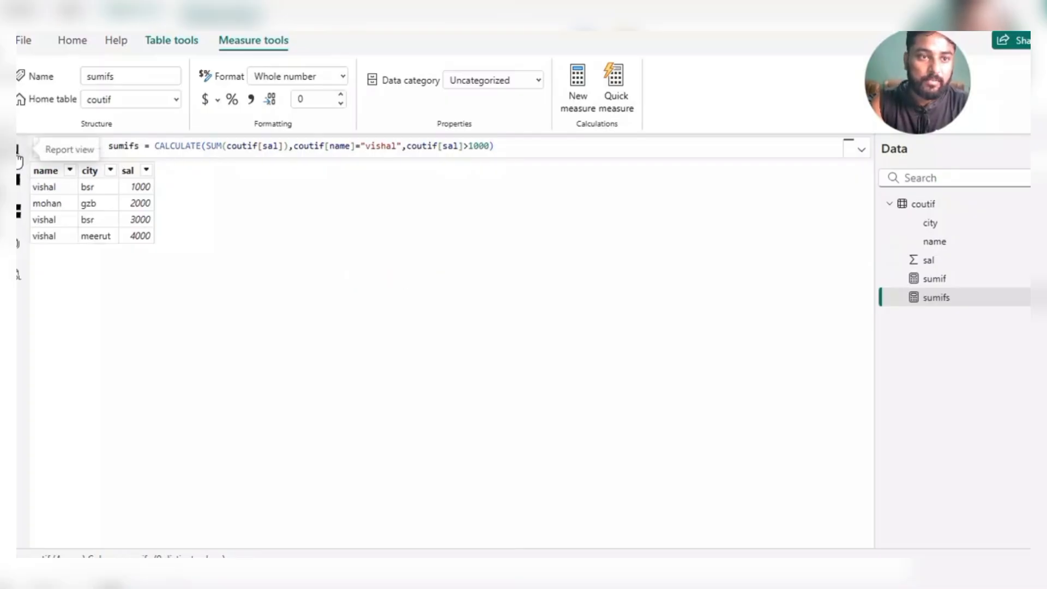
# - Add a second card visual showing the sumifs measure to report Page 1
pyautogui.click(18, 158)
pyautogui.click(337, 234)
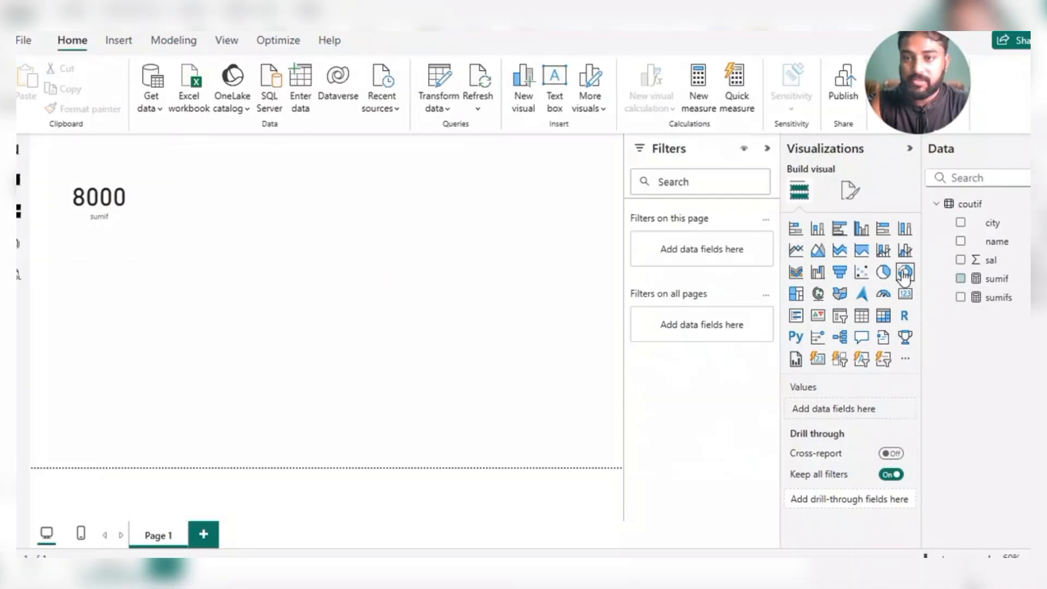
pyautogui.click(906, 297)
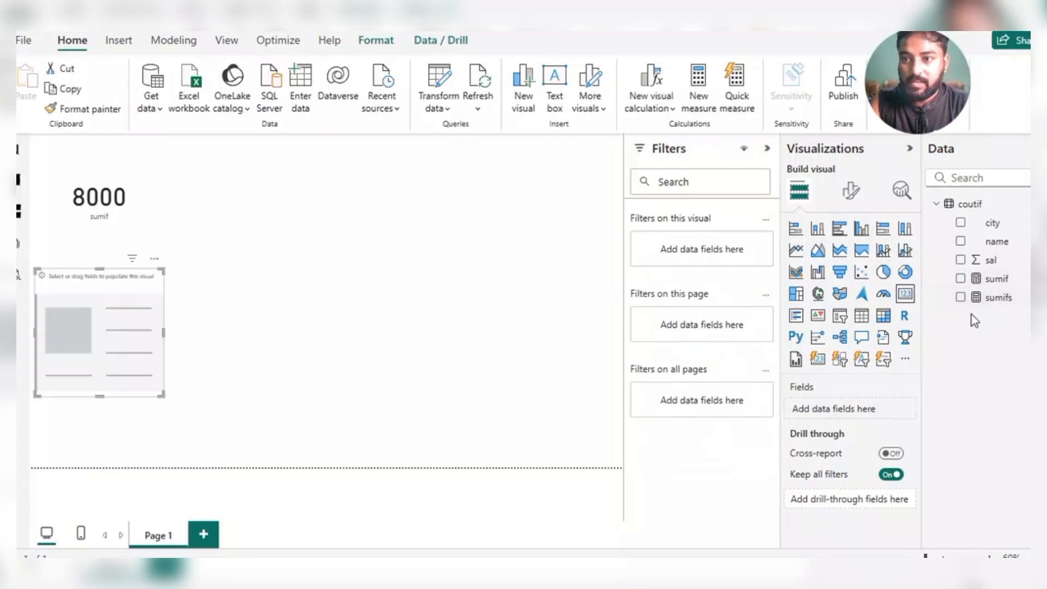
pyautogui.click(961, 297)
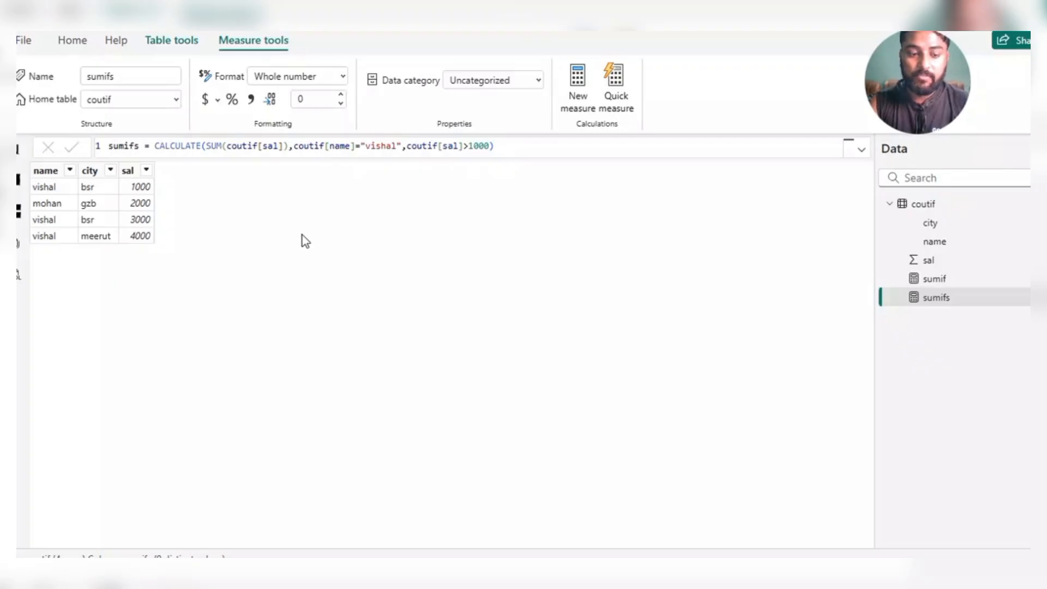
# - Switch to Excel, start a COUNTIF formula in cell G3 to view its arguments, and discard it to return to Power BI
pyautogui.hotkey('alt', 'Tab')
pyautogui.write('=countif')
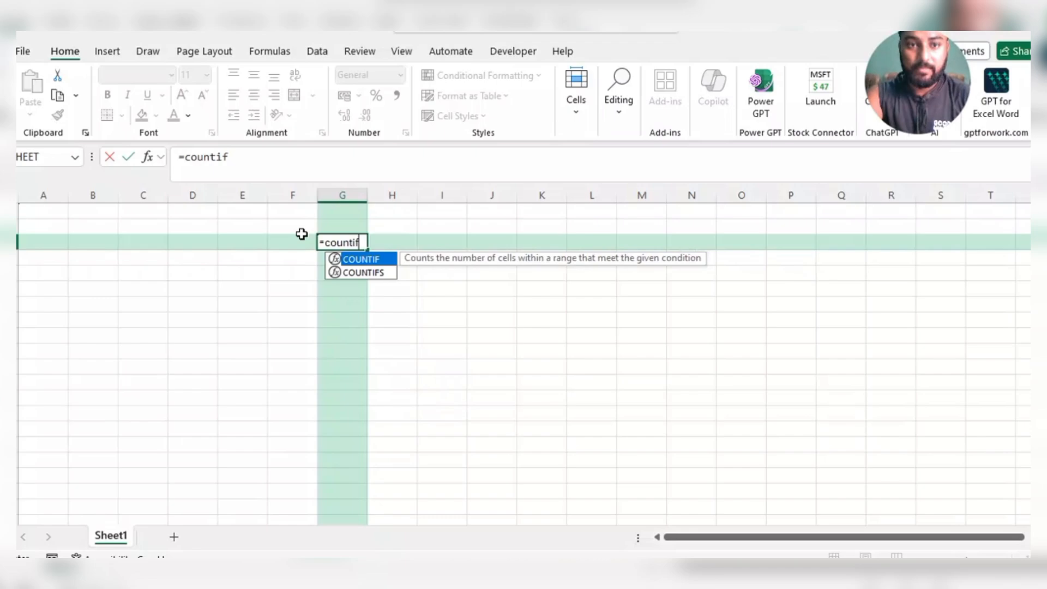
pyautogui.press('Tab')
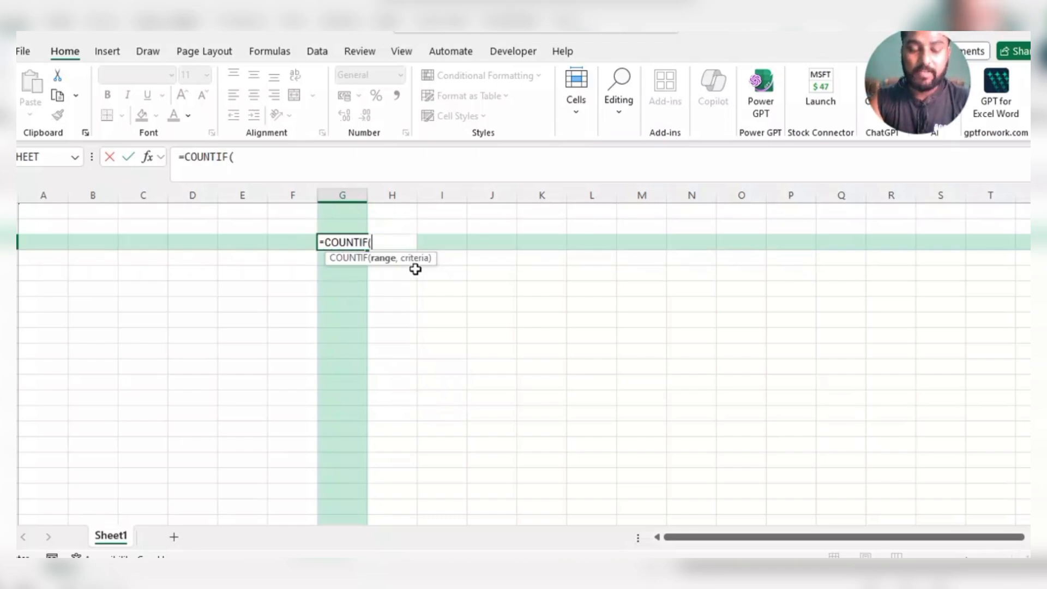
pyautogui.press('Escape')
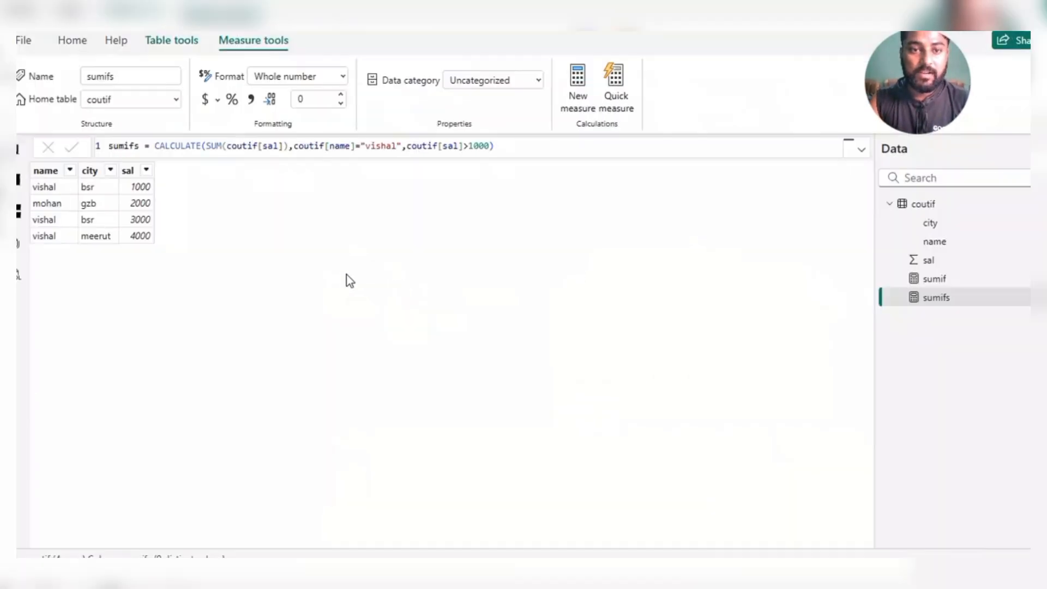
# - Create a new measure called countif and begin its formula with COUNTROWS nested inside CALCULATE
pyautogui.click(583, 100)
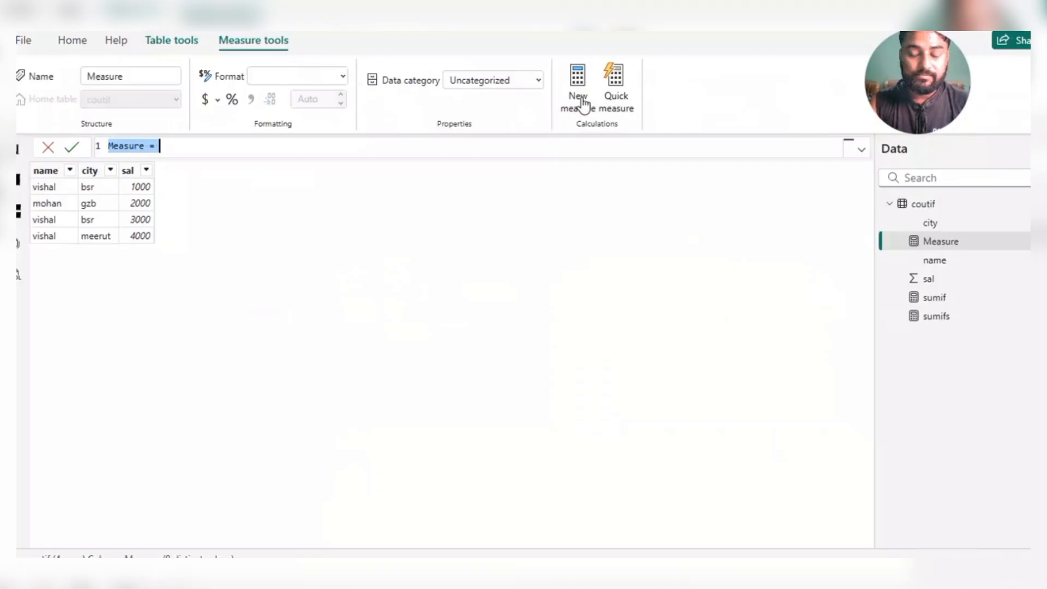
pyautogui.write('count')
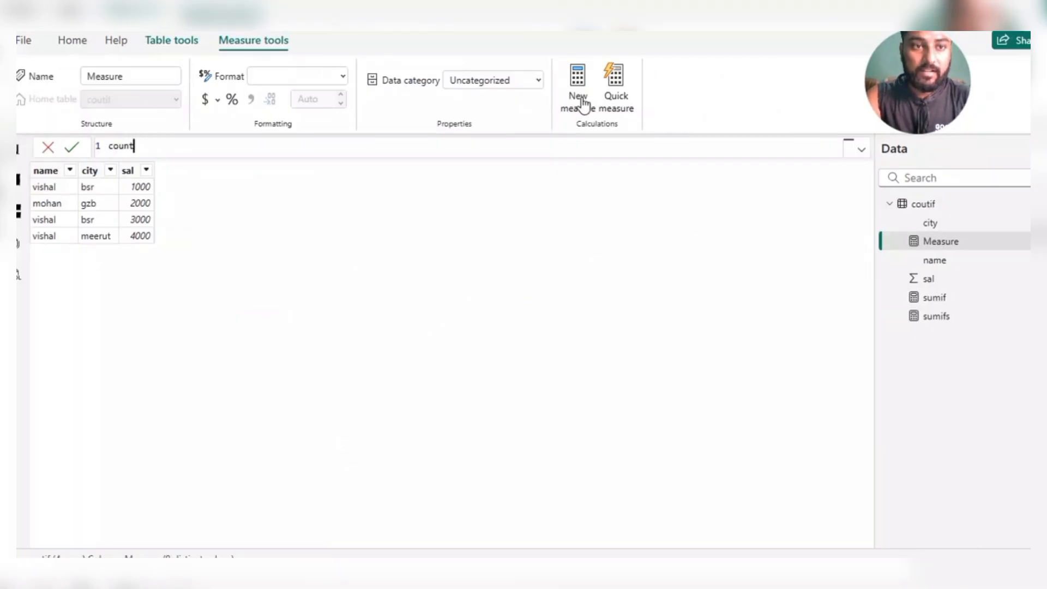
pyautogui.write('if=c')
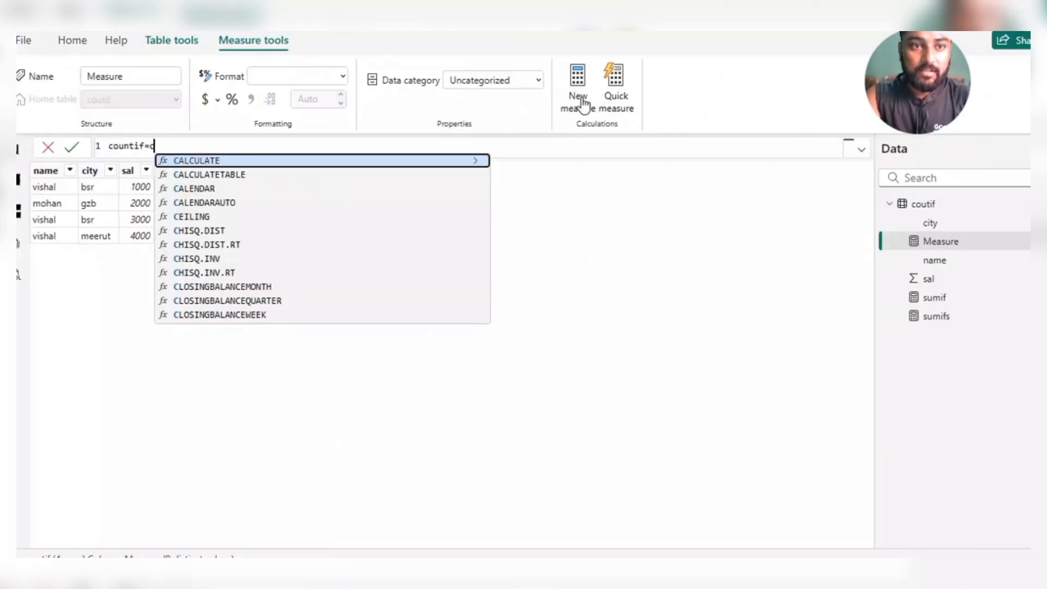
pyautogui.press('Tab')
pyautogui.write('co')
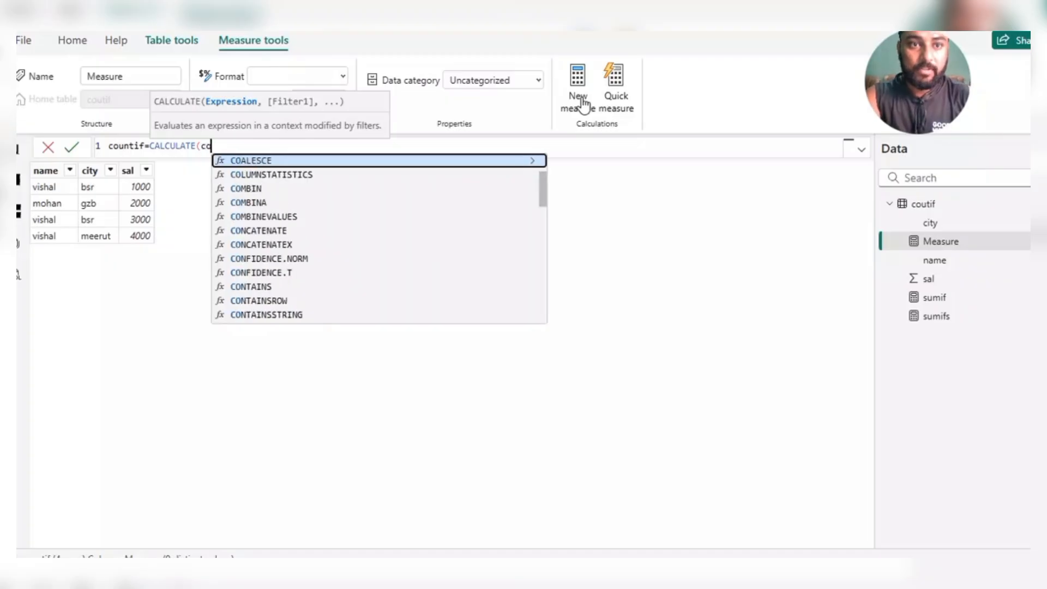
pyautogui.write('untrow')
pyautogui.press('Tab')
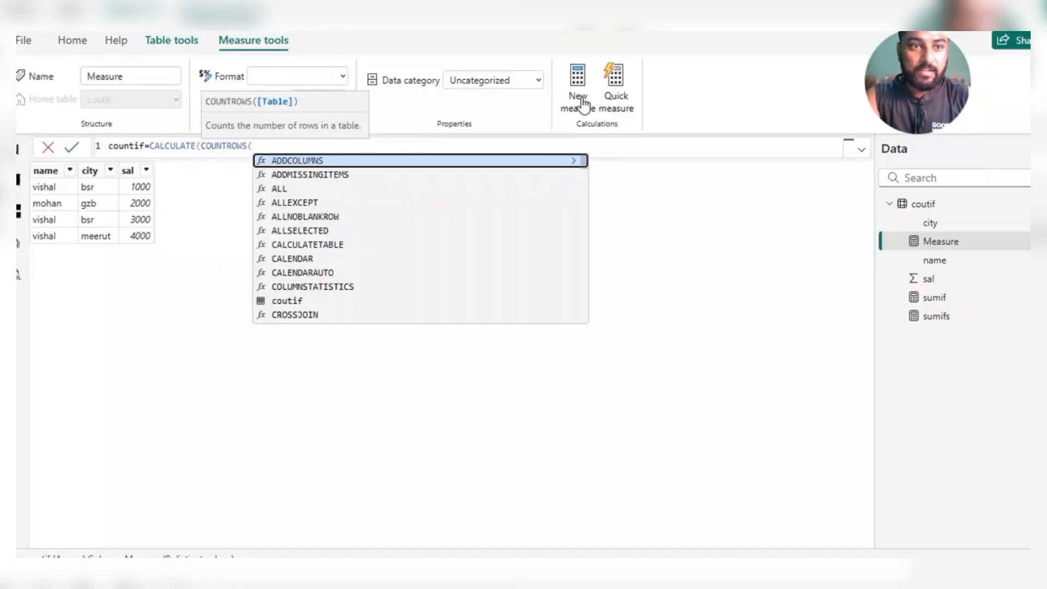
pyautogui.write('nam')
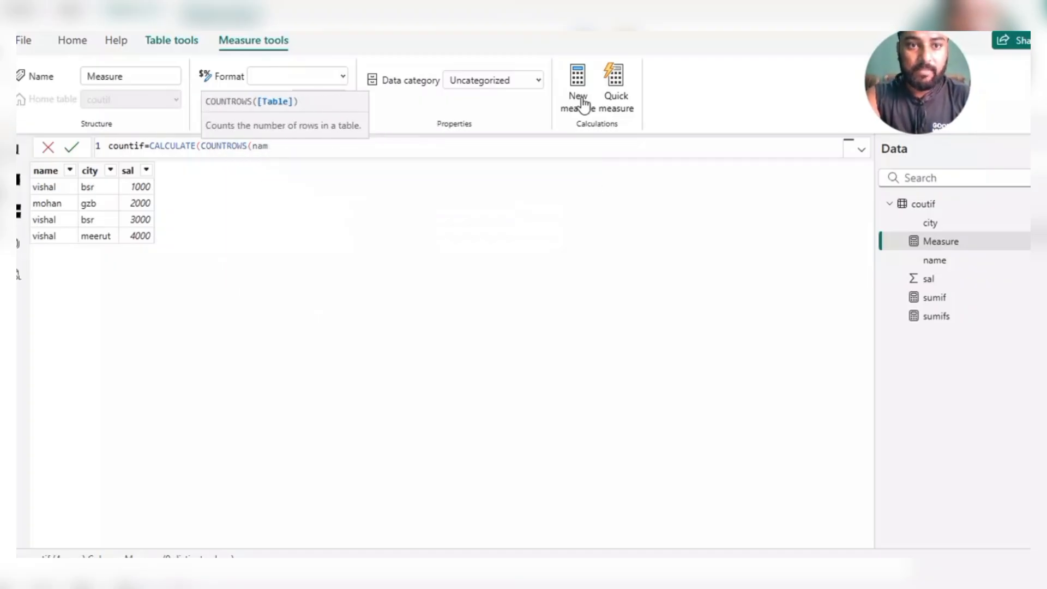
pyautogui.press('BackSpace')
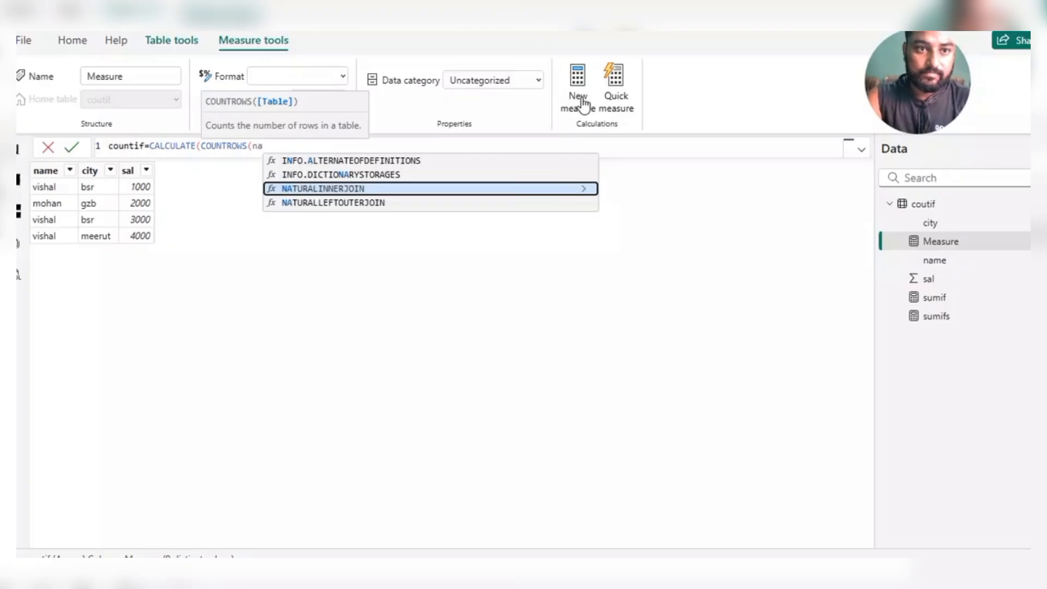
pyautogui.write('m')
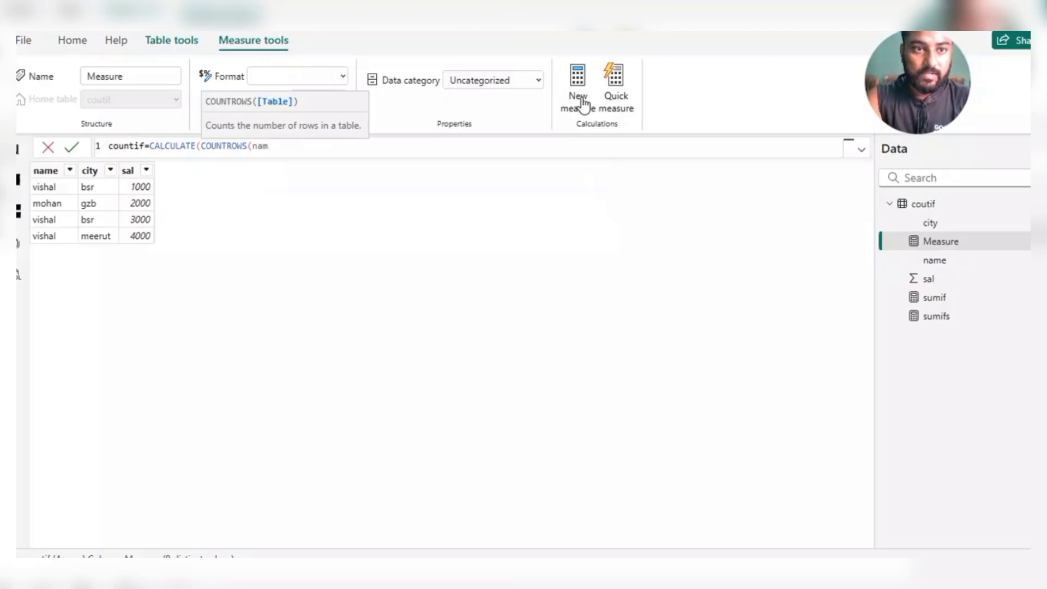
pyautogui.press('BackSpace')
pyautogui.press('BackSpace')
pyautogui.press('BackSpace')
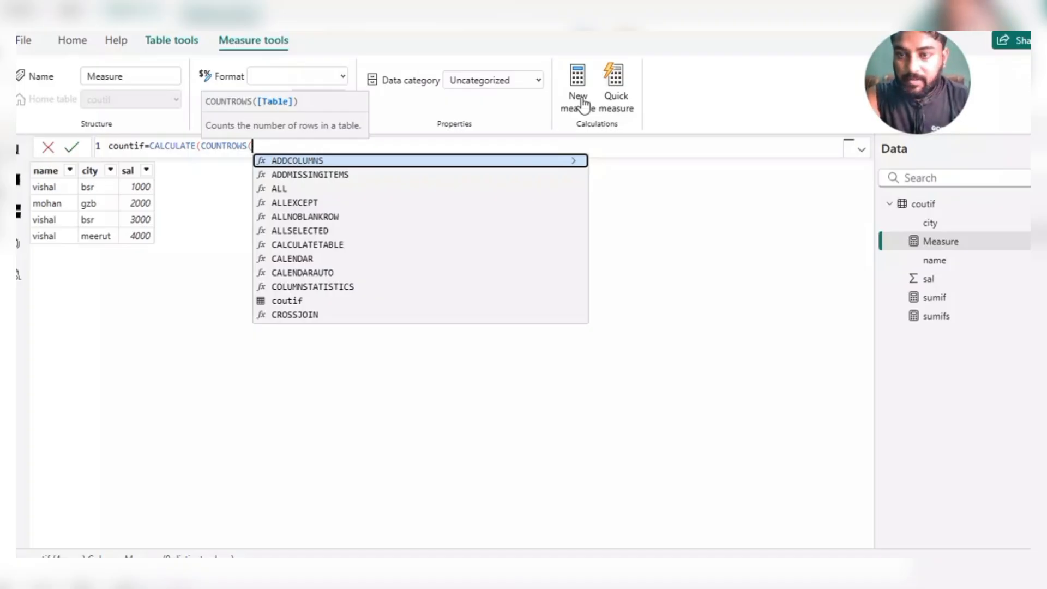
# - Give COUNTROWS the coutif table as its argument in the countif measure, followed by a comma
pyautogui.write('cout')
pyautogui.press('Tab')
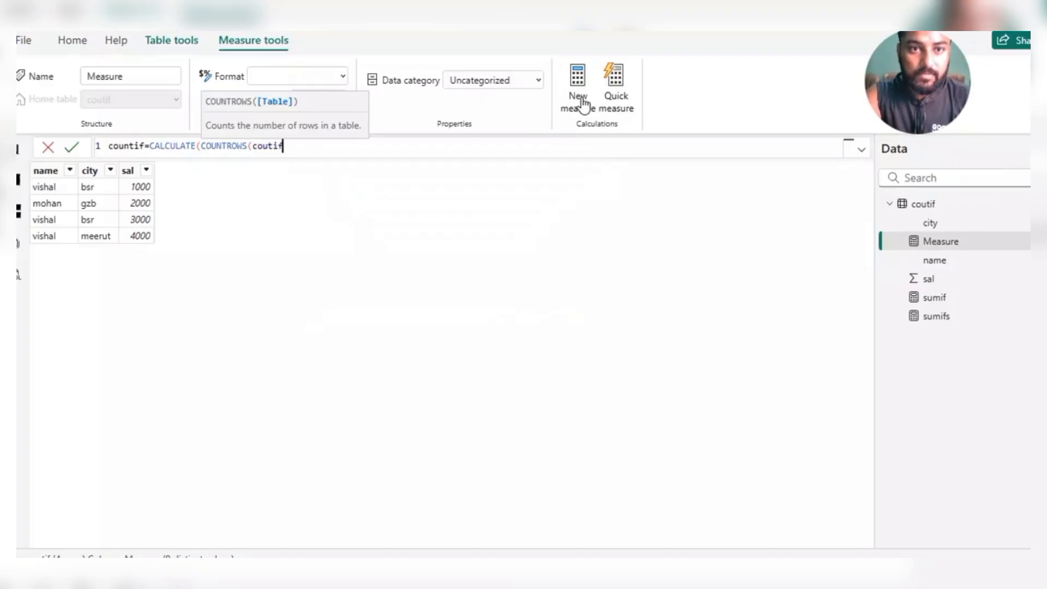
pyautogui.write(',')
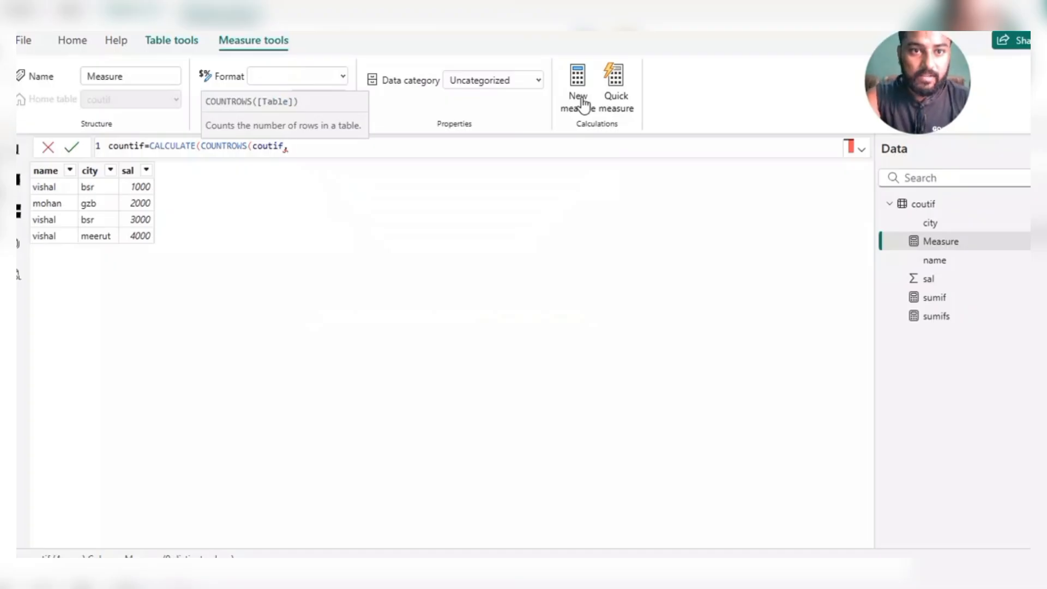
pyautogui.press('BackSpace')
pyautogui.press('Escape')
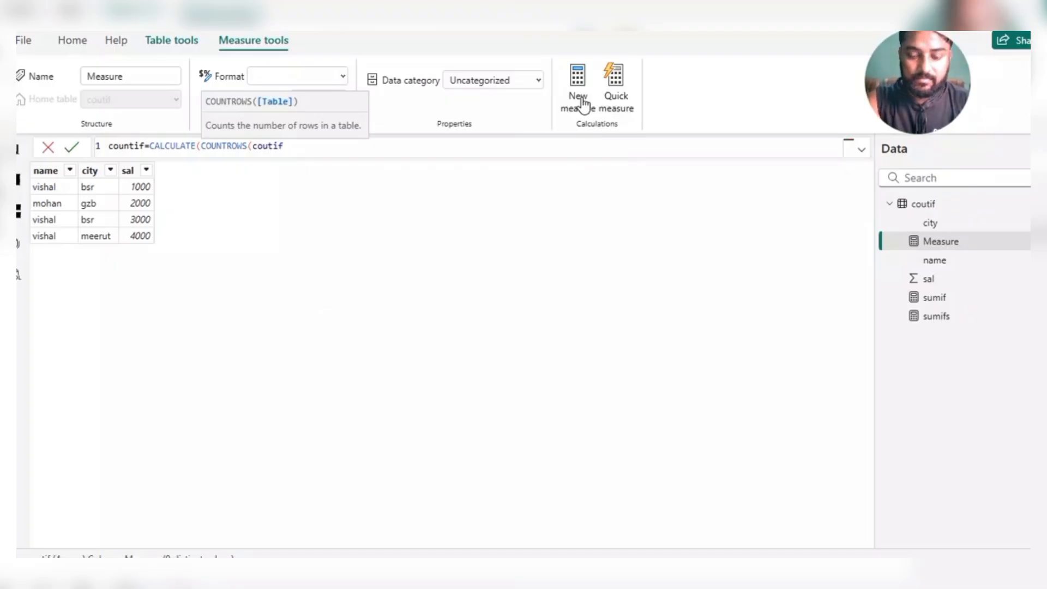
pyautogui.write(',')
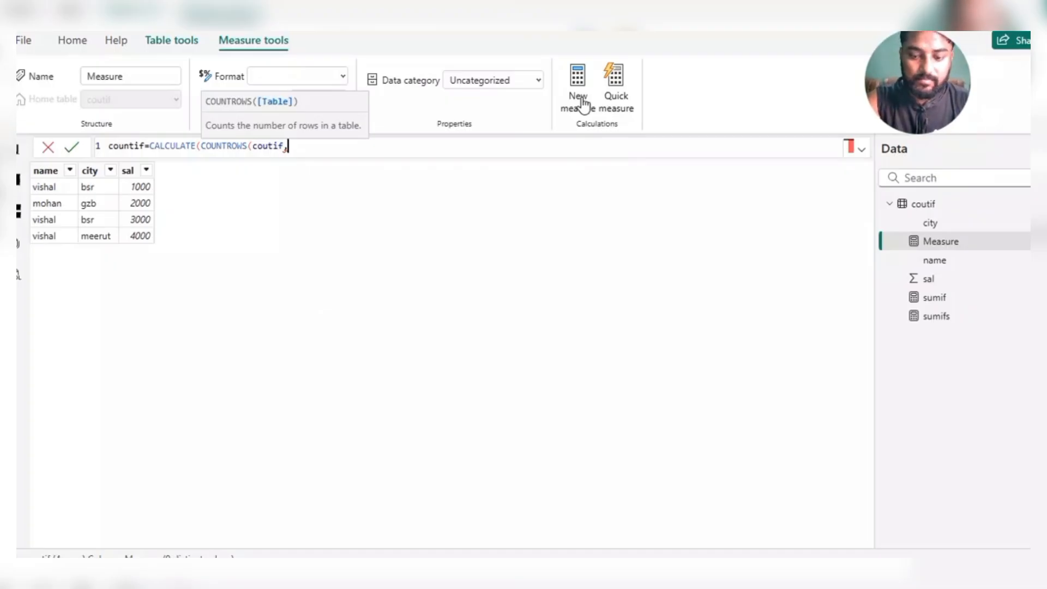
# - Try to reference the name column after the coutif table in the countif measure using the formula suggestions
pyautogui.write('name')
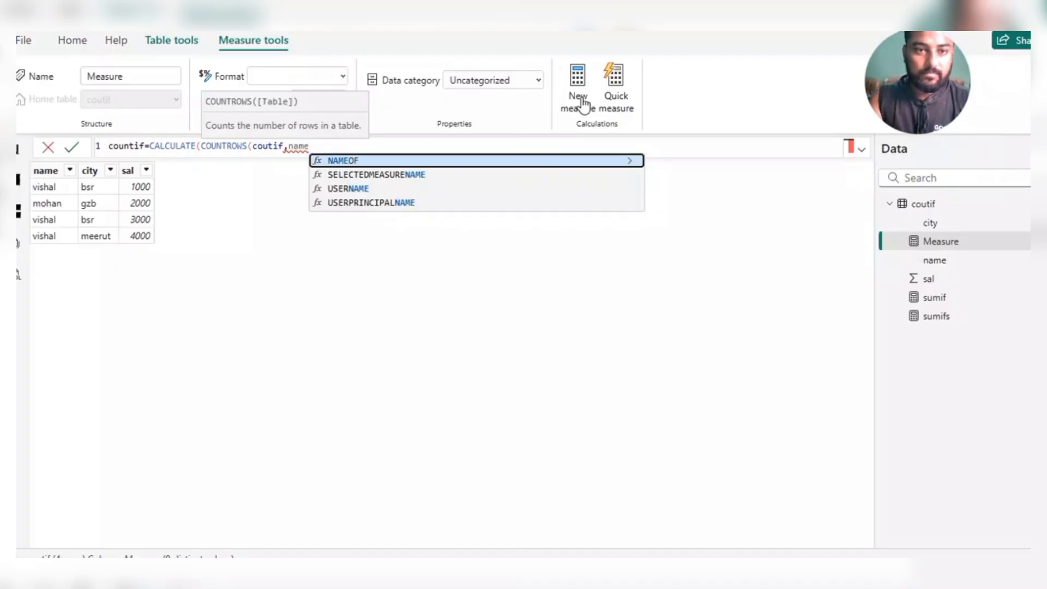
pyautogui.press('Up')
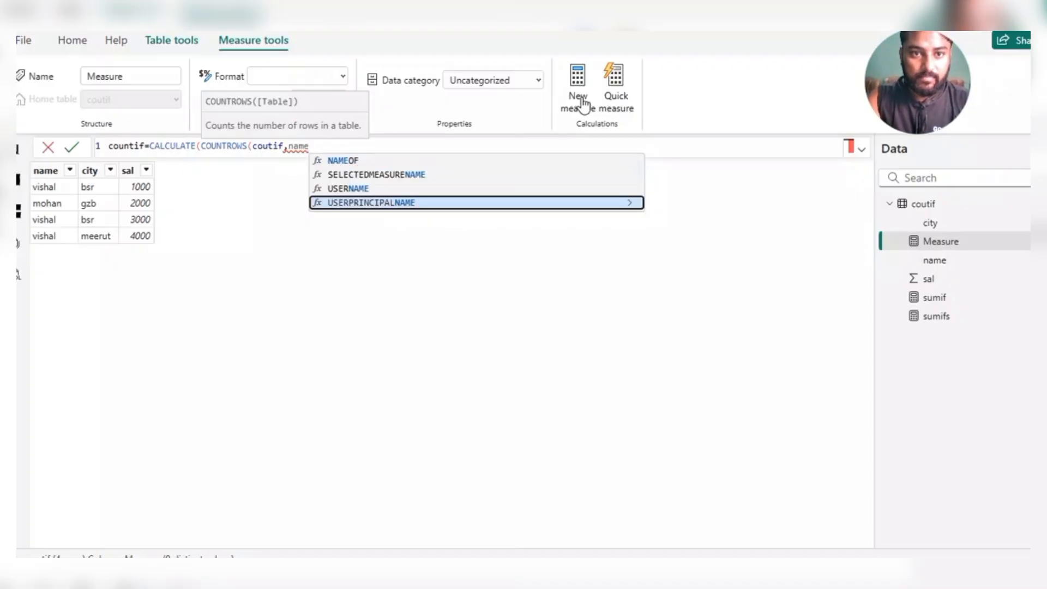
pyautogui.press('BackSpace')
pyautogui.press('BackSpace')
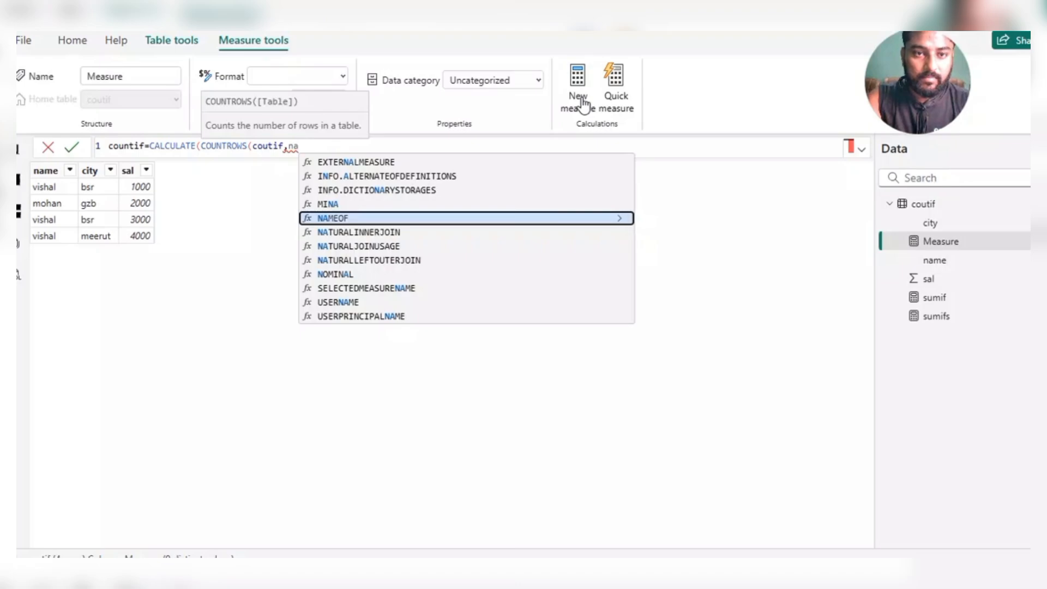
pyautogui.press('Up')
pyautogui.press('Up')
pyautogui.press('Up')
pyautogui.press('Up')
pyautogui.press('Up')
pyautogui.press('Up')
pyautogui.press('Up')
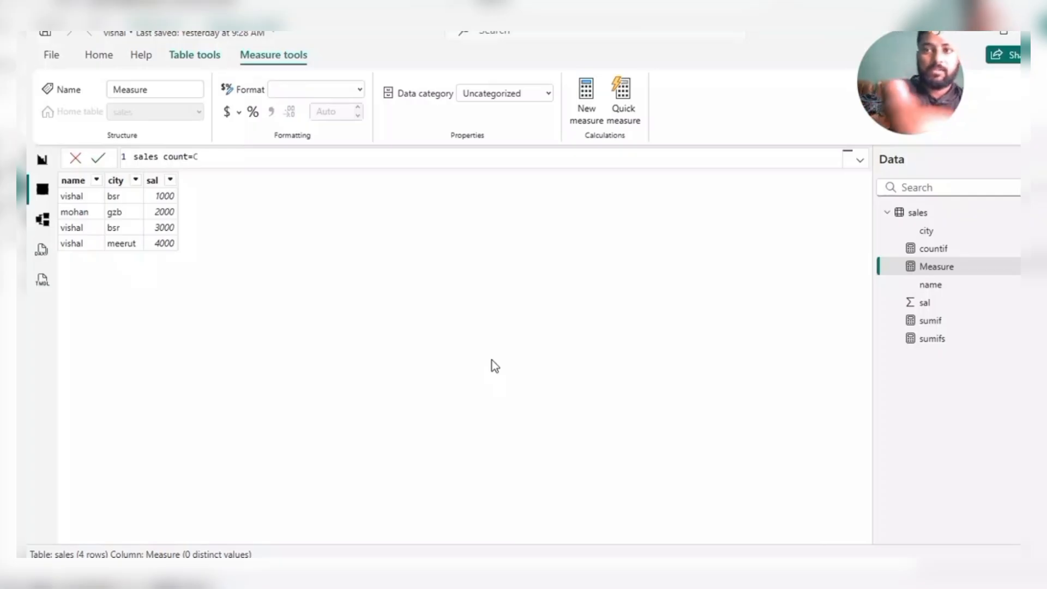
# - Switch to Excel, start a COUNTIF formula in cell G3 to view its range and criteria arguments, and return to Power BI
pyautogui.hotkey('alt', 'Tab')
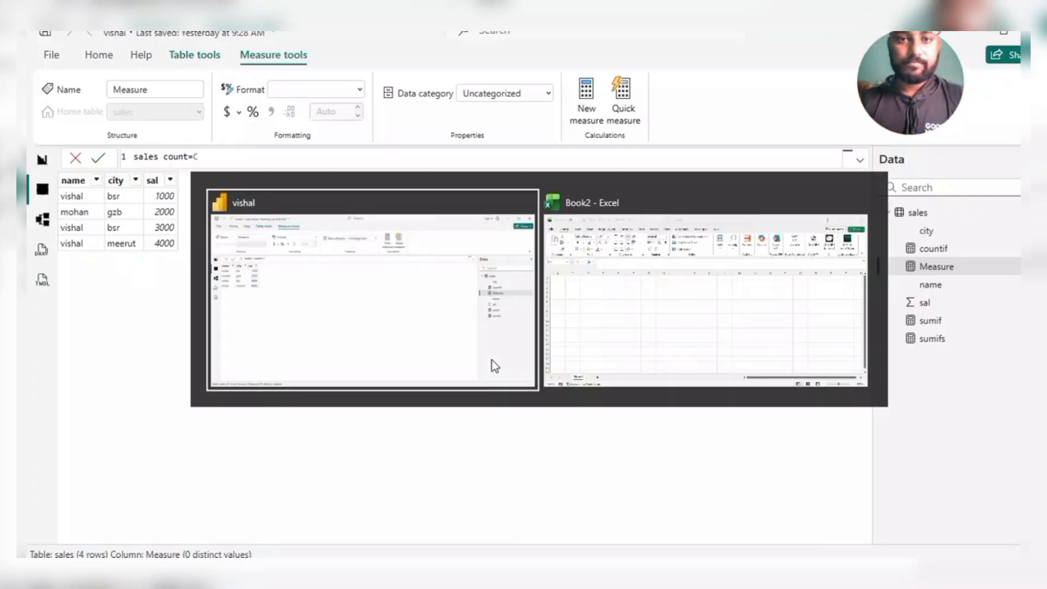
pyautogui.hotkey('alt', 'Tab')
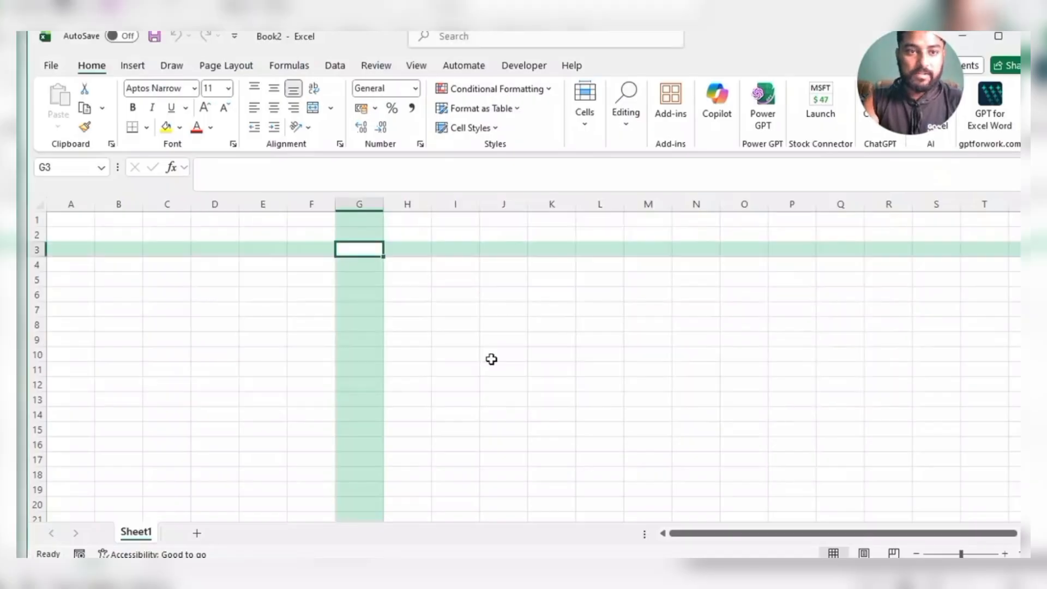
pyautogui.write('=co')
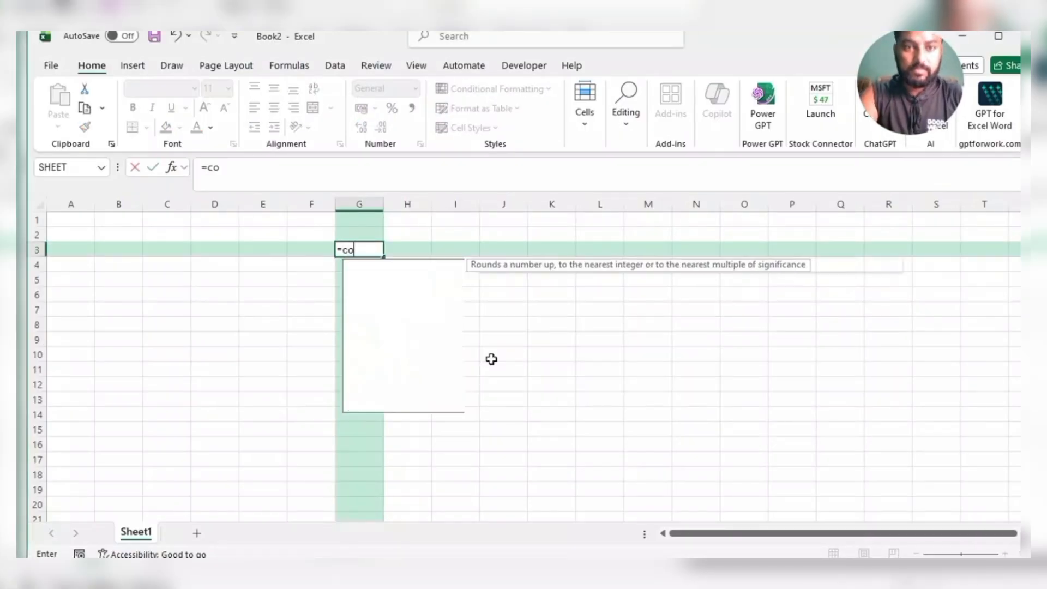
pyautogui.write('untif')
pyautogui.press('Tab')
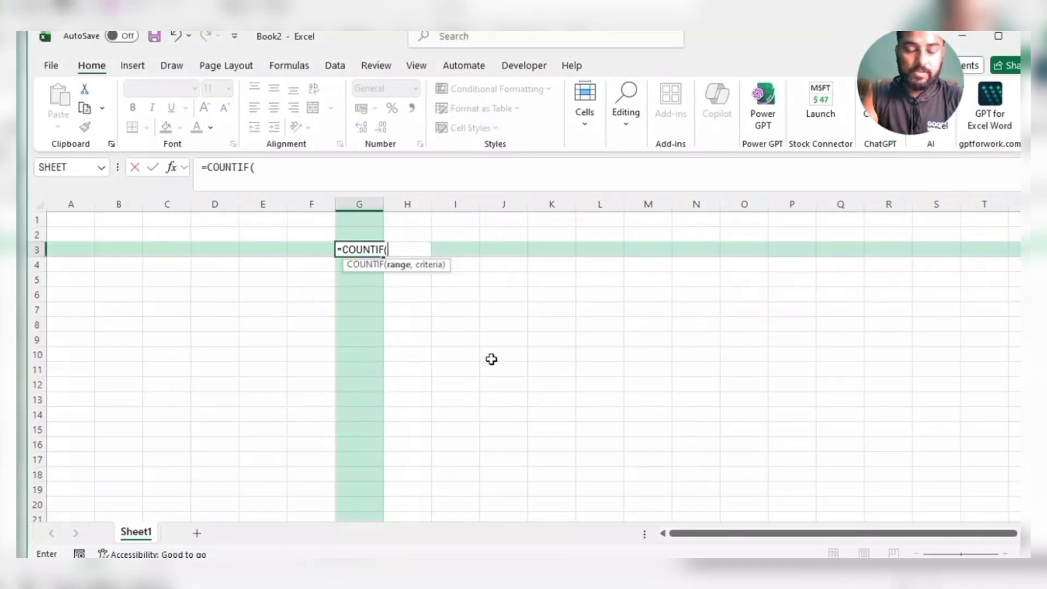
pyautogui.hotkey('alt', 'Tab')
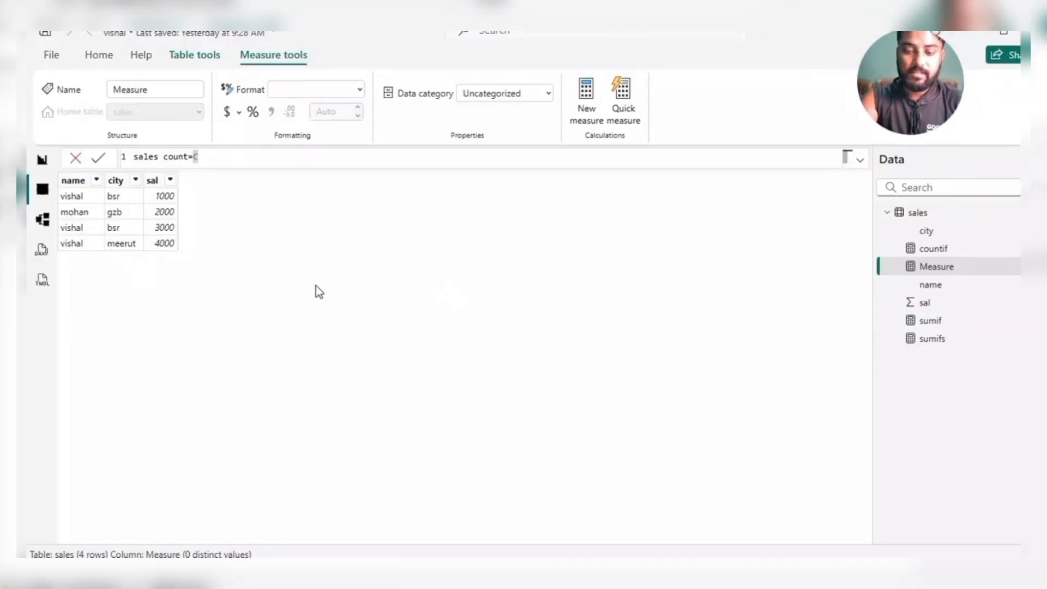
# - Build the sales count measure's expression as CALCULATE(COUNTROWS(sales), leaving it ready for a filter argument
pyautogui.write('al')
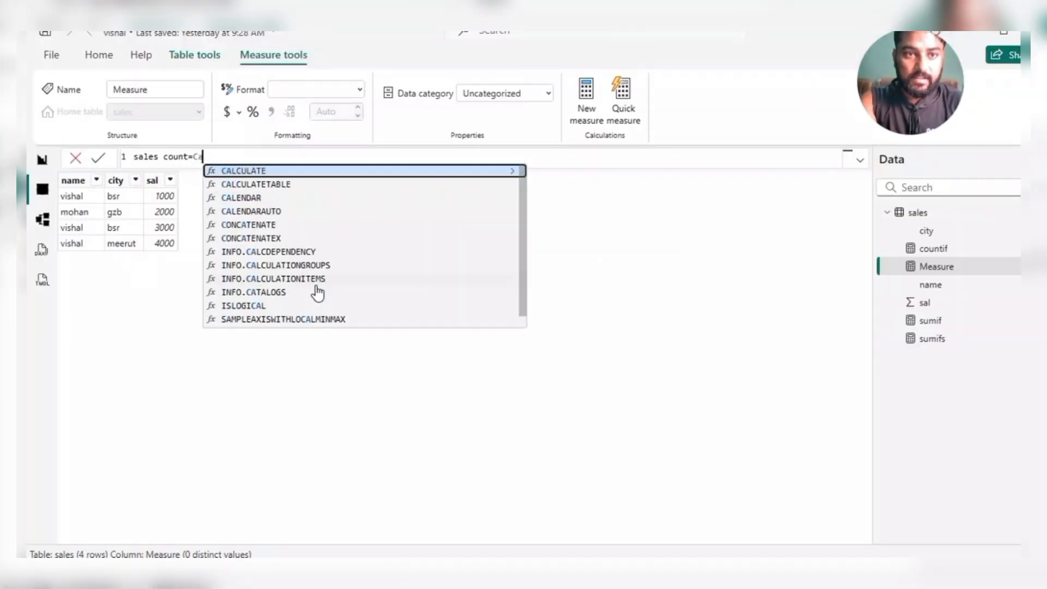
pyautogui.press('Tab')
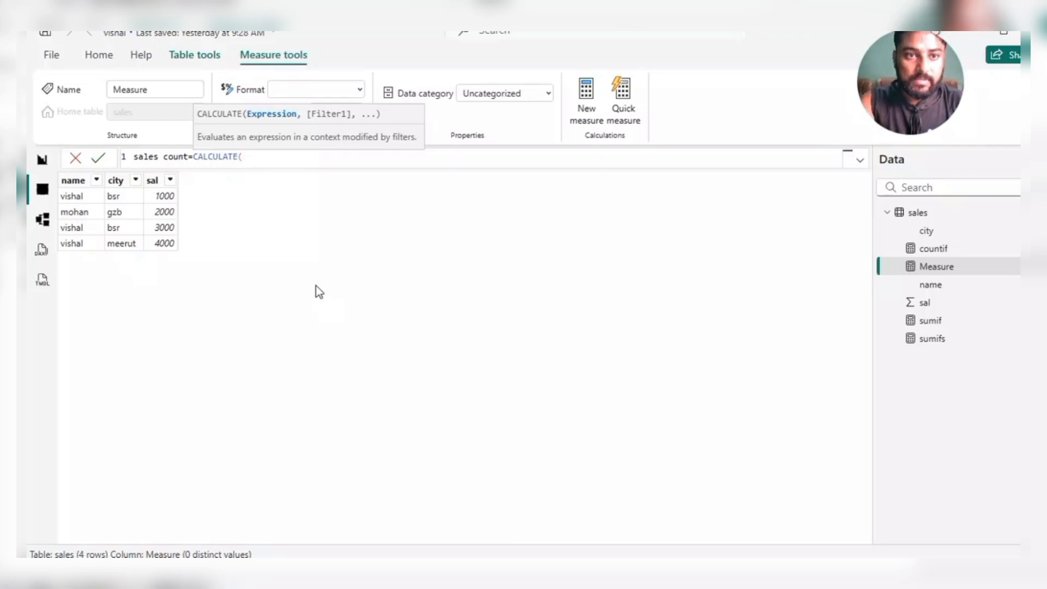
pyautogui.write('count')
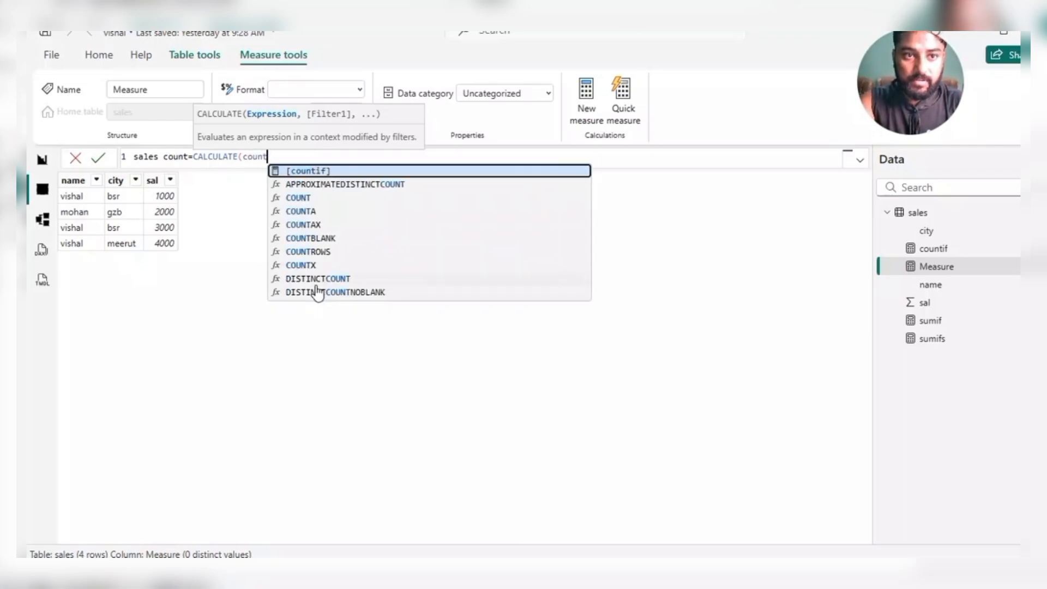
pyautogui.write('r')
pyautogui.press('Tab')
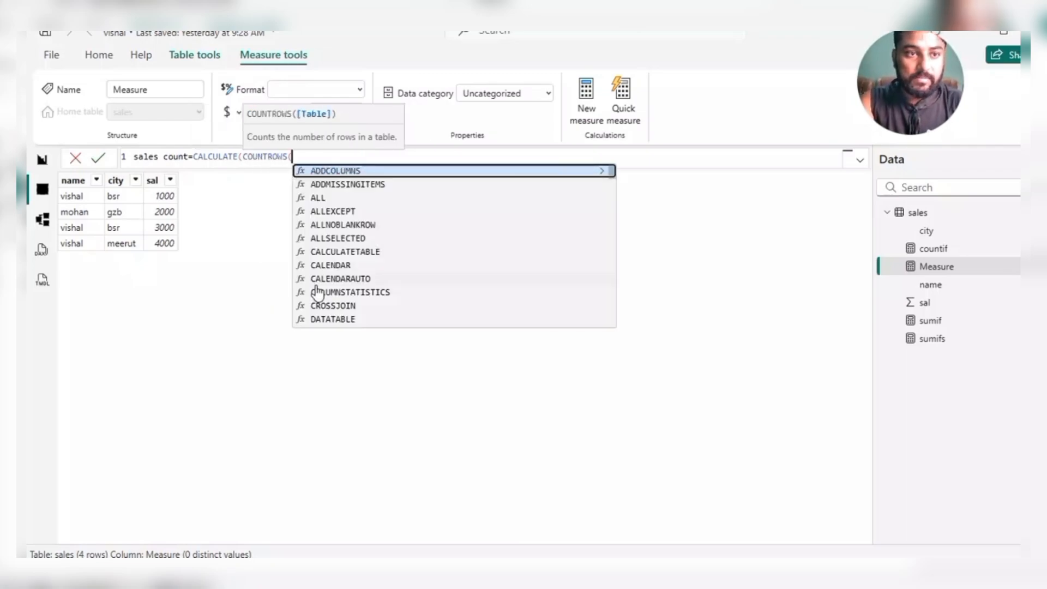
pyautogui.write('sal')
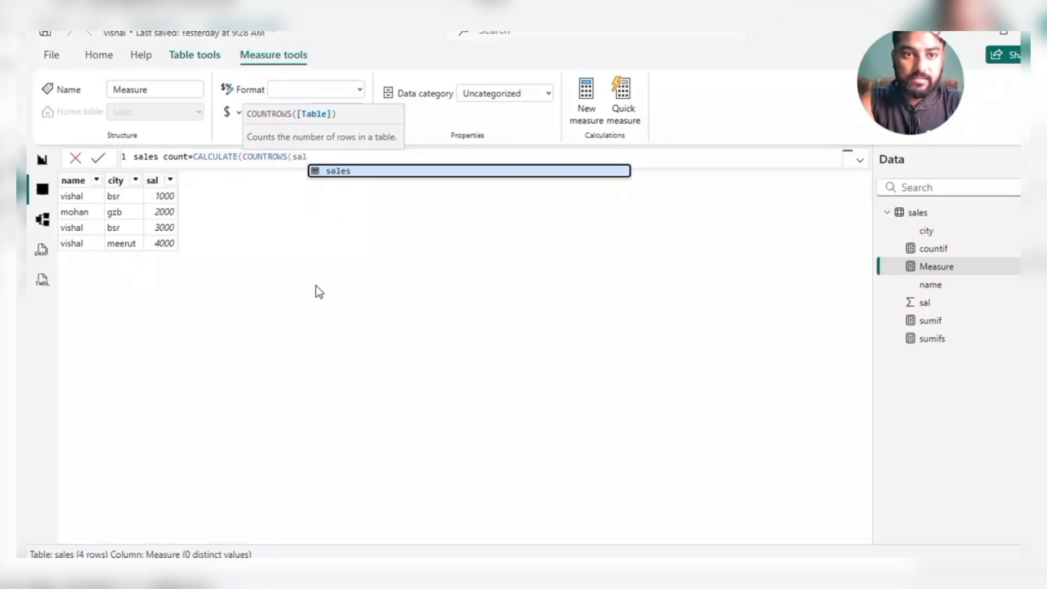
pyautogui.press('Tab')
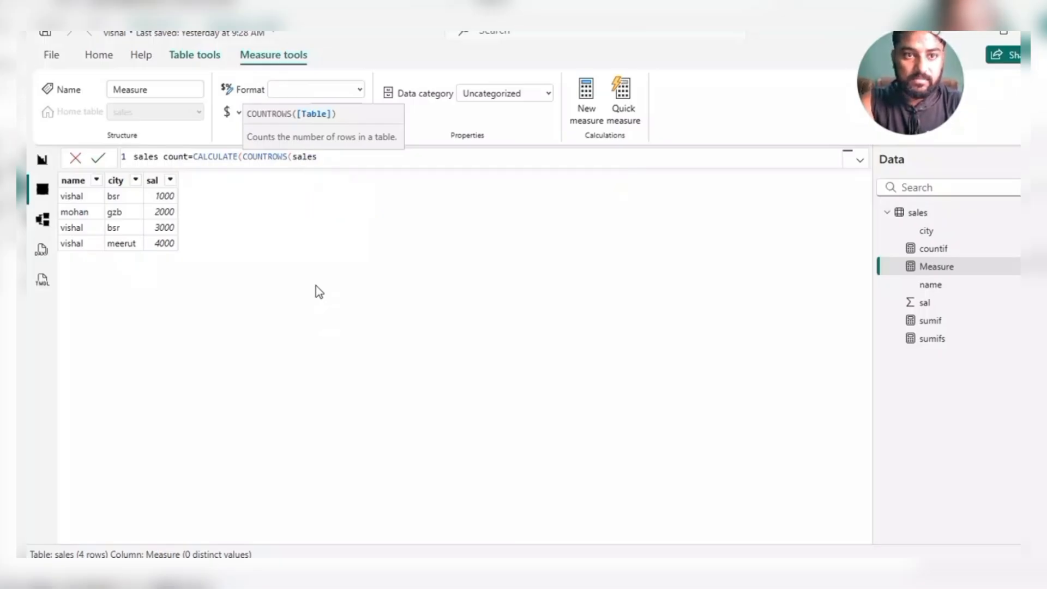
pyautogui.write('),')
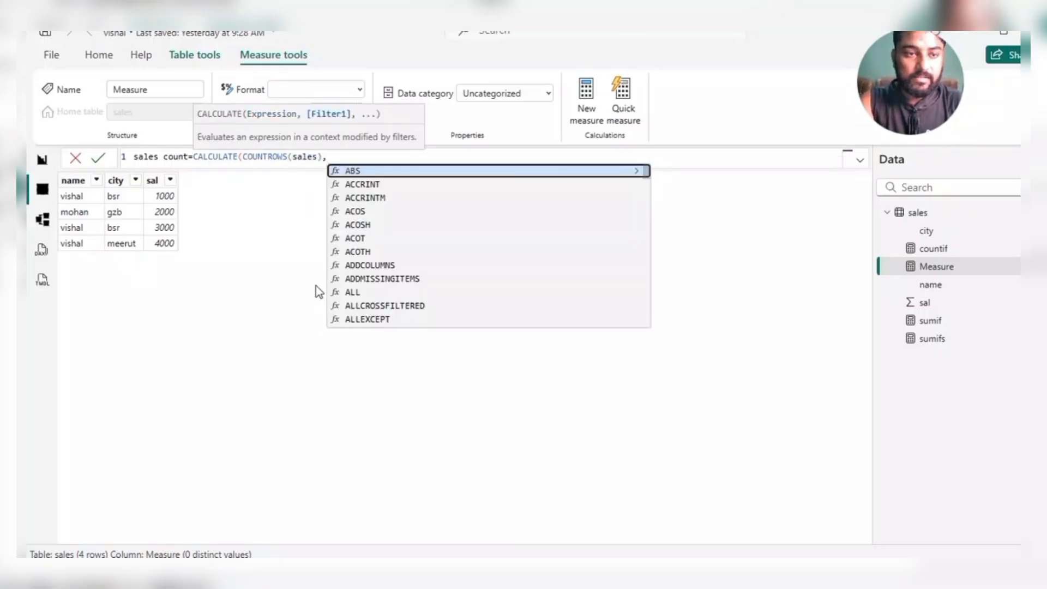
# - Filter the sales count measure to rows where sales[name] equals the name in the first table row and commit it
pyautogui.write('name')
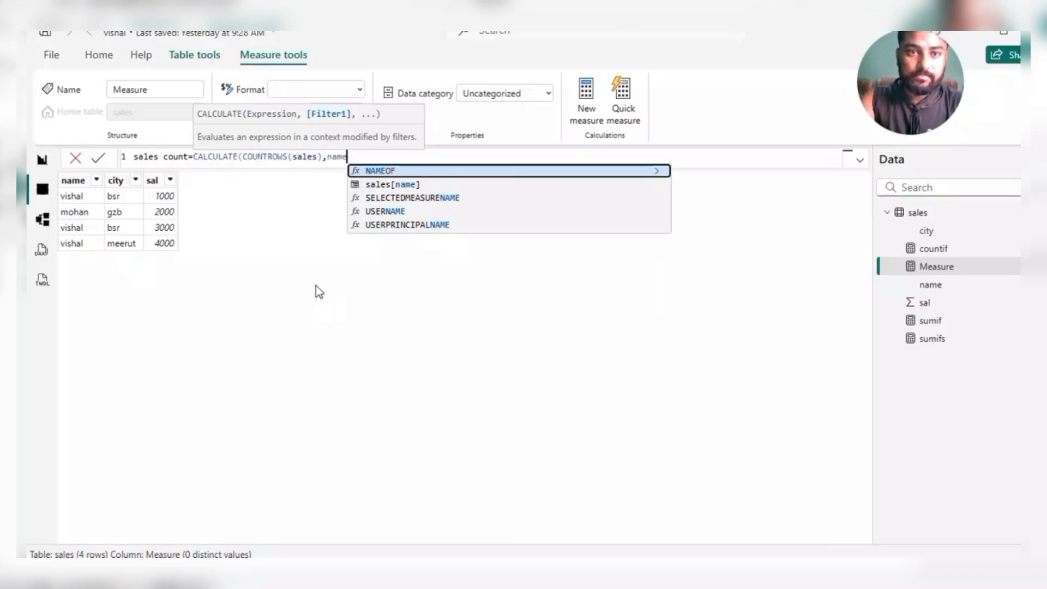
pyautogui.press('Down')
pyautogui.press('Tab')
pyautogui.write('=')
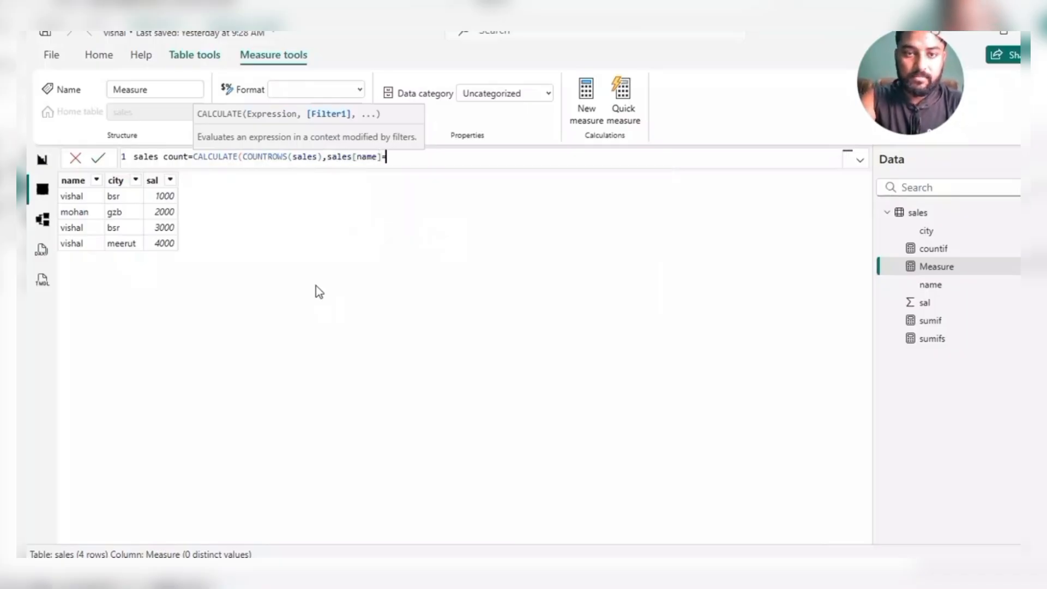
pyautogui.write('"vishal"')
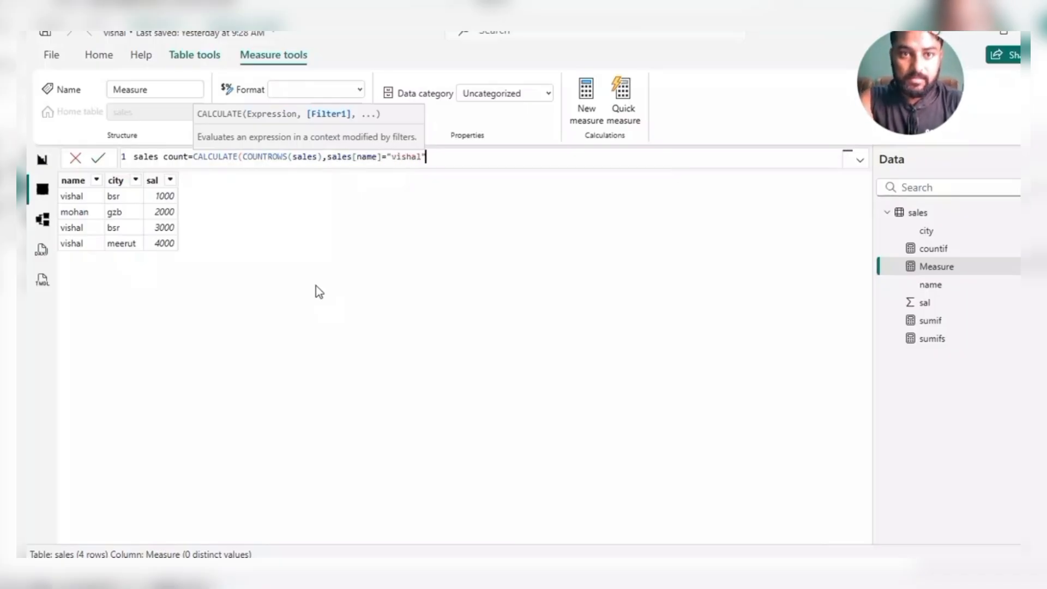
pyautogui.write(')')
pyautogui.press('Return')
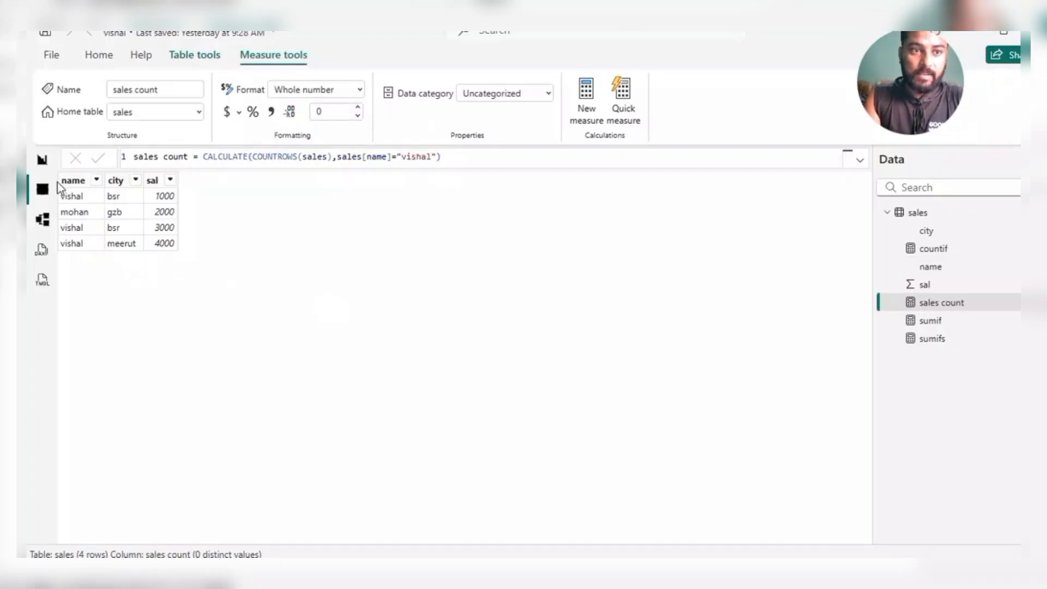
# - Place a new card in the empty area beside the sumif card, show the sales count measure on it, and return to the sales table
pyautogui.click(38, 160)
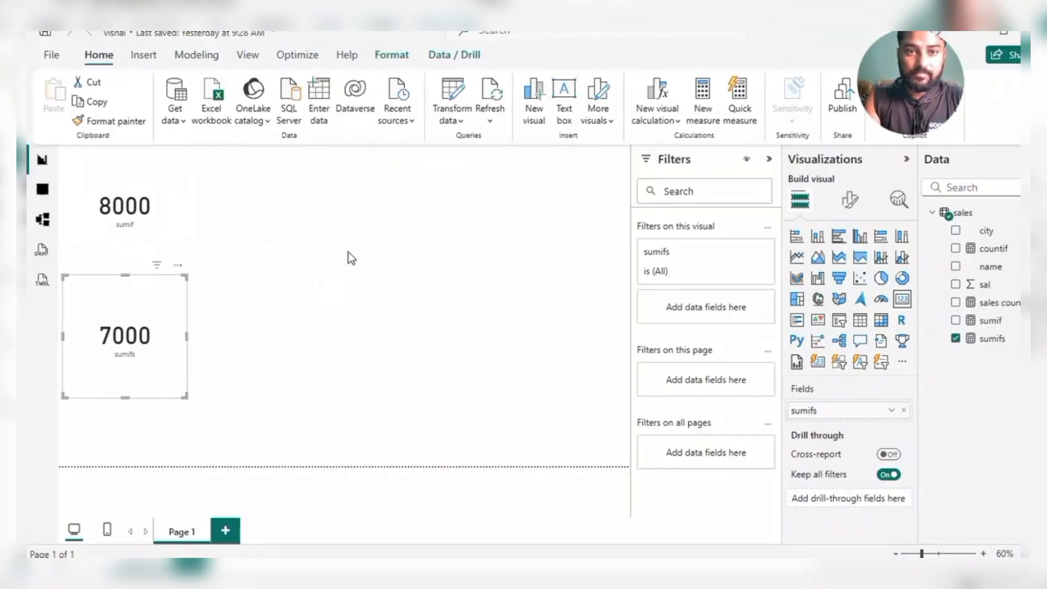
pyautogui.click(368, 255)
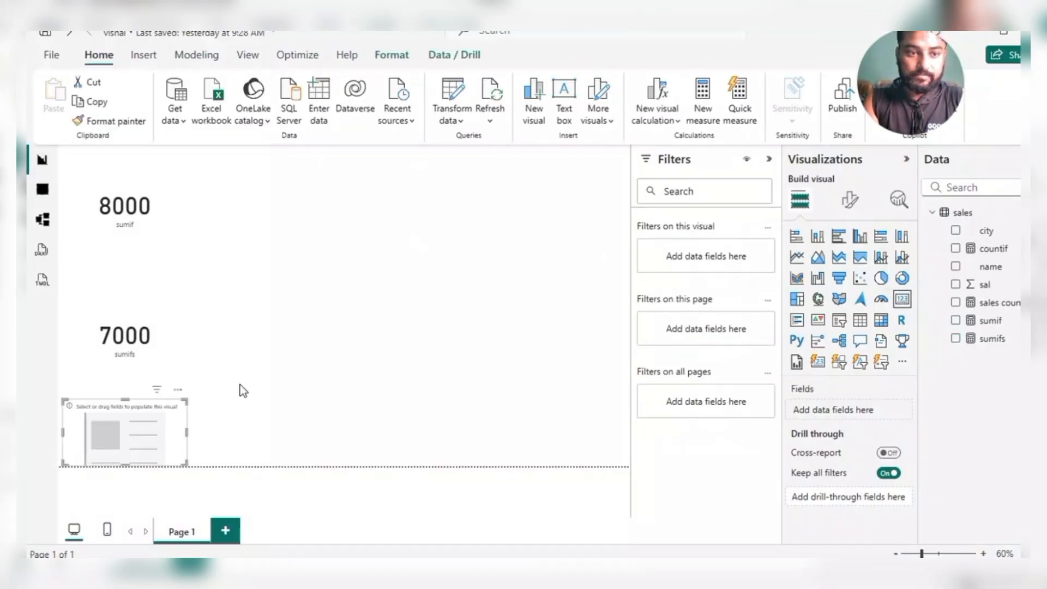
pyautogui.moveTo(132, 424); pyautogui.dragTo(388, 228)
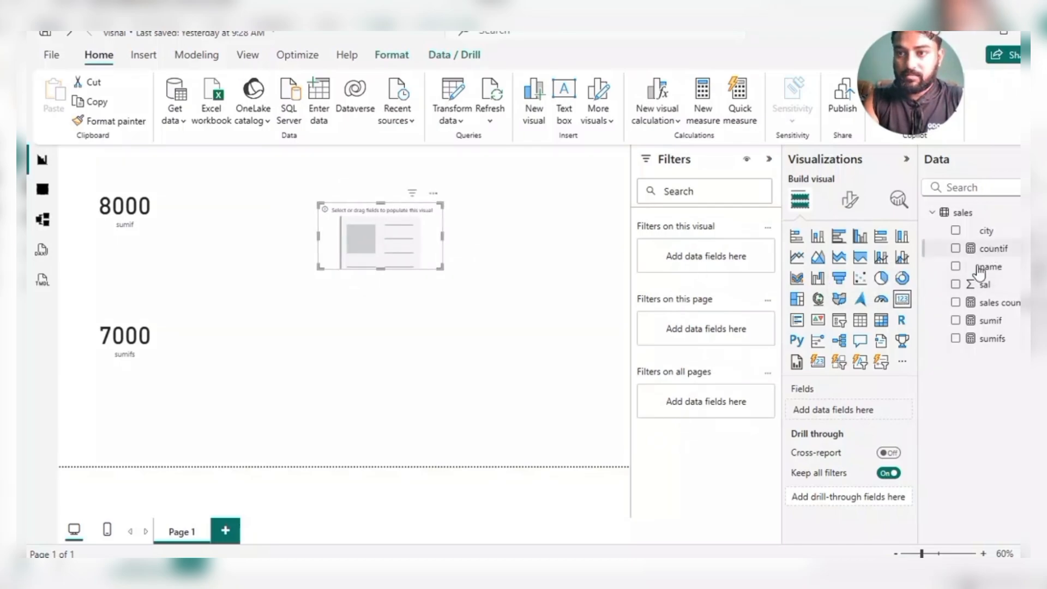
pyautogui.click(956, 302)
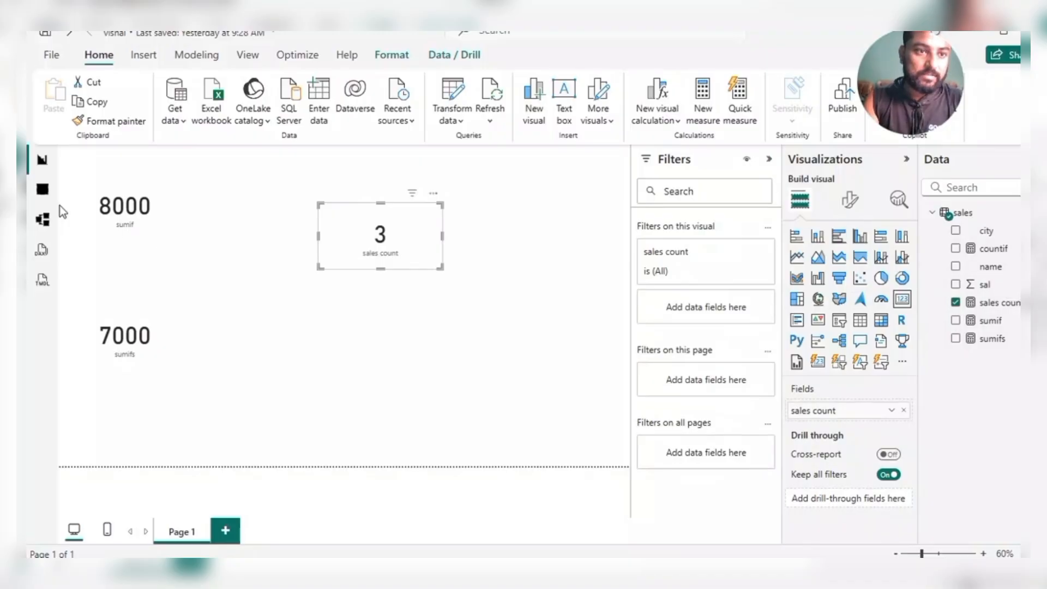
pyautogui.click(42, 189)
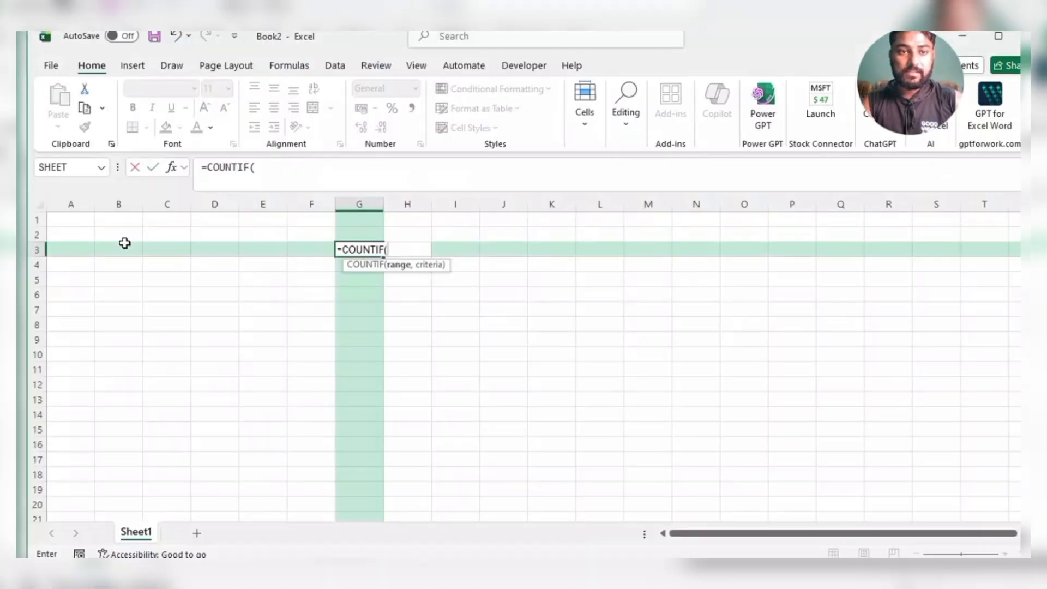
pyautogui.press('Escape')
pyautogui.write('=')
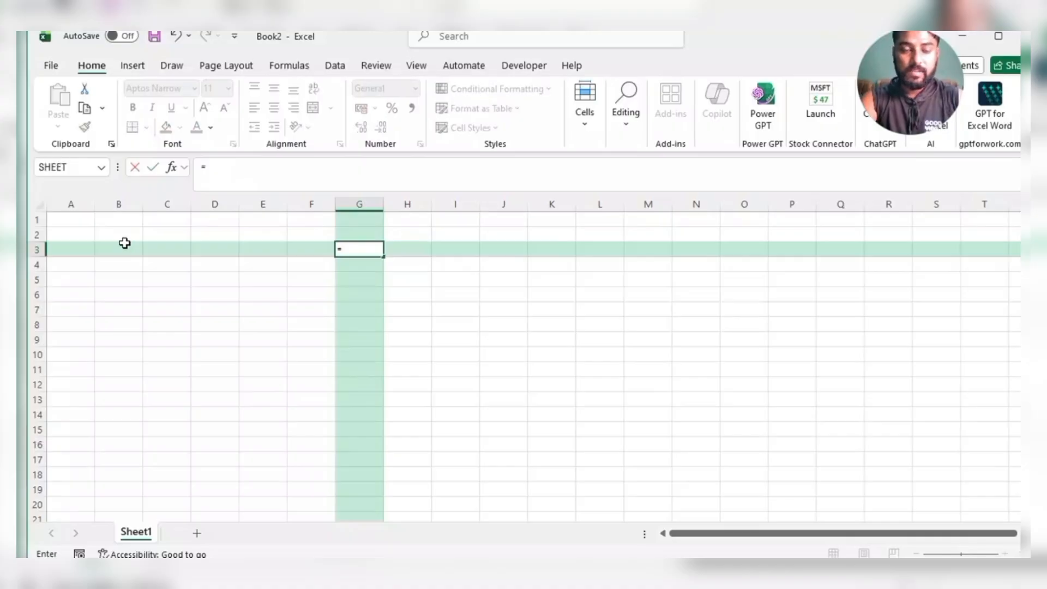
pyautogui.write('ciyb')
pyautogui.press('BackSpace')
pyautogui.press('BackSpace')
pyautogui.press('BackSpace')
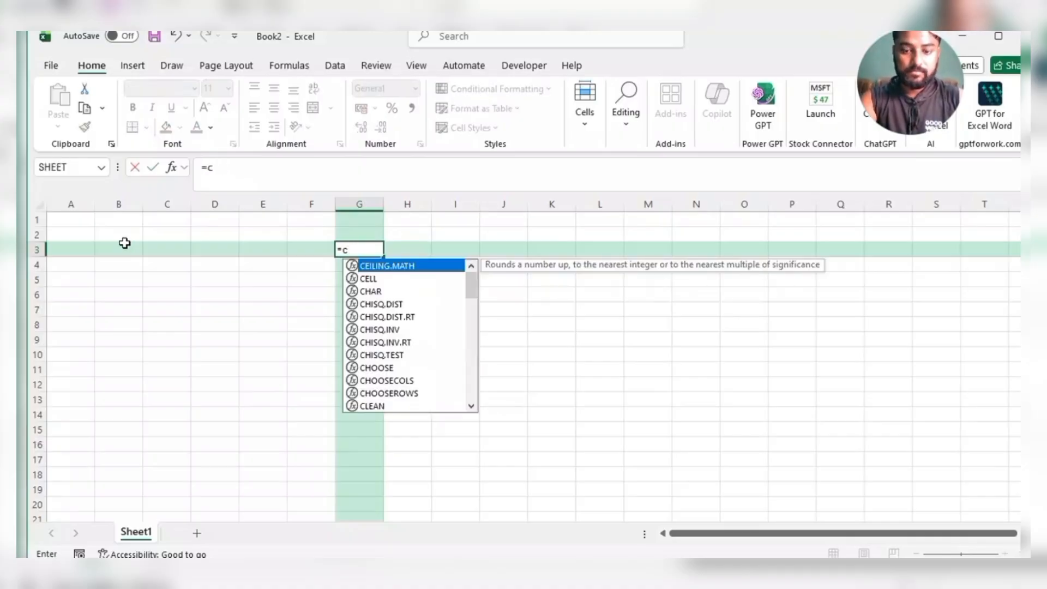
pyautogui.write('ountif')
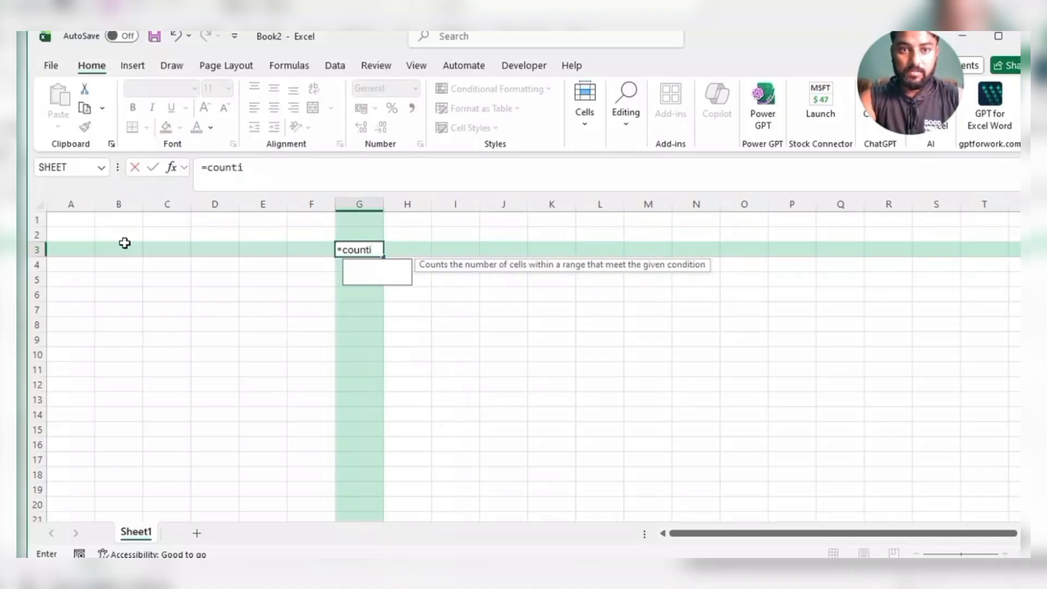
pyautogui.press('Tab')
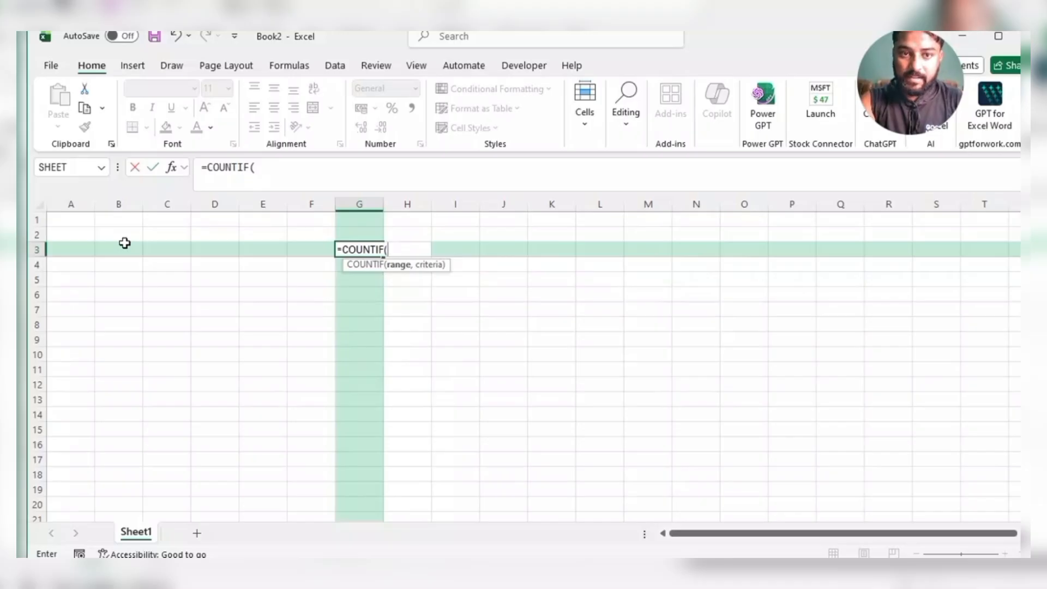
pyautogui.press('Escape')
# - Fill Excel cells G3 to G5 with the same first name used in the measure's filter and G6 with the sales table's other name
pyautogui.write('vishal')
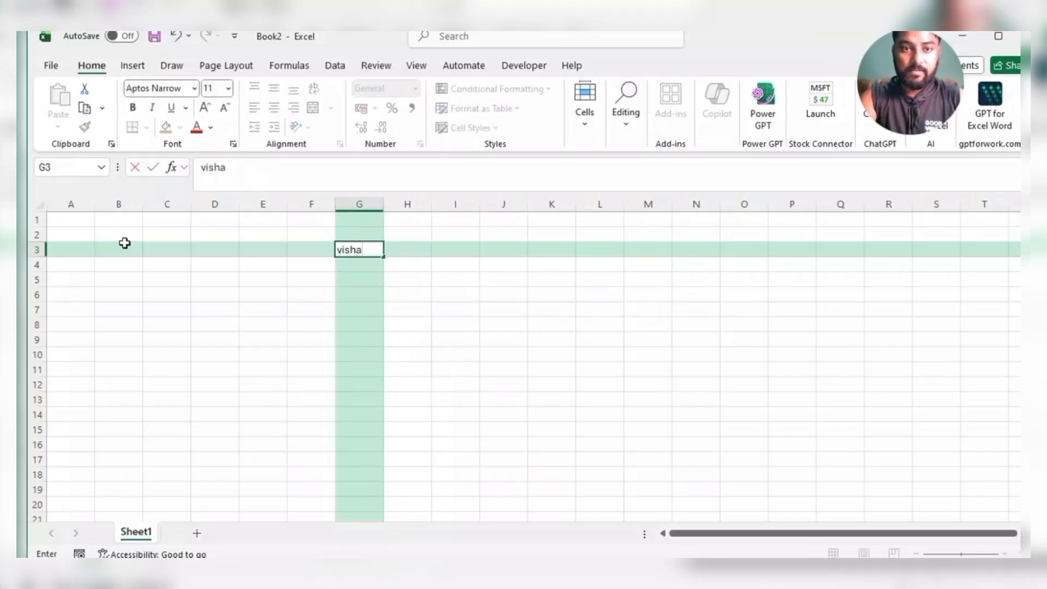
pyautogui.press('Return')
pyautogui.write('vishal')
pyautogui.press('Return')
pyautogui.write('vishal')
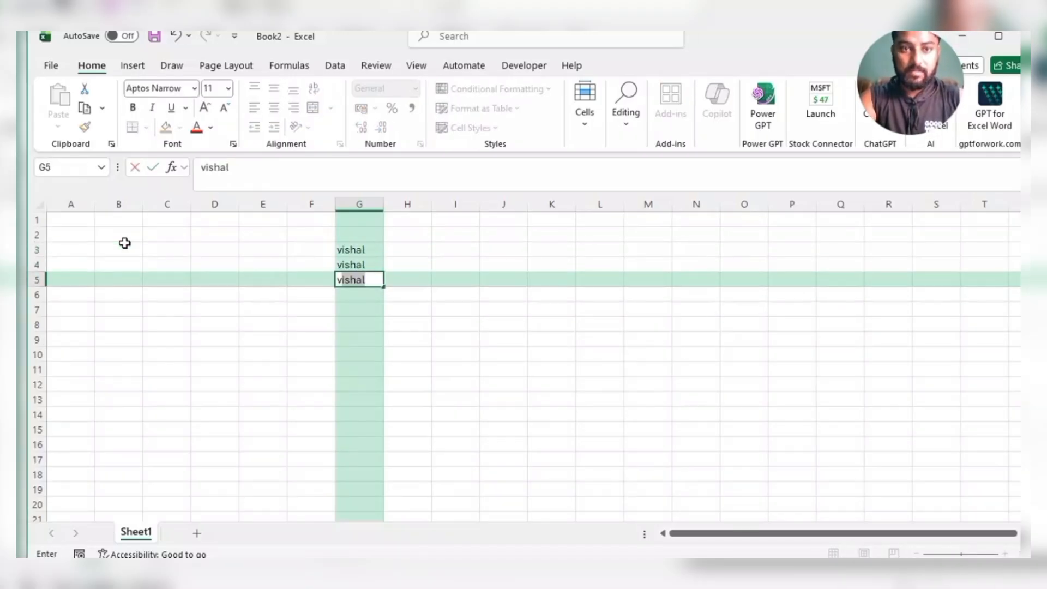
pyautogui.press('Return')
pyautogui.write('mohan')
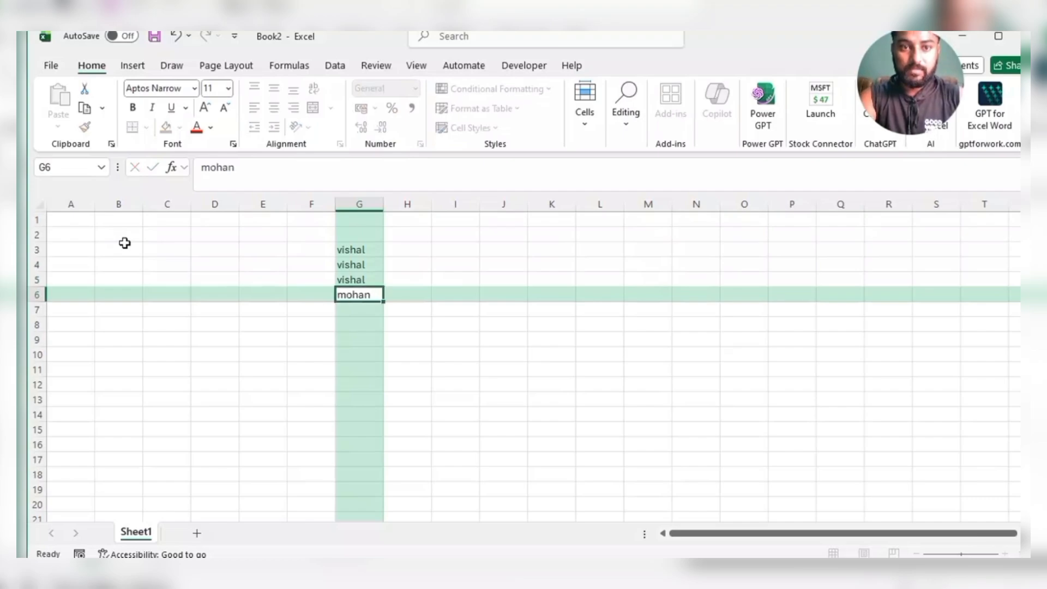
pyautogui.press('Return')
# - Enter a COUNTIF formula in G7 that counts the repeated name over the absolute range $G$3:$G$6
pyautogui.write('=countif')
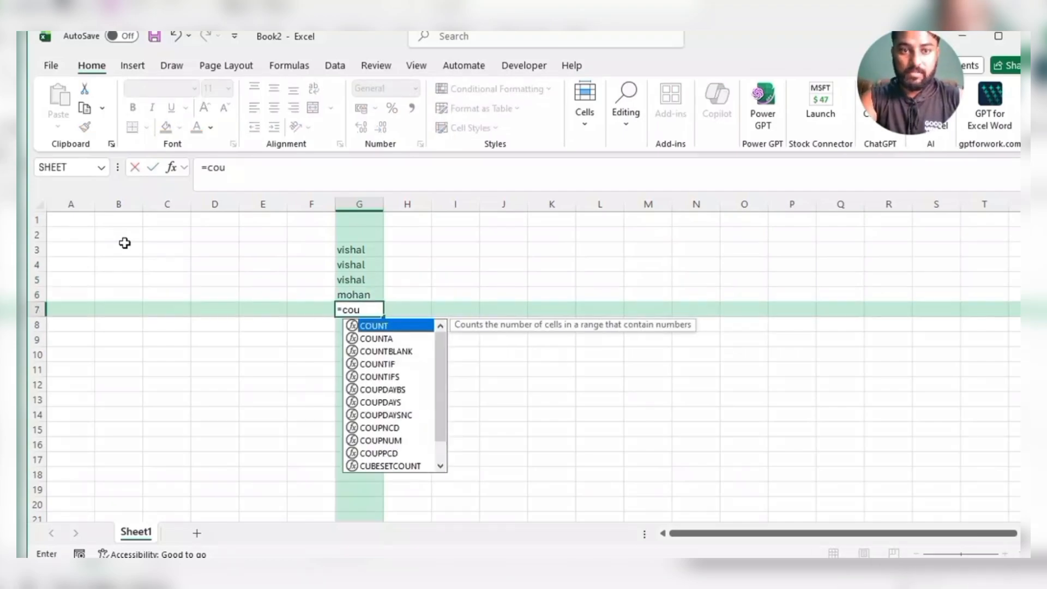
pyautogui.press('Tab')
pyautogui.press('Up')
pyautogui.press('Up')
pyautogui.press('Up')
pyautogui.press('Up')
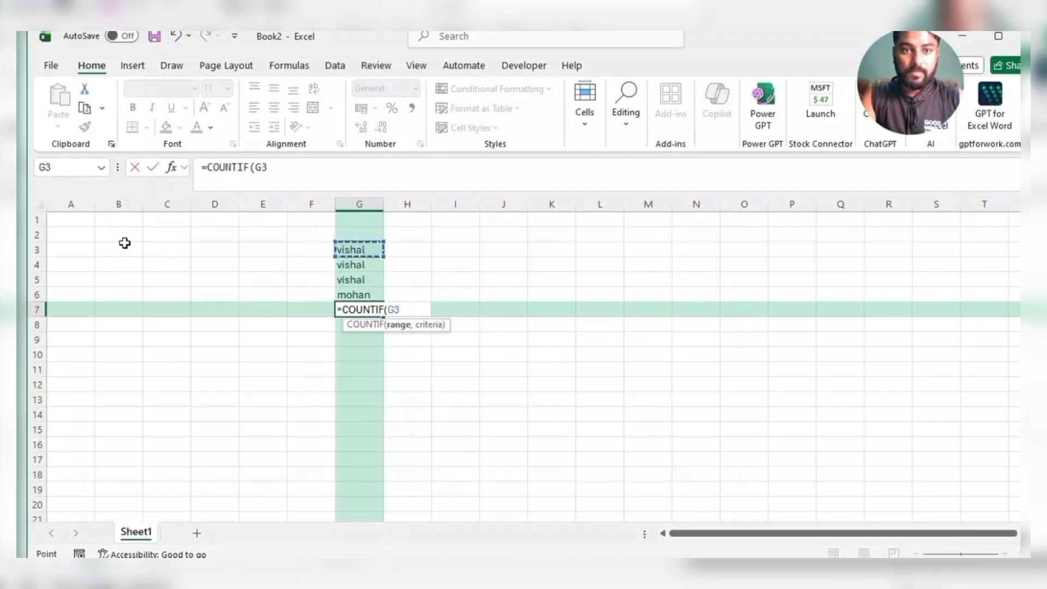
pyautogui.hotkey('shift', 'Down')
pyautogui.hotkey('shift', 'Down')
pyautogui.hotkey('shift', 'Down')
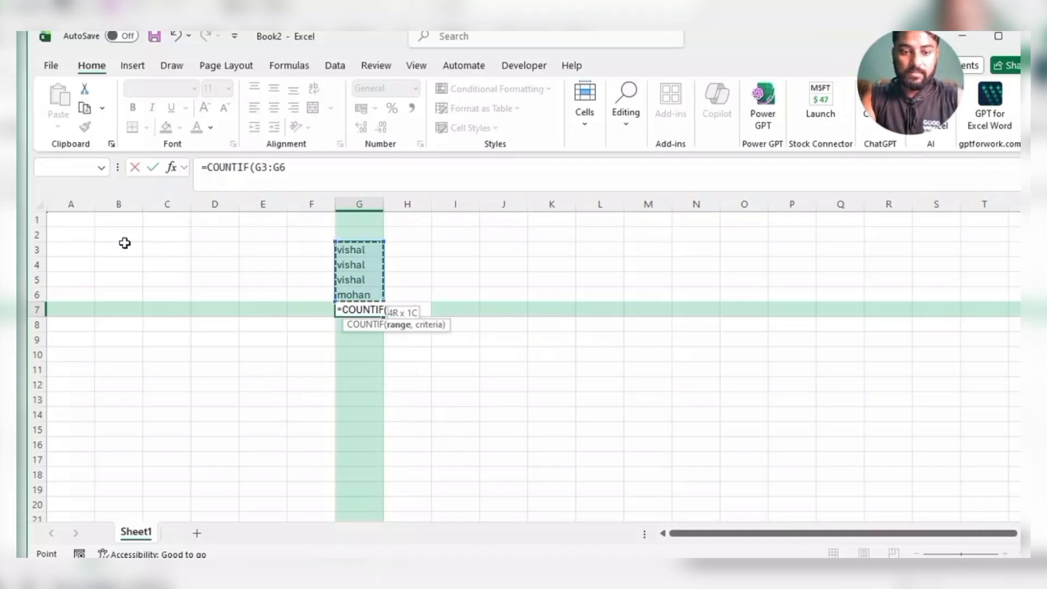
pyautogui.press('F4')
pyautogui.write(',"vishal"')
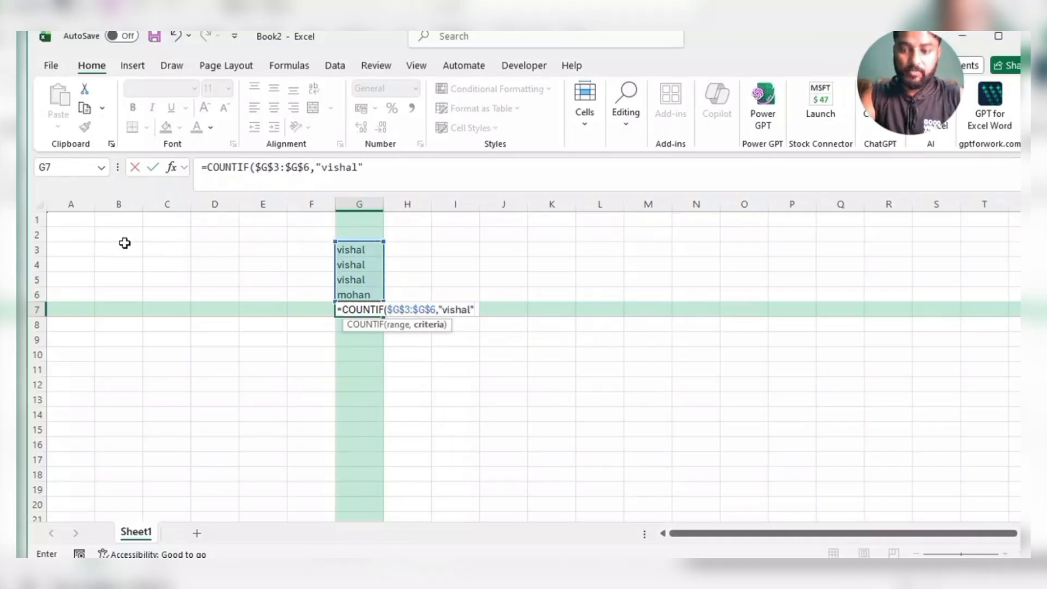
pyautogui.press('Return')
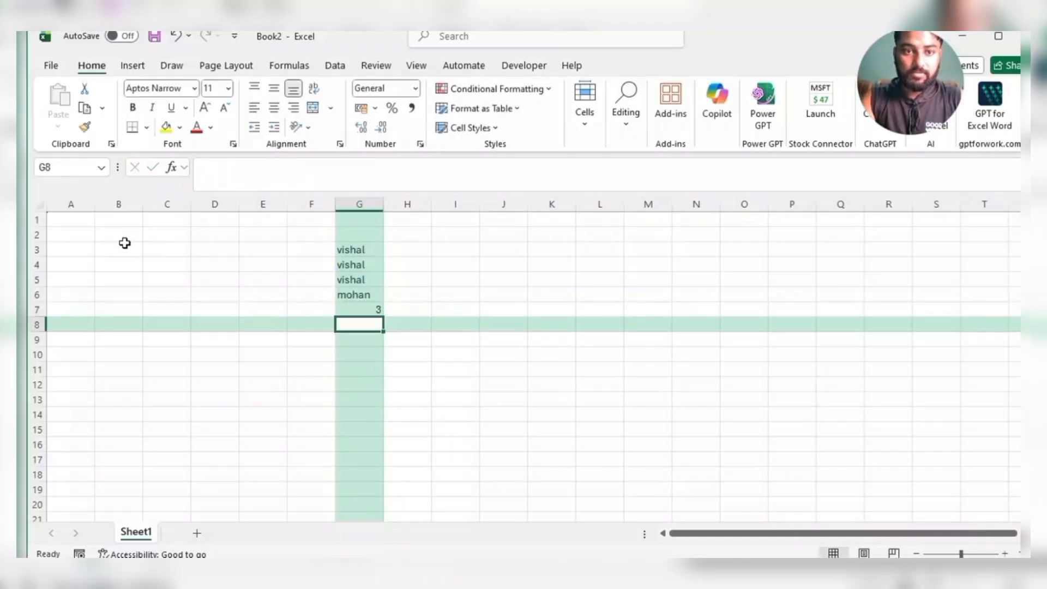
# - Compare the COUNTIF result with Power BI's sales count card and measure formula, ending back in Excel
pyautogui.press('Up')
pyautogui.hotkey('alt', 'Tab')
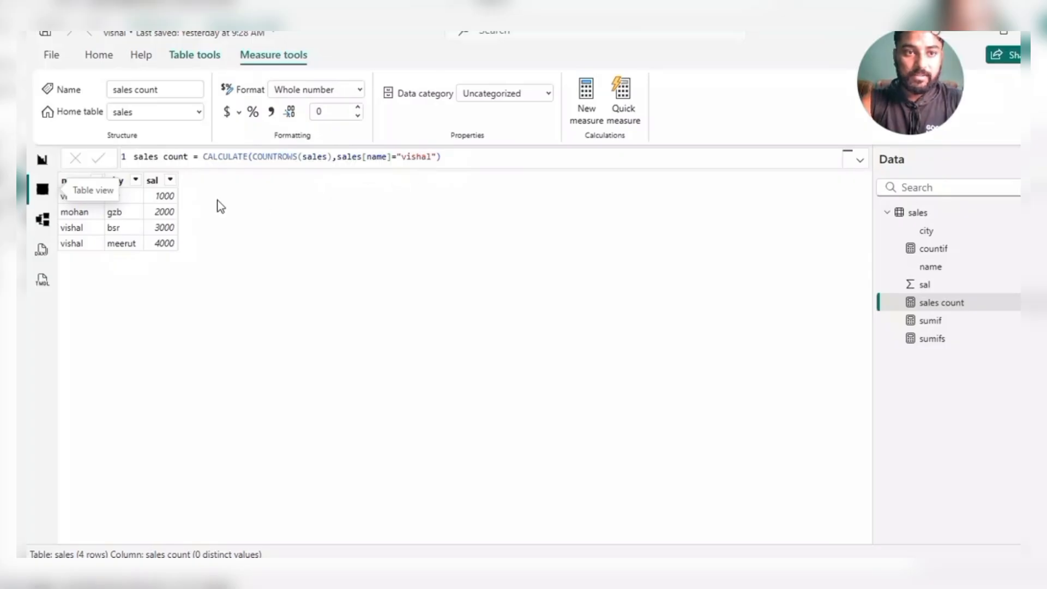
pyautogui.click(43, 162)
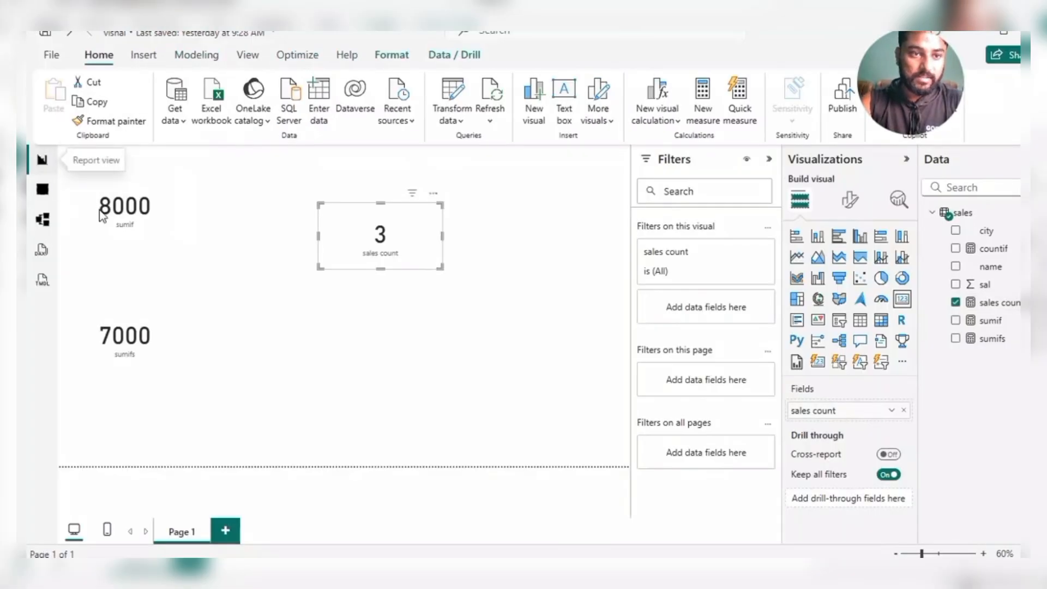
pyautogui.click(37, 199)
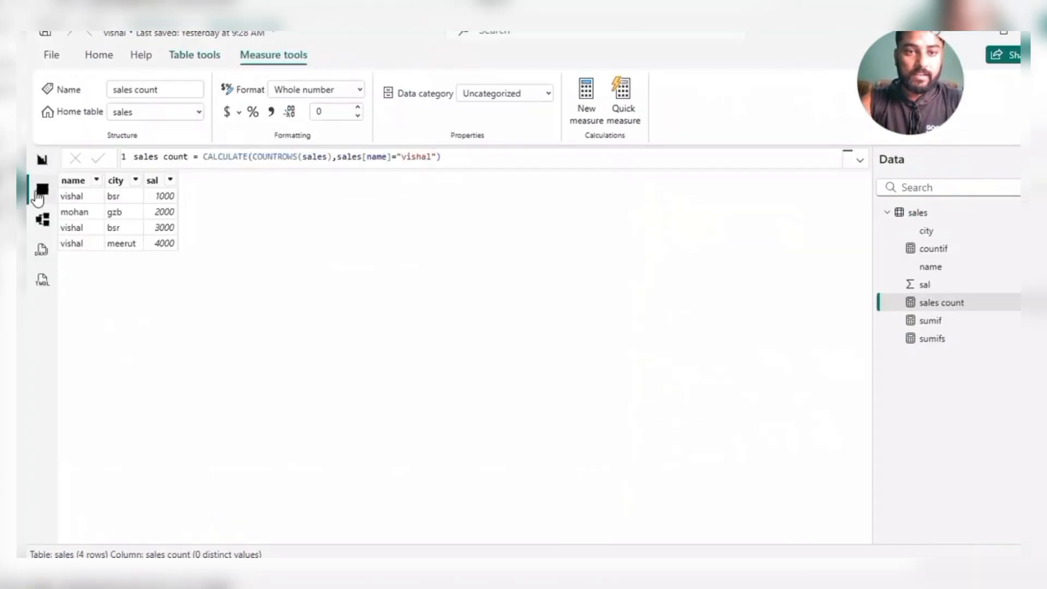
pyautogui.hotkey('alt', 'Tab')
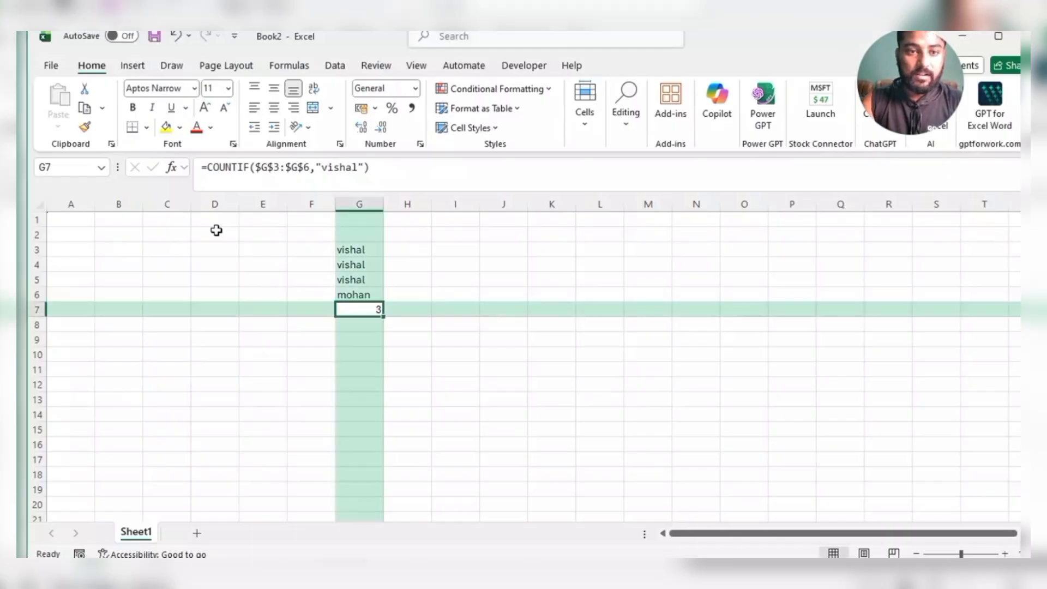
pyautogui.press('Right')
pyautogui.hotkey('alt', 'Tab')
pyautogui.hotkey('alt', 'Tab')
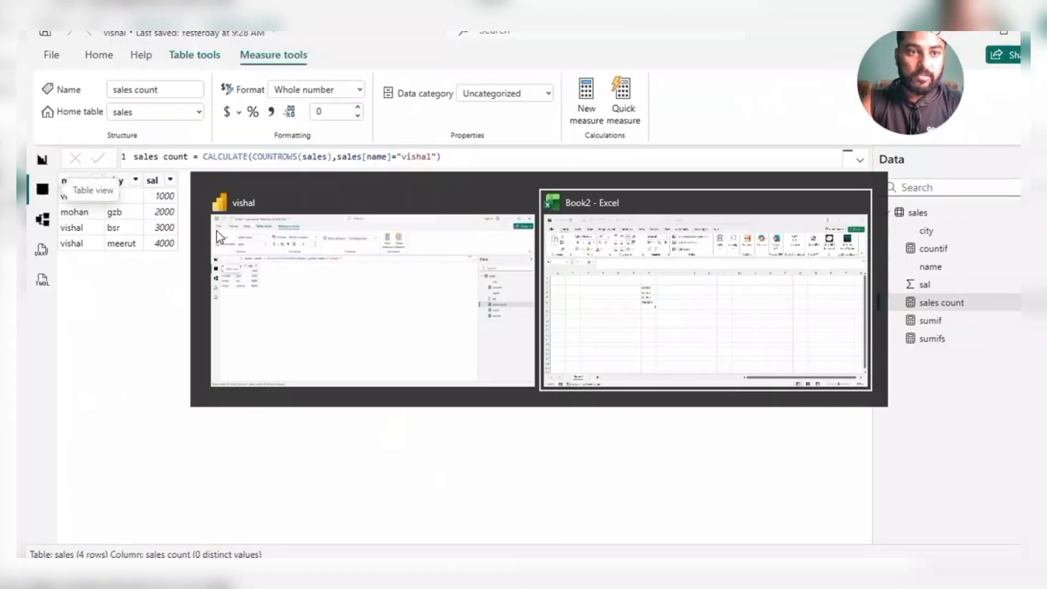
# - Enter 1000, 2000, 3000 and 4000 in cells H3 to H6 beside the names
pyautogui.press('Up')
pyautogui.press('Up')
pyautogui.press('Up')
pyautogui.press('Left')
pyautogui.press('Up')
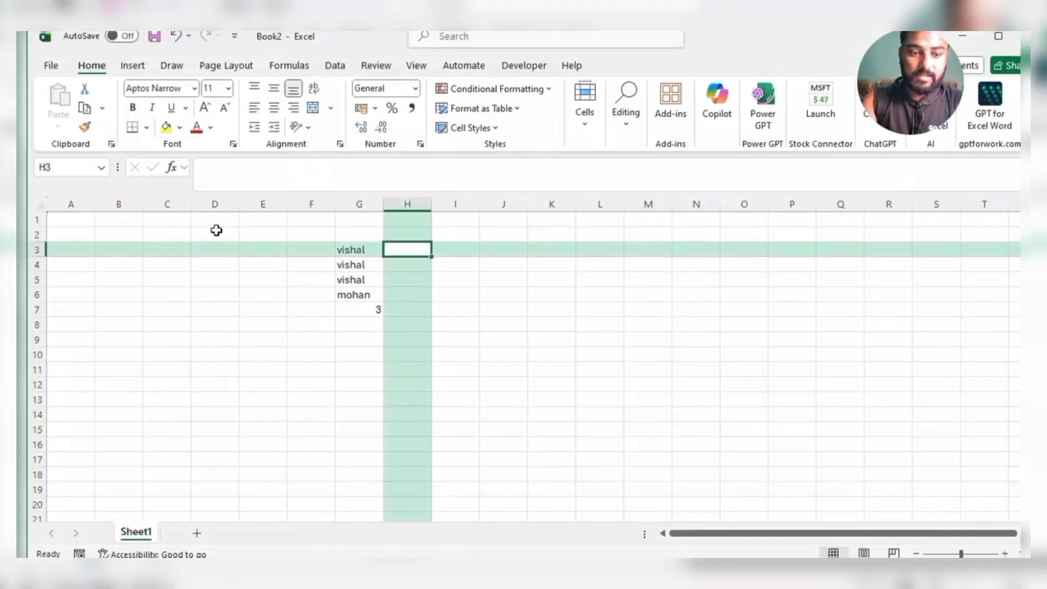
pyautogui.write('1000')
pyautogui.press('Return')
pyautogui.write('2000')
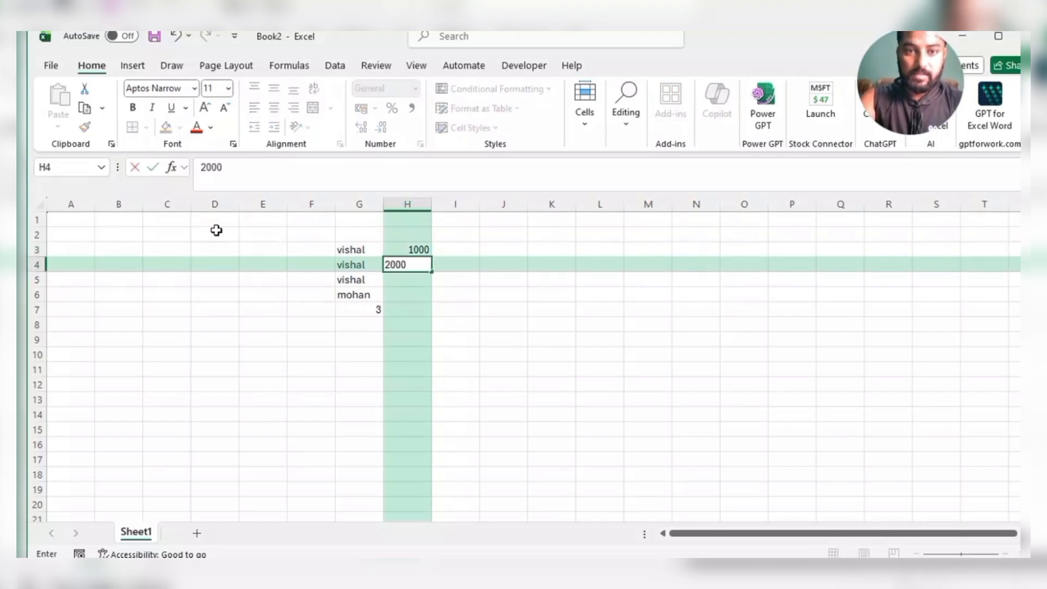
pyautogui.press('Return')
pyautogui.write('3000')
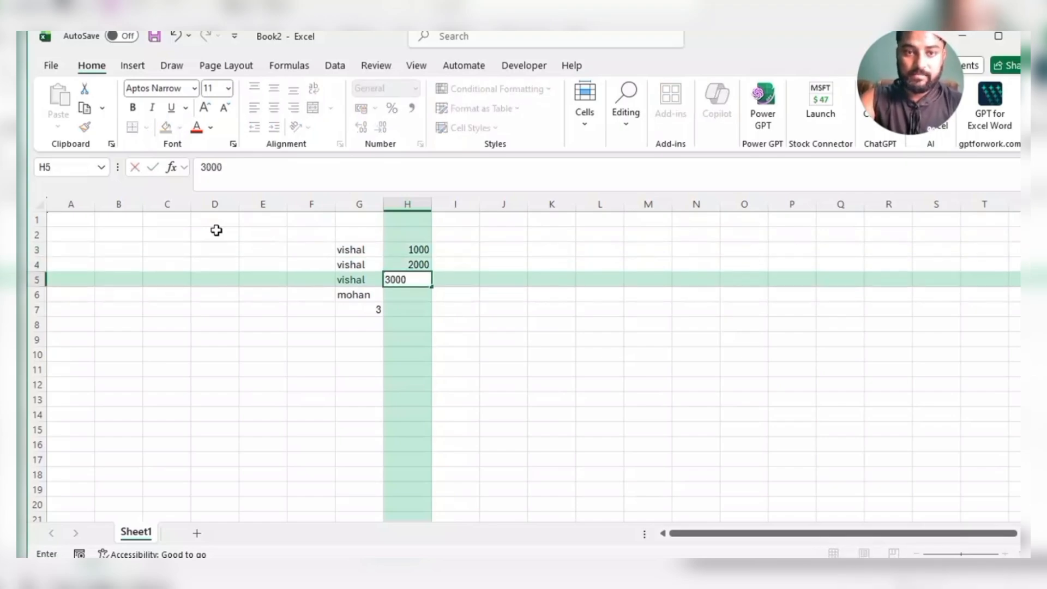
pyautogui.press('Return')
pyautogui.write('4000')
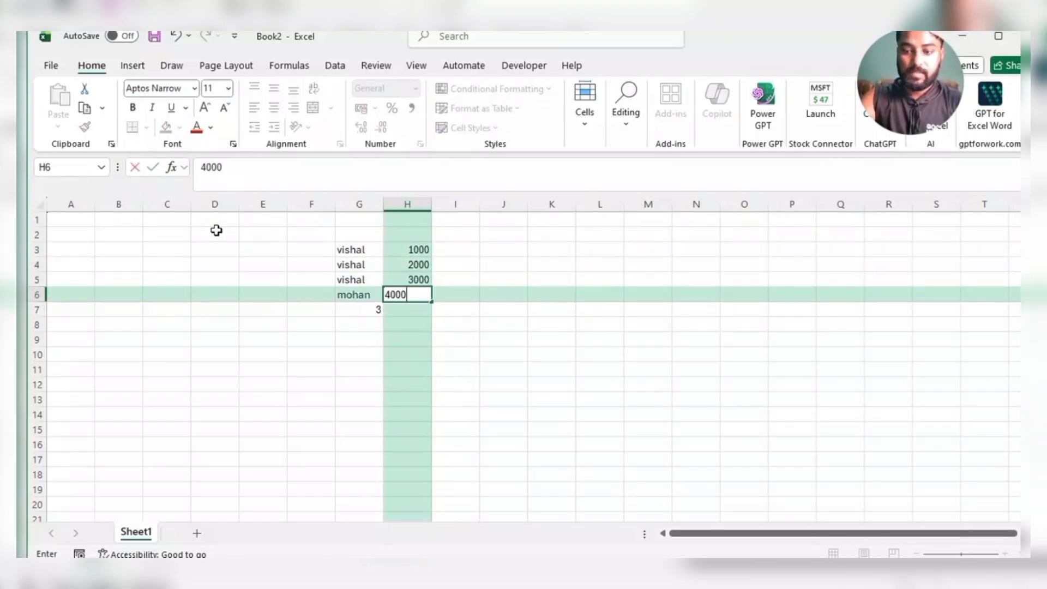
pyautogui.press('Return')
# - Start a COUNTIFS formula in H7 with G3:G6 as the first criteria range and the repeated name as its criterion
pyautogui.write('=countifs')
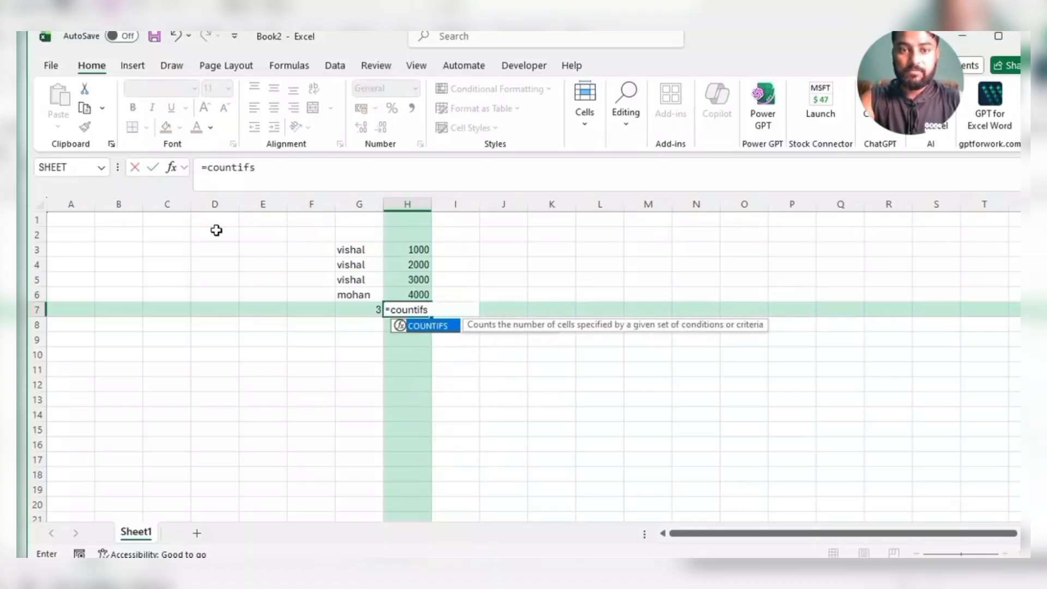
pyautogui.press('Tab')
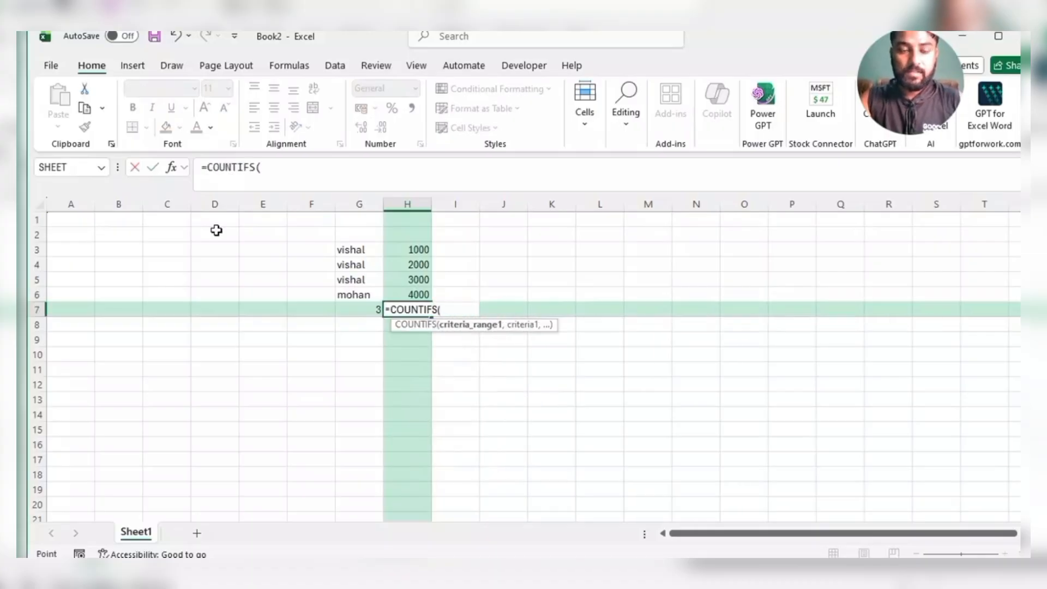
pyautogui.press('Up')
pyautogui.press('Up')
pyautogui.press('Up')
pyautogui.press('Up')
pyautogui.press('Left')
pyautogui.hotkey('shift', 'Down')
pyautogui.hotkey('shift', 'Down')
pyautogui.hotkey('shift', 'Down')
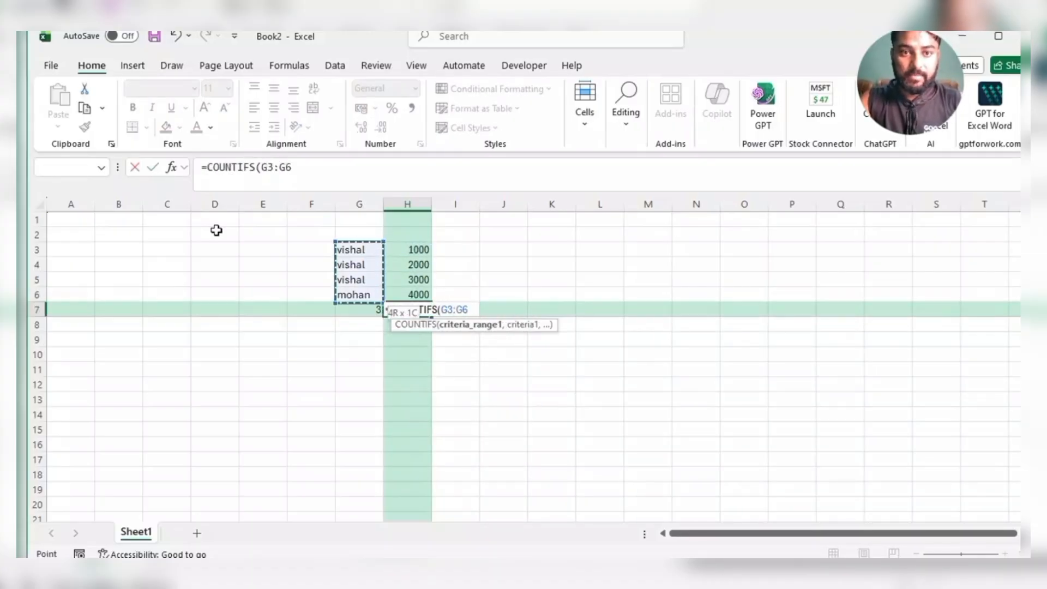
pyautogui.write(',"vishal')
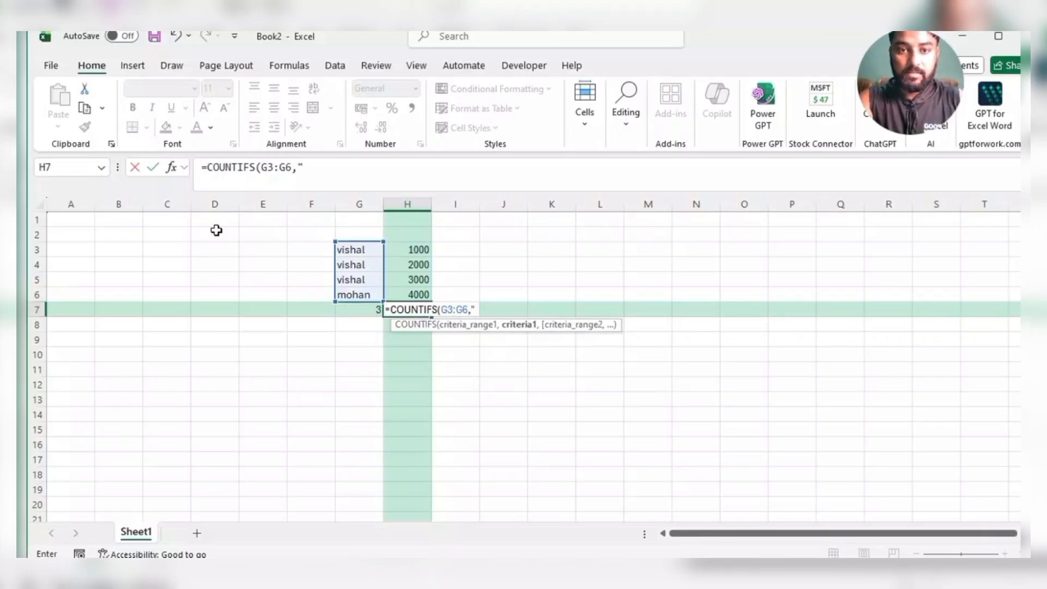
pyautogui.write('",')
# - Add the absolute range $H$3:$H$6 followed by >1000 to the COUNTIFS formula in H7 and try to commit it
pyautogui.press('Up')
pyautogui.press('Up')
pyautogui.press('Up')
pyautogui.press('Up')
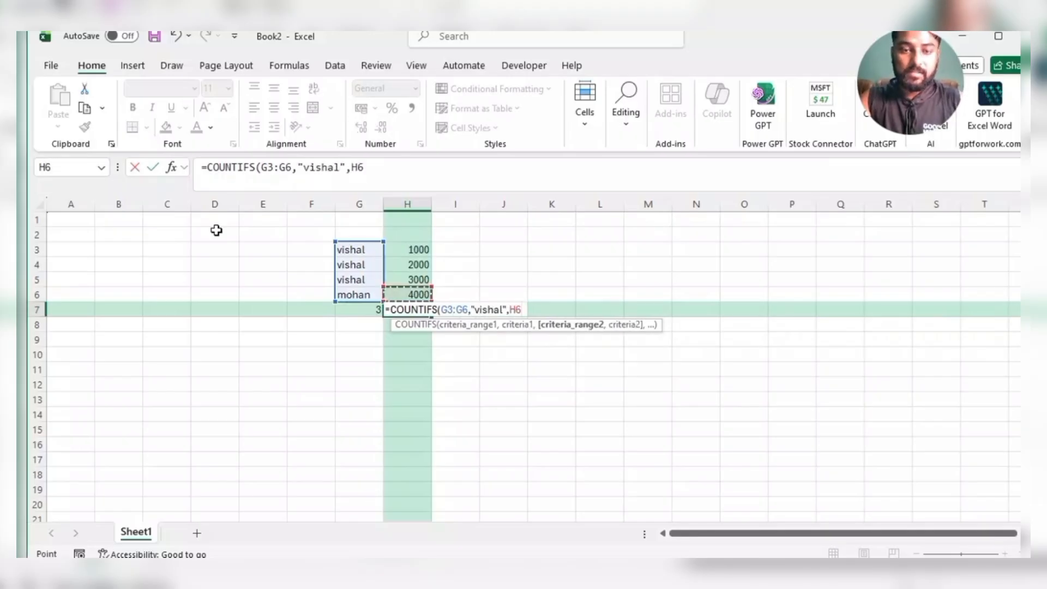
pyautogui.hotkey('shift', 'Down')
pyautogui.hotkey('shift', 'Down')
pyautogui.hotkey('shift', 'Down')
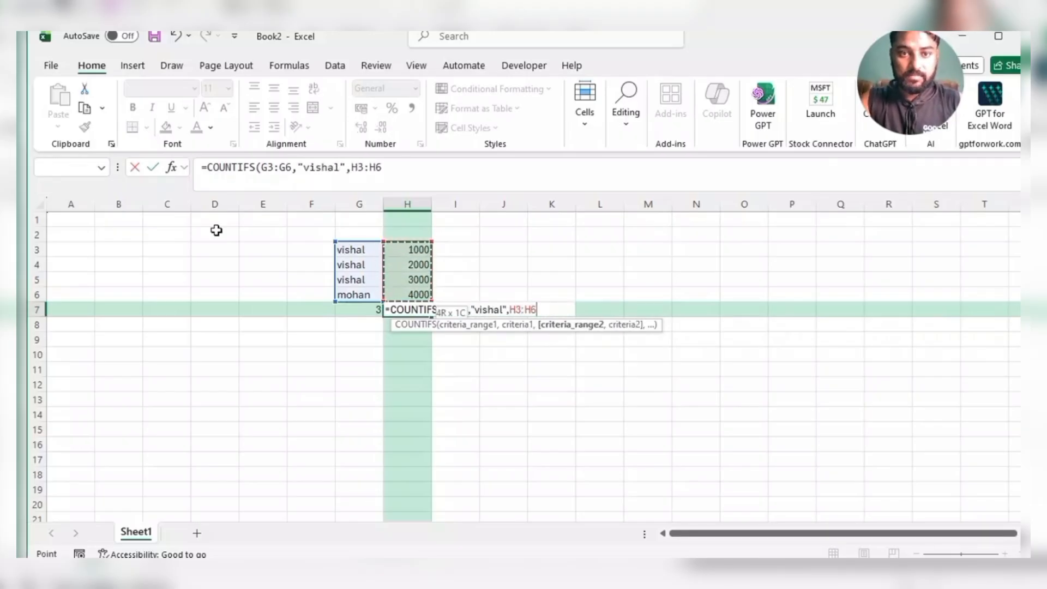
pyautogui.press('F4')
pyautogui.write('>1000')
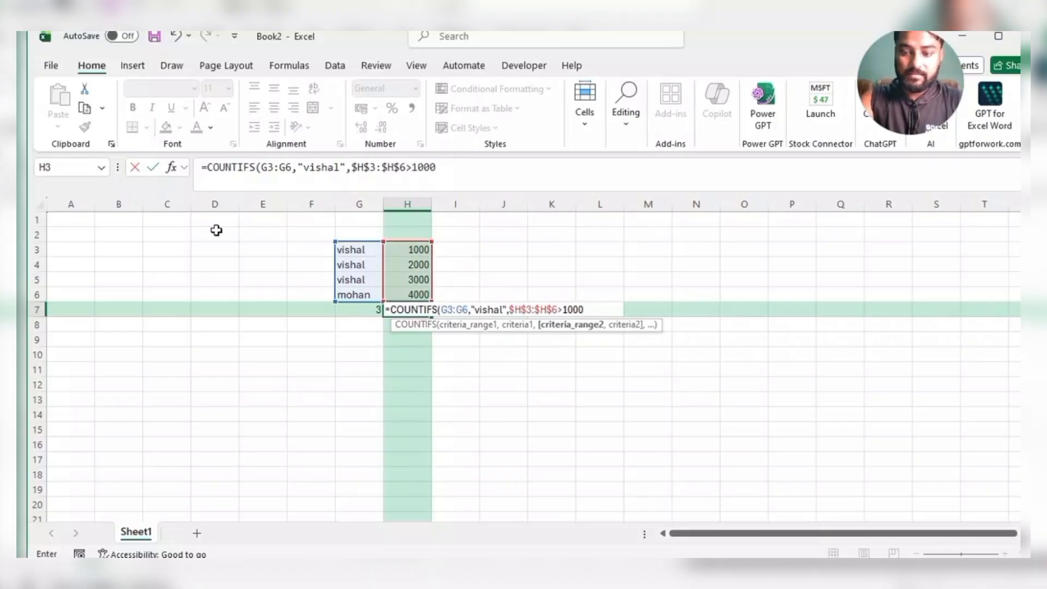
pyautogui.press('Return')
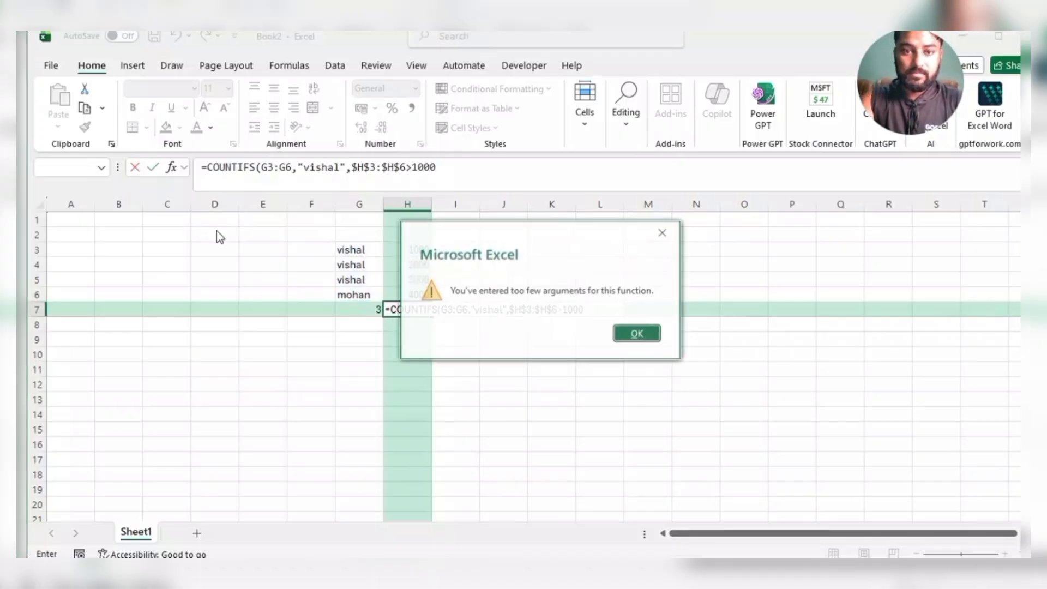
pyautogui.press('Return')
# - Insert a comma between $H$3:$H$6 and >1000 in the COUNTIFS formula and try to commit it
pyautogui.press('Right')
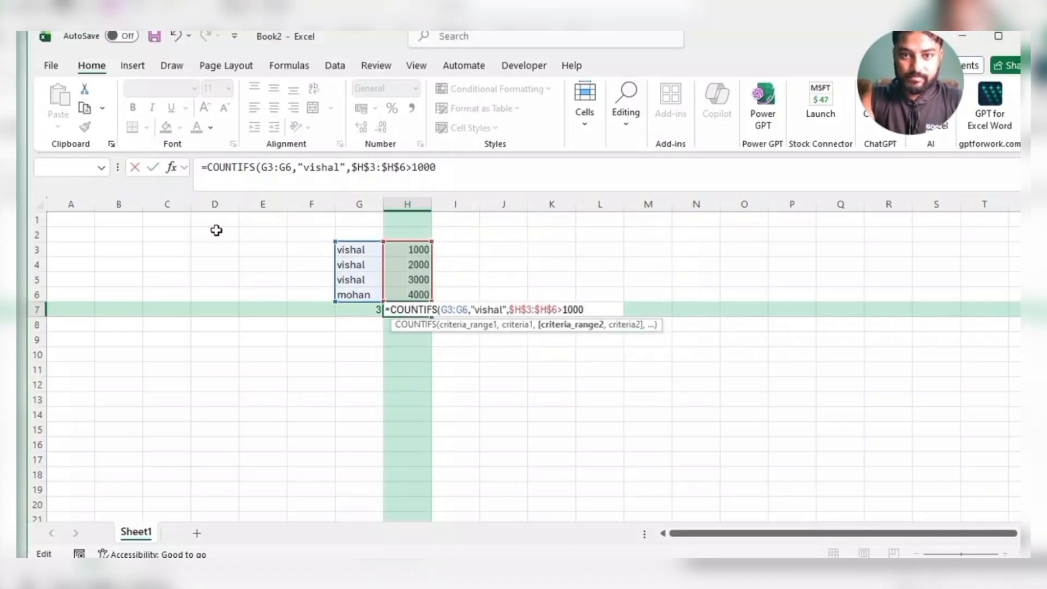
pyautogui.press('Left')
pyautogui.press('Left')
pyautogui.press('Left')
pyautogui.press('Left')
pyautogui.press('Left')
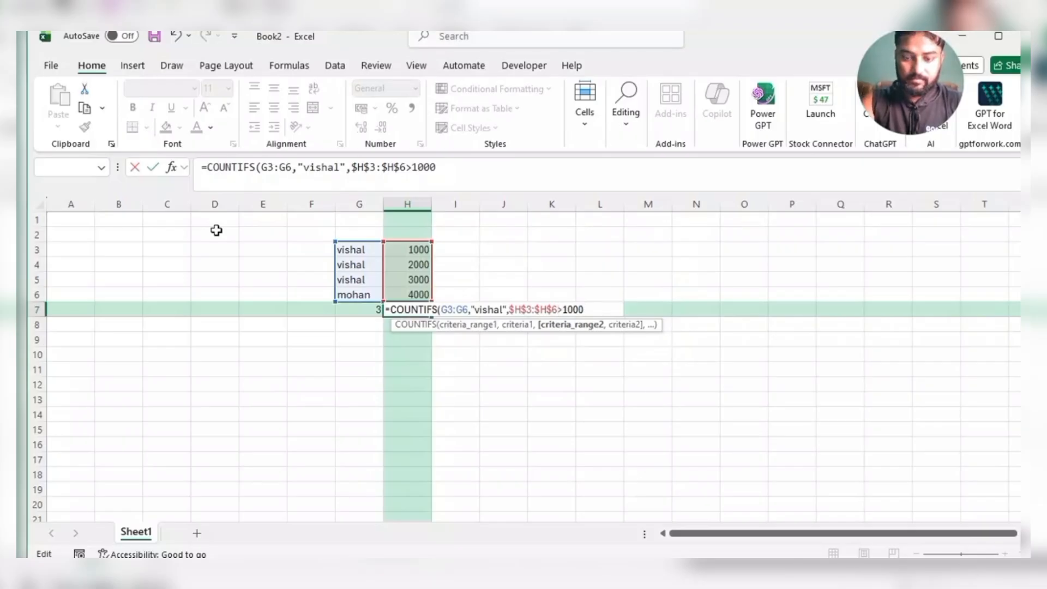
pyautogui.write(',')
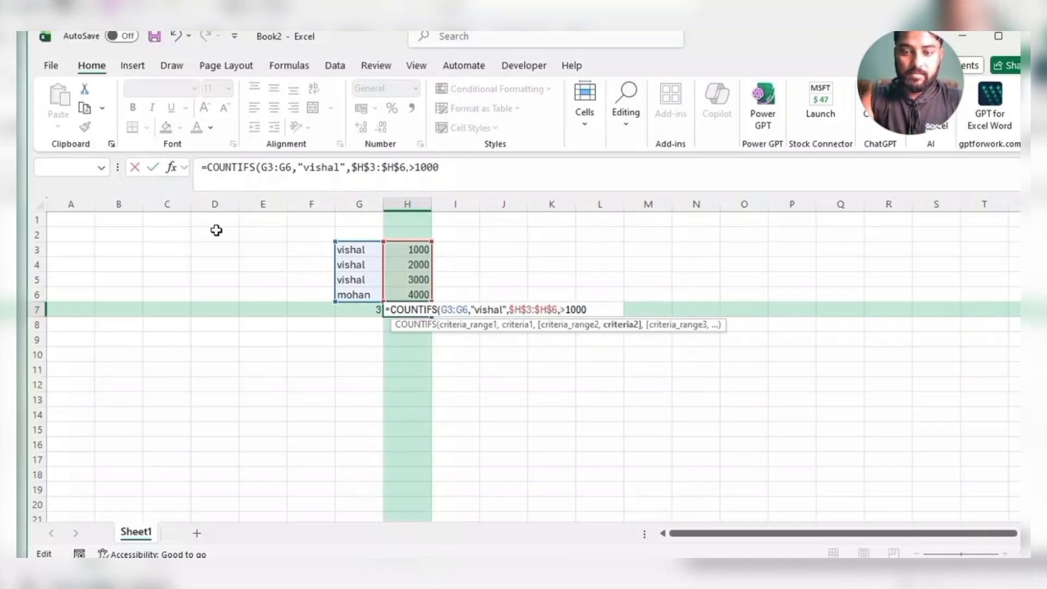
pyautogui.press('Return')
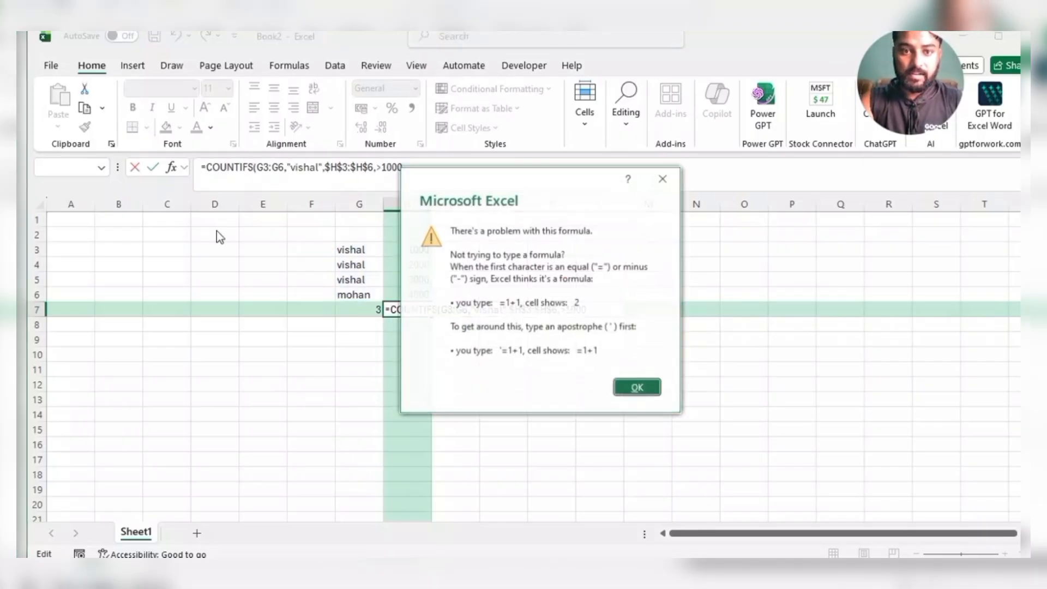
pyautogui.press('Return')
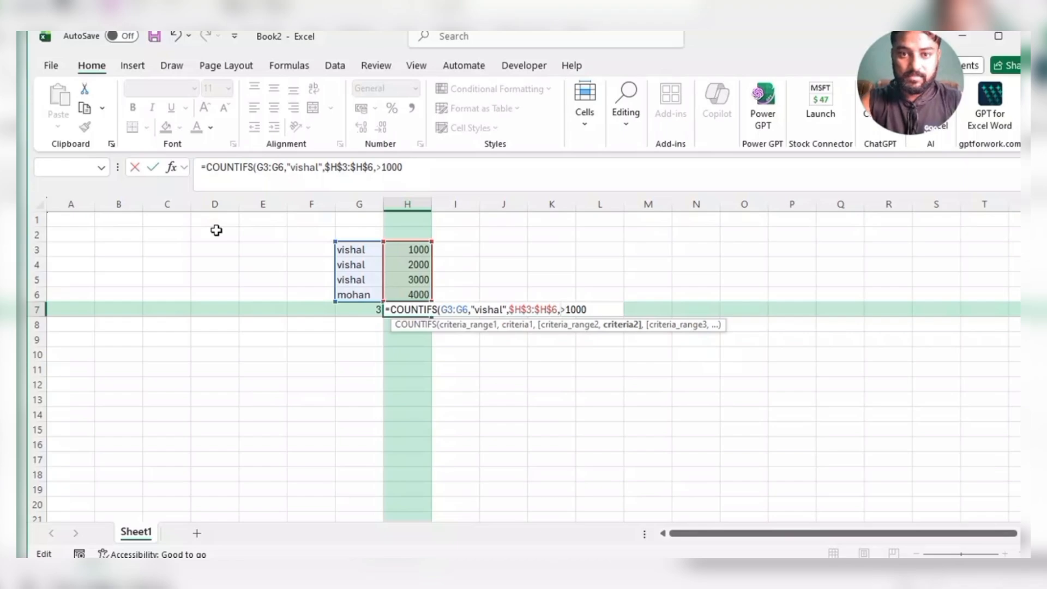
# - Enclose the >1000 criterion in quotation marks and commit the COUNTIFS formula in H7
pyautogui.write('"')
pyautogui.press('Right')
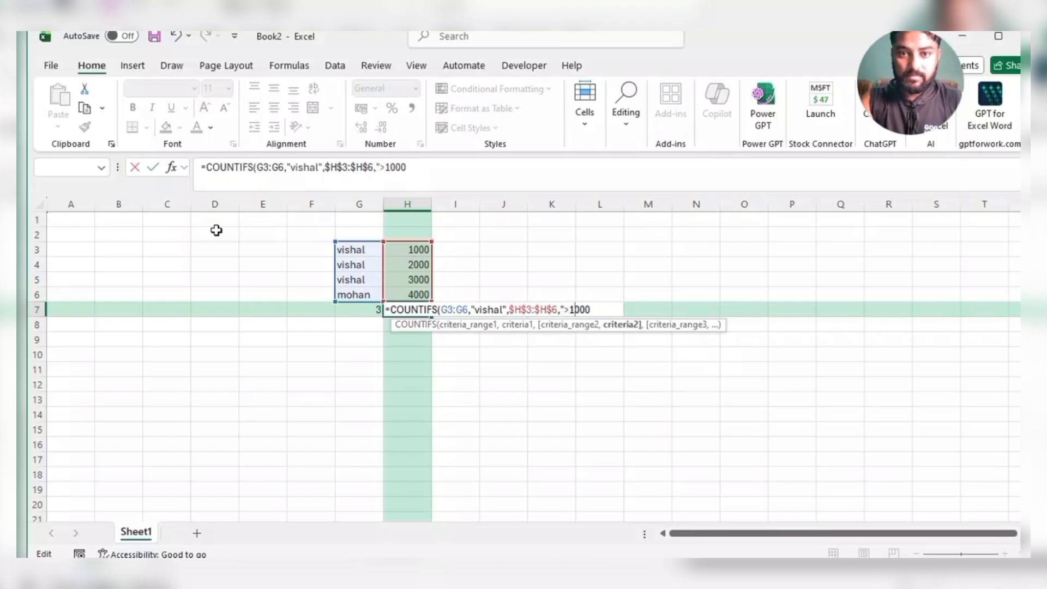
pyautogui.write('"')
pyautogui.press('Return')
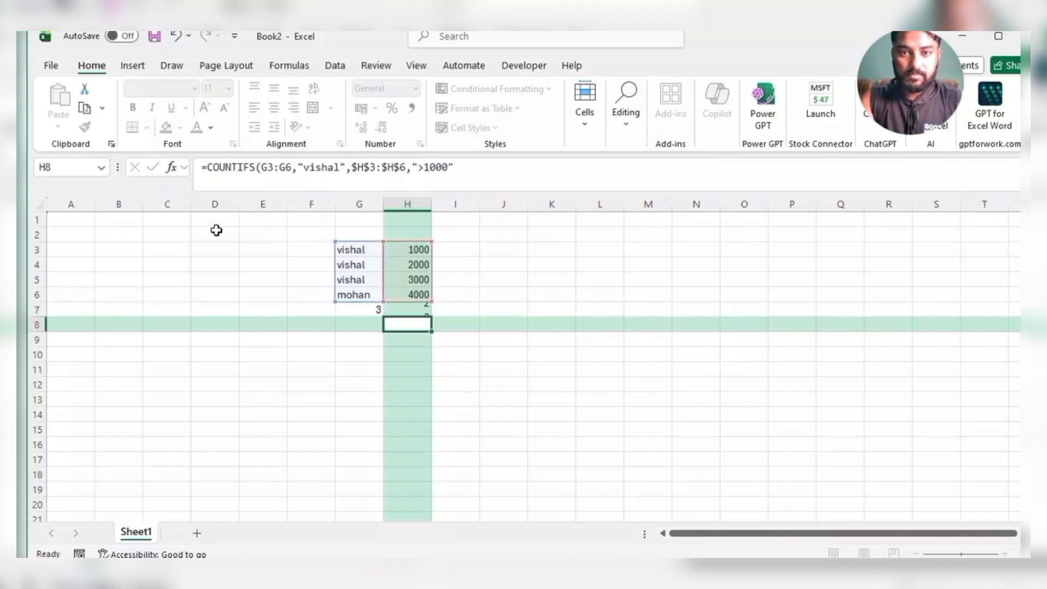
# - Review the COUNTIFS result in H7 and the amounts above 1000 that belong to the repeated name
pyautogui.press('Up')
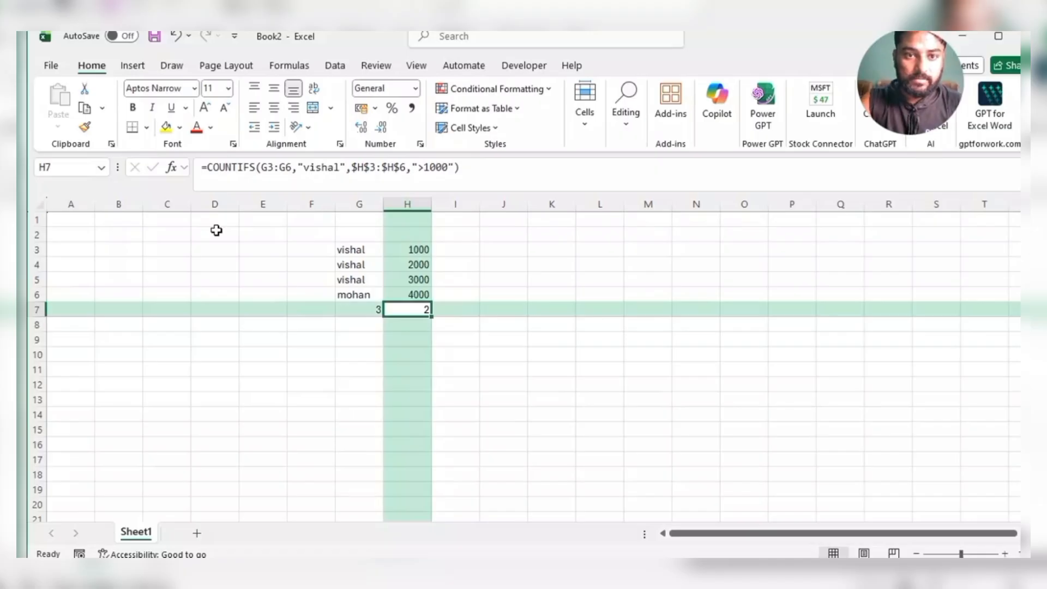
pyautogui.press('Up')
pyautogui.press('Up')
pyautogui.hotkey('shift', 'Up')
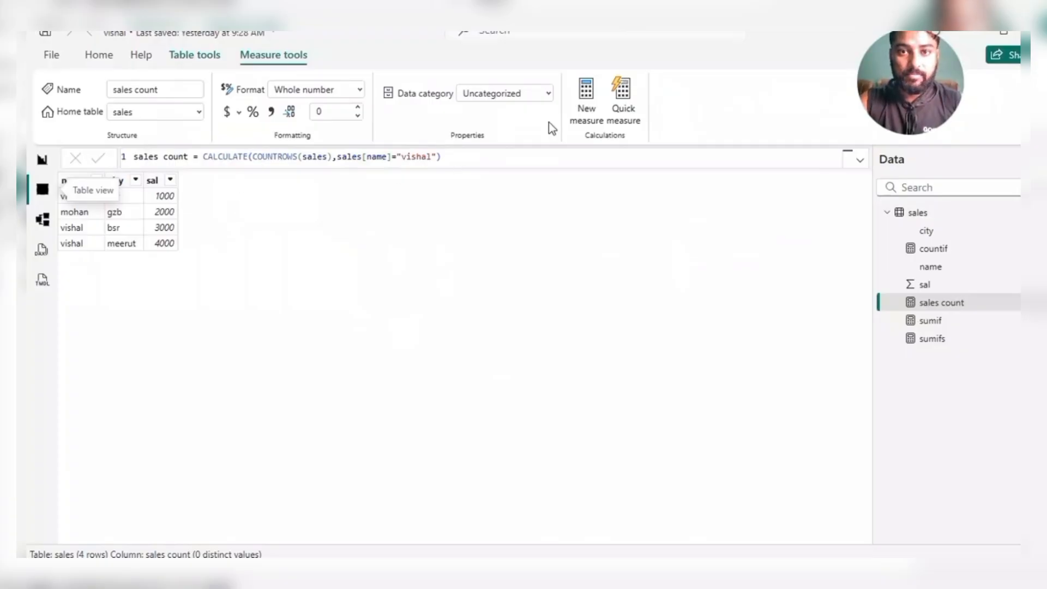
# - In Power BI's table view, create a new measure named sales countifs and start its formula with CALCULATE
pyautogui.click(587, 98)
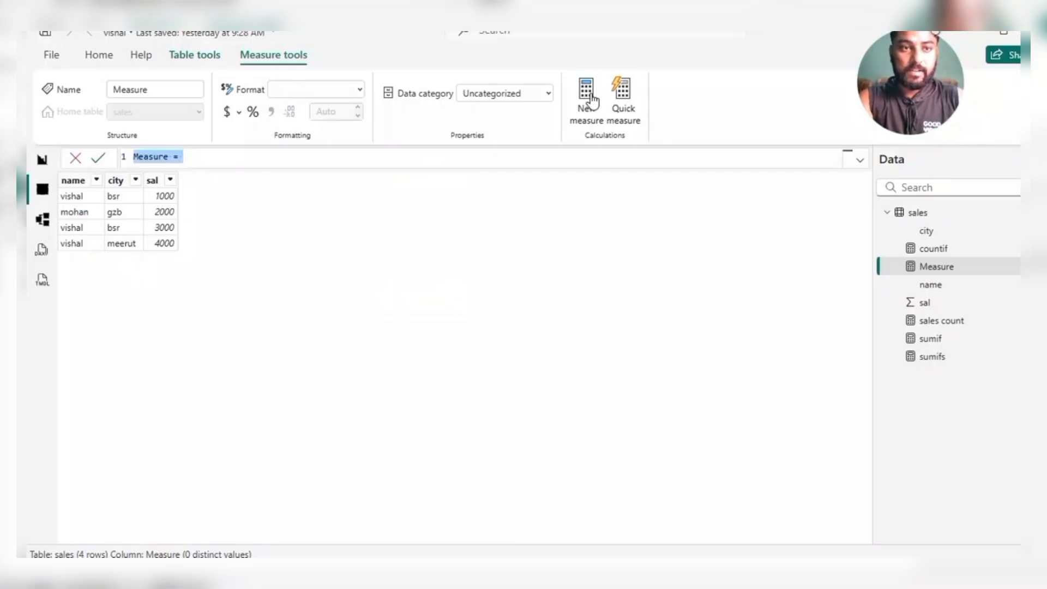
pyautogui.write('sales')
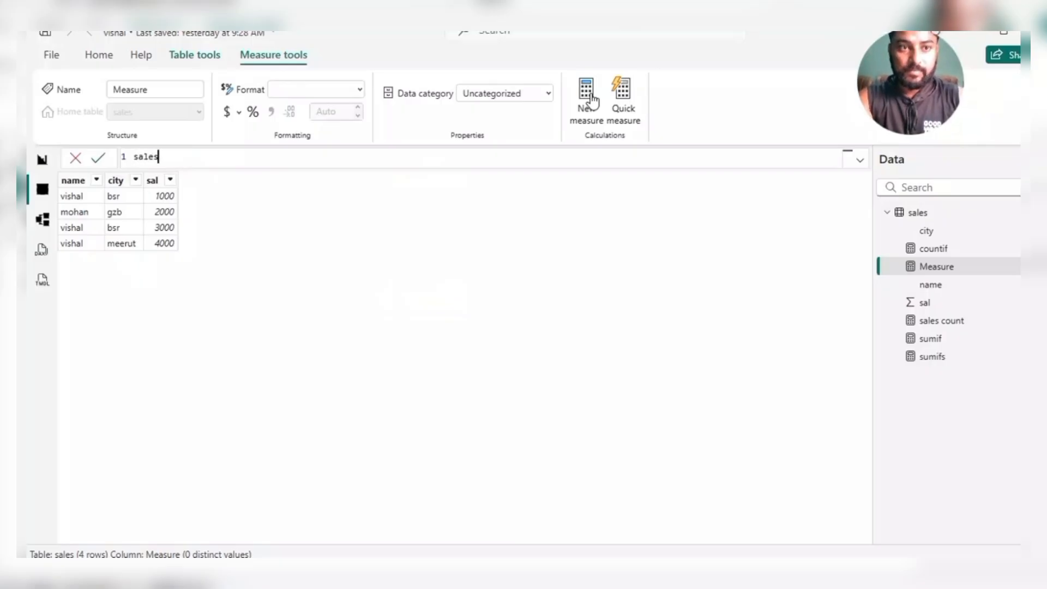
pyautogui.write(' countifs=')
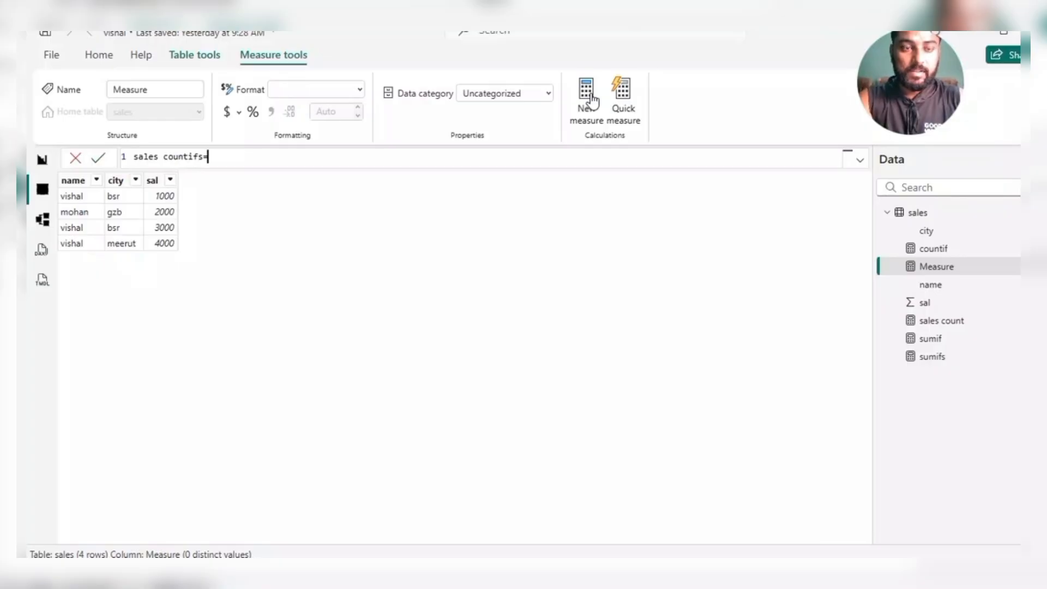
pyautogui.write('cal')
pyautogui.press('Tab')
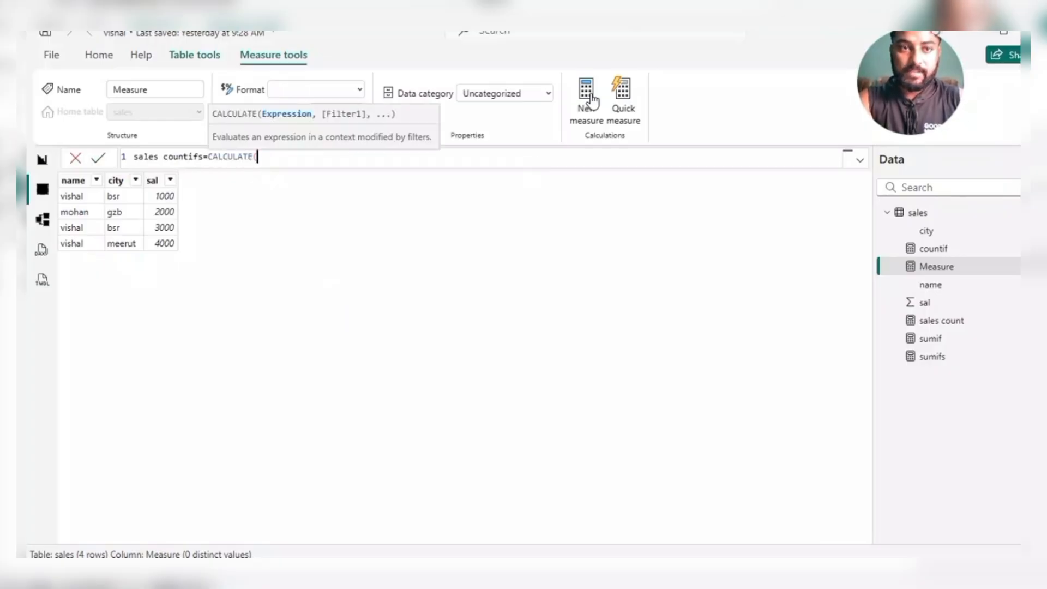
# - Enter COUNTROWS(sales) as the expression inside CALCULATE, followed by a comma for the first filter
pyautogui.write('countro')
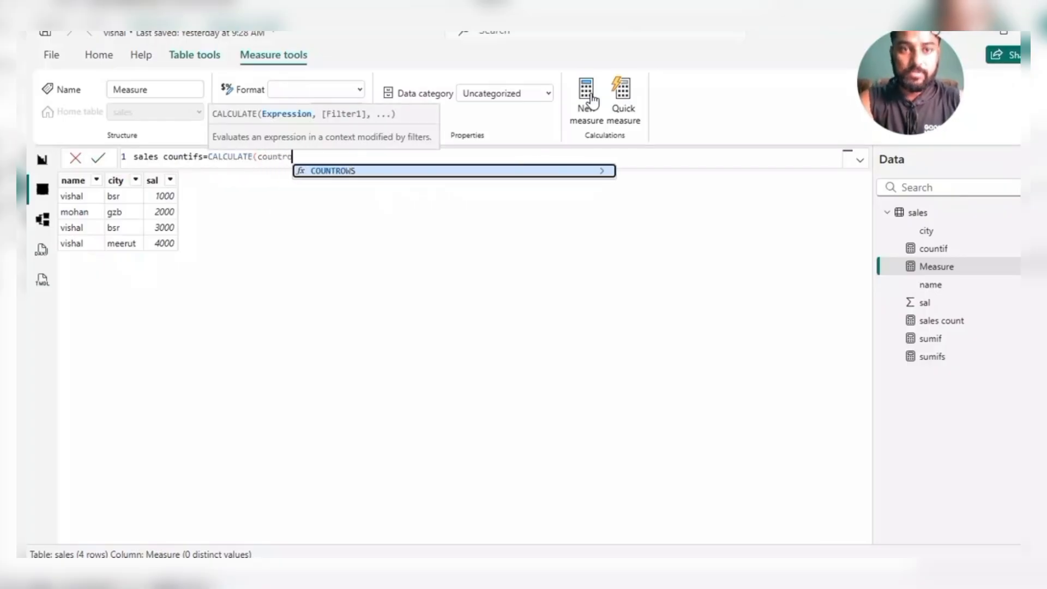
pyautogui.press('Tab')
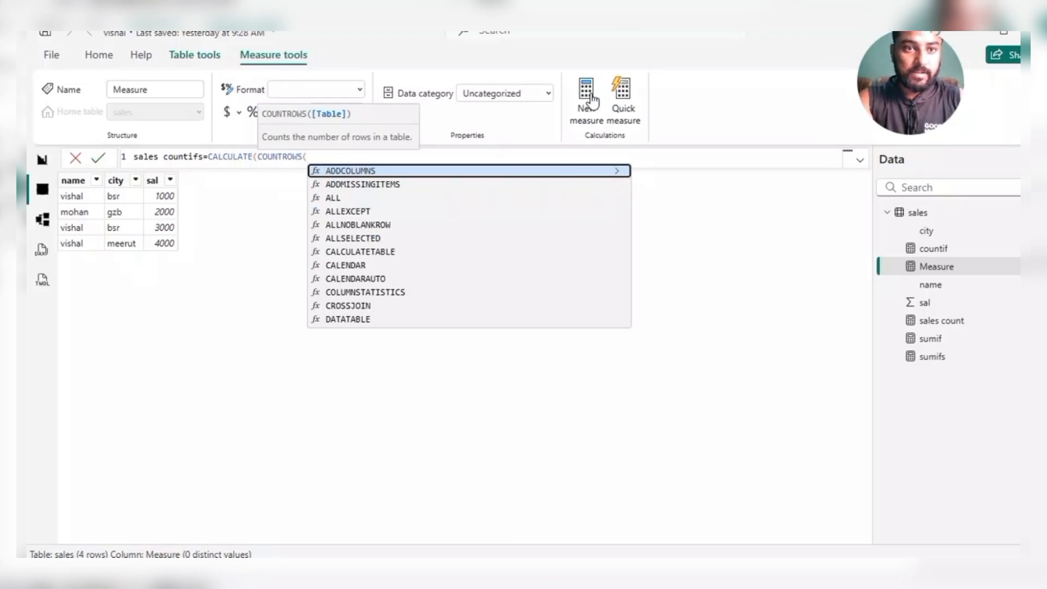
pyautogui.write('nam')
pyautogui.press('BackSpace')
pyautogui.press('BackSpace')
pyautogui.press('BackSpace')
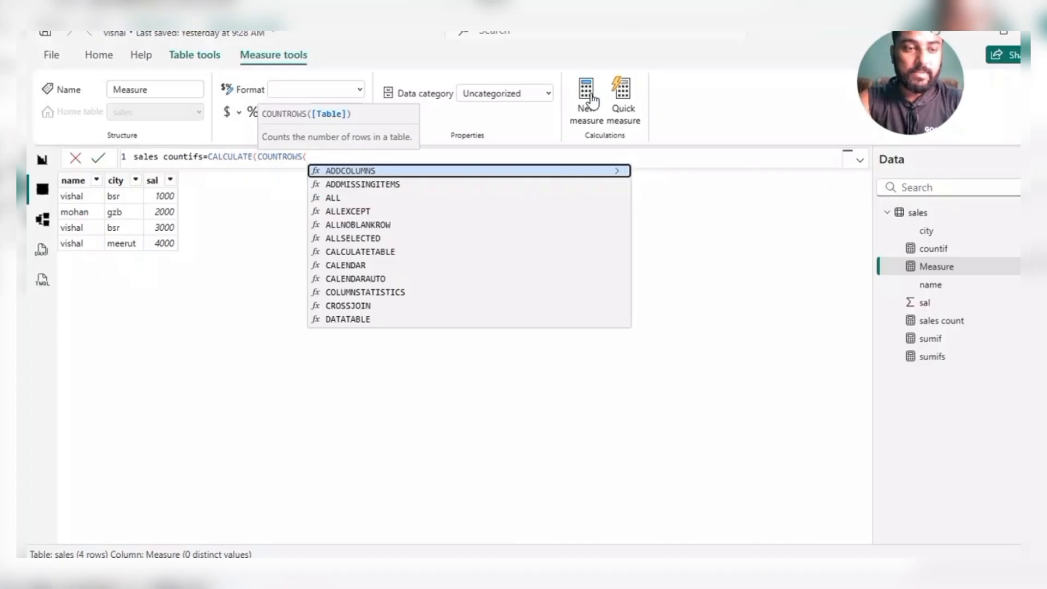
pyautogui.write('sales')
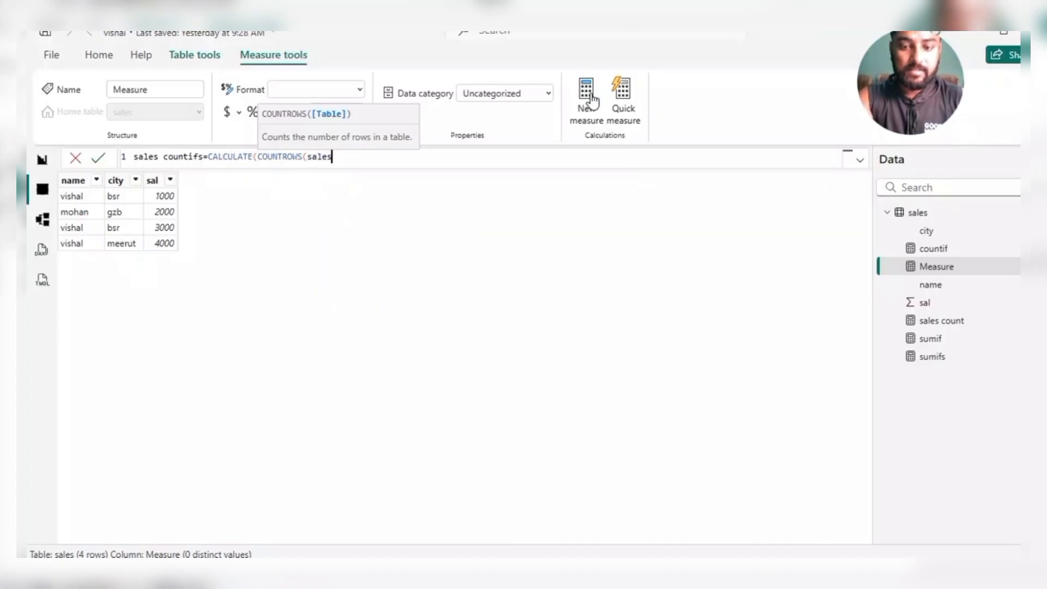
pyautogui.write('),')
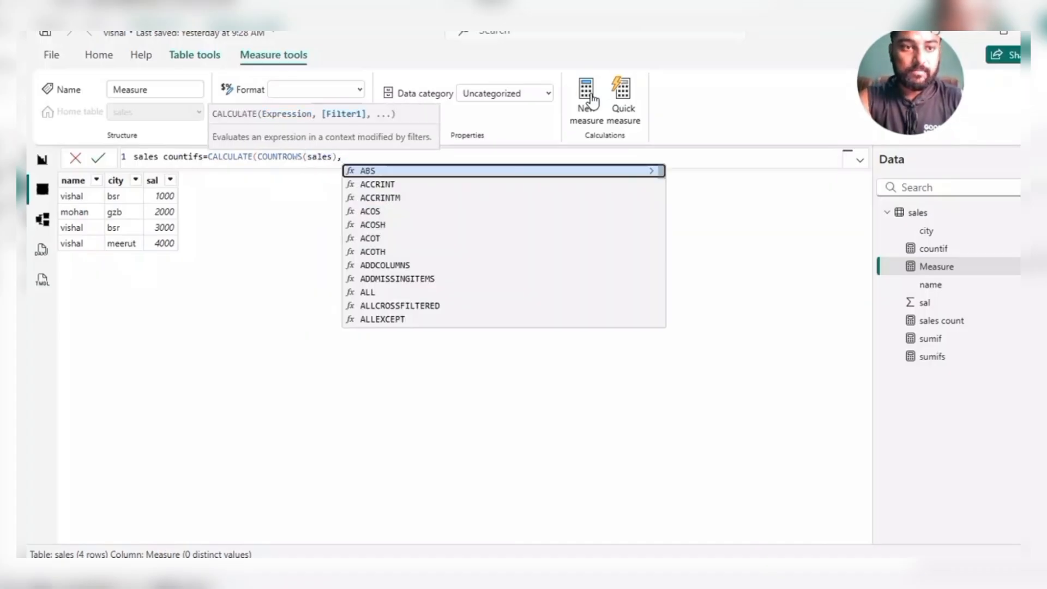
# - Add a first filter requiring sales[name] to equal the repeated name, in quotation marks, followed by a comma
pyautogui.write('nam')
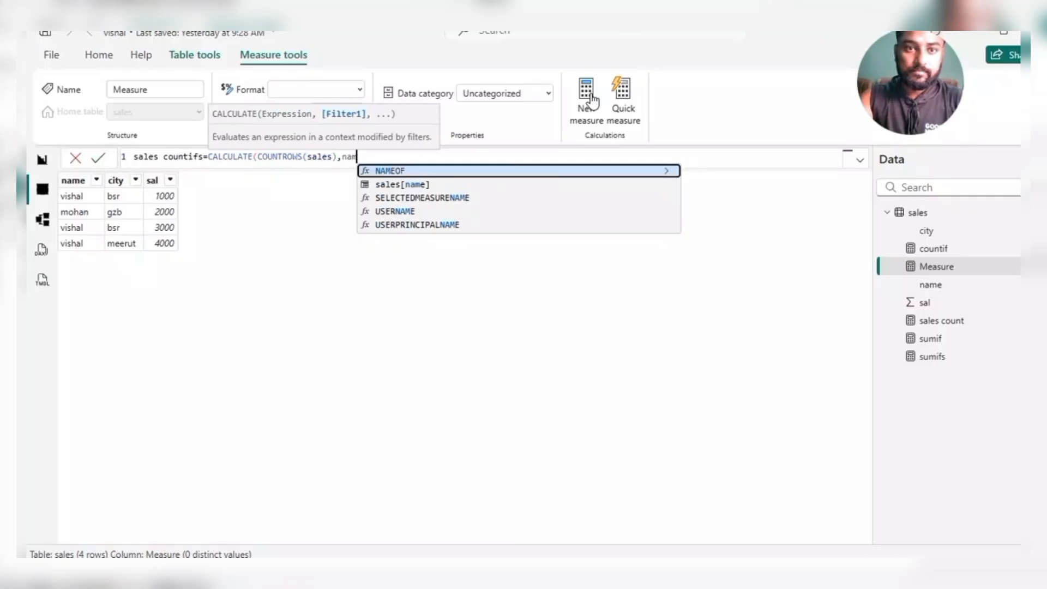
pyautogui.press('Down')
pyautogui.press('Tab')
pyautogui.write('="')
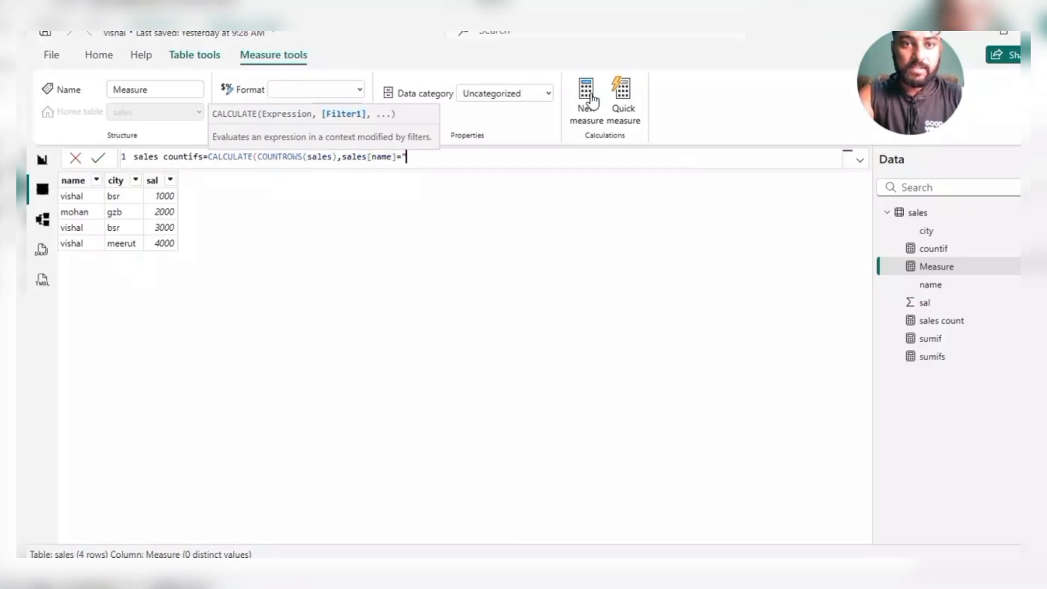
pyautogui.write('vishal",')
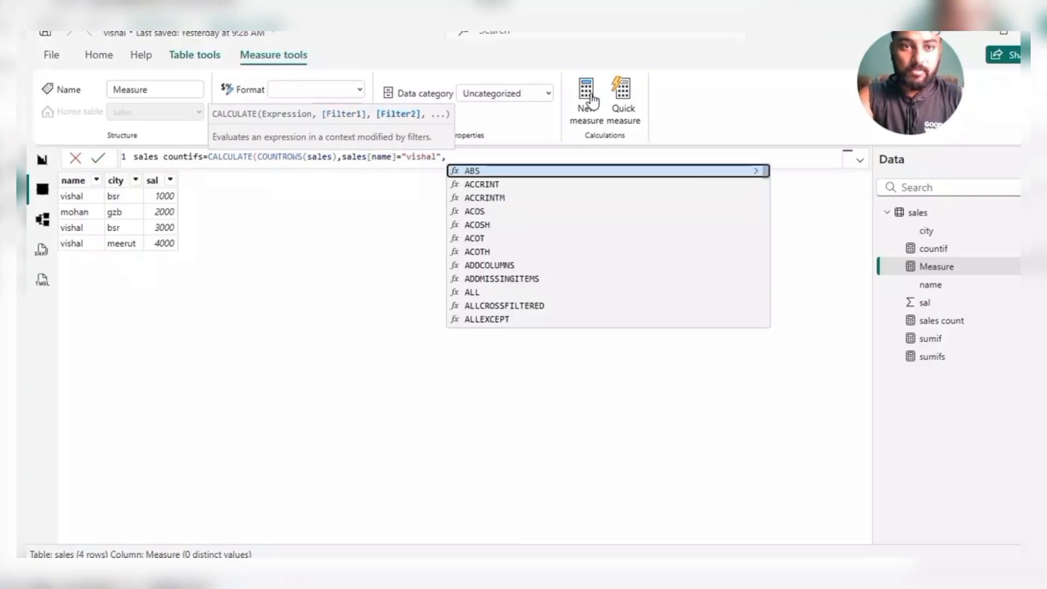
# - Add the second filter sales[sal]>1000, close the CALCULATE function and commit the sales countifs measure
pyautogui.write('sal')
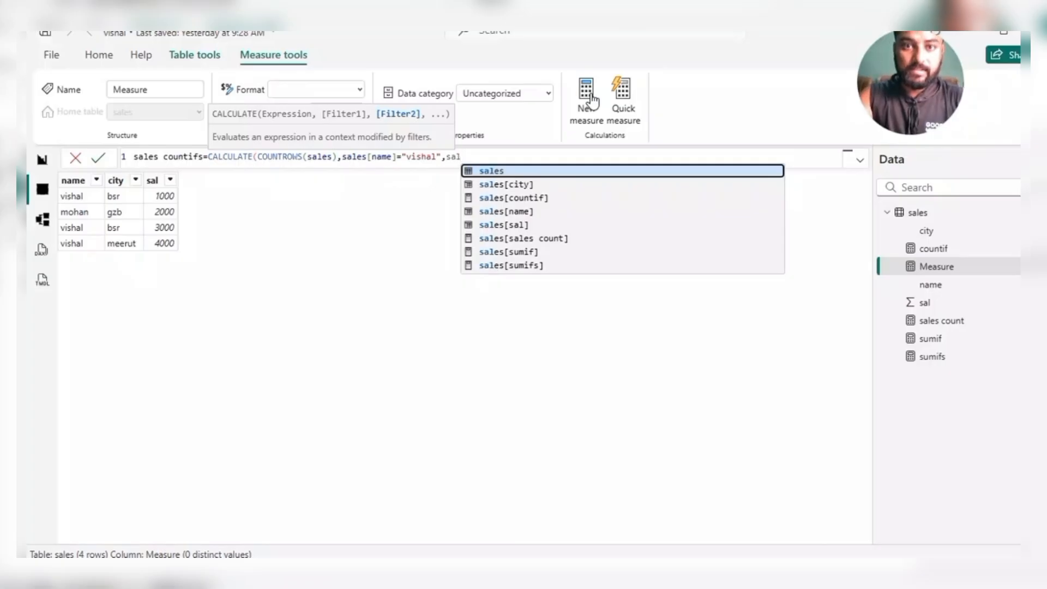
pyautogui.press('Down')
pyautogui.press('Down')
pyautogui.press('Down')
pyautogui.press('Down')
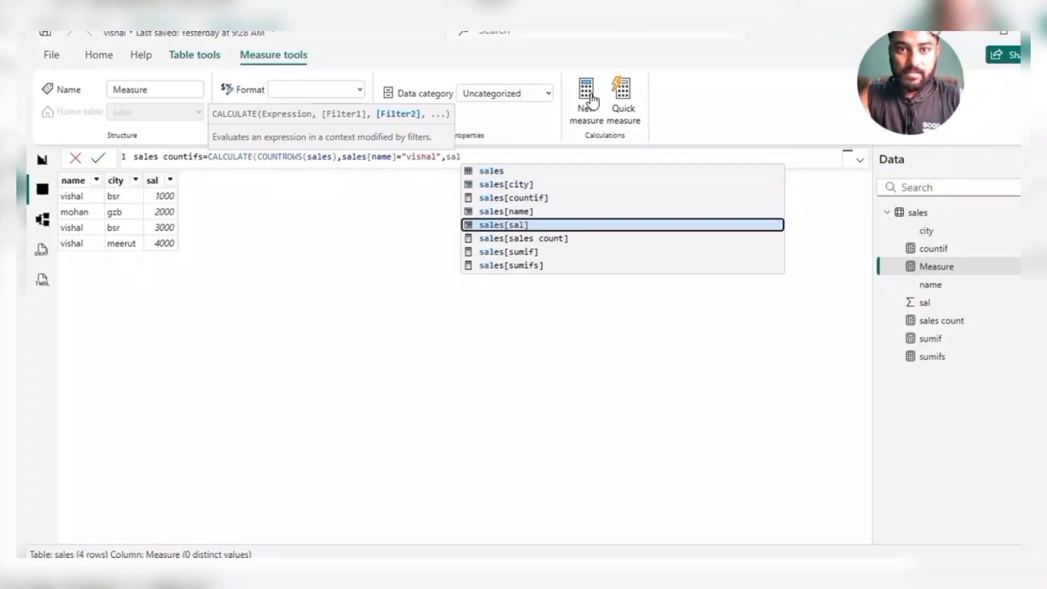
pyautogui.press('Tab')
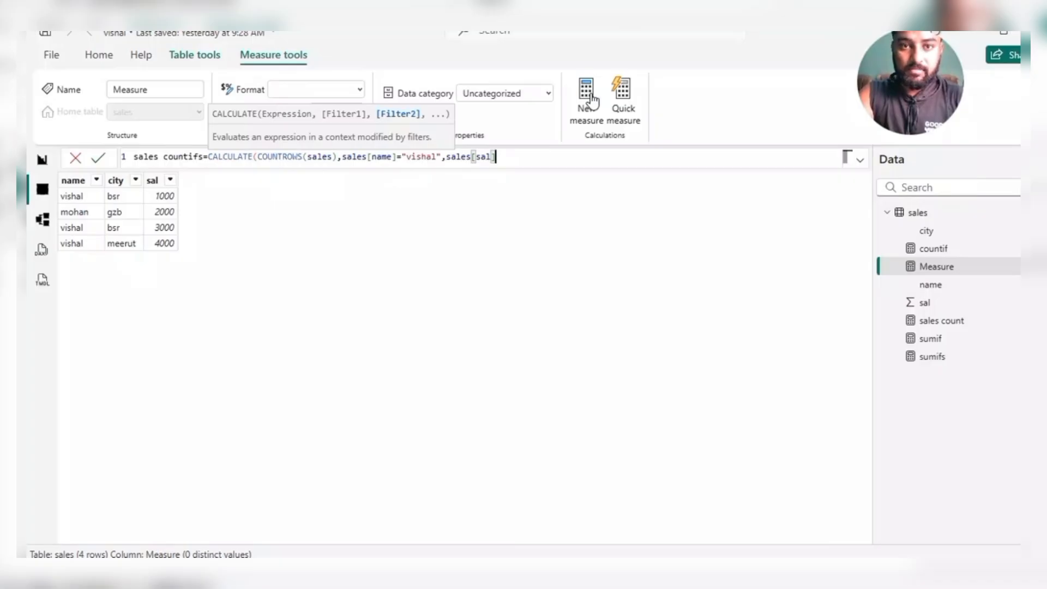
pyautogui.write('>100')
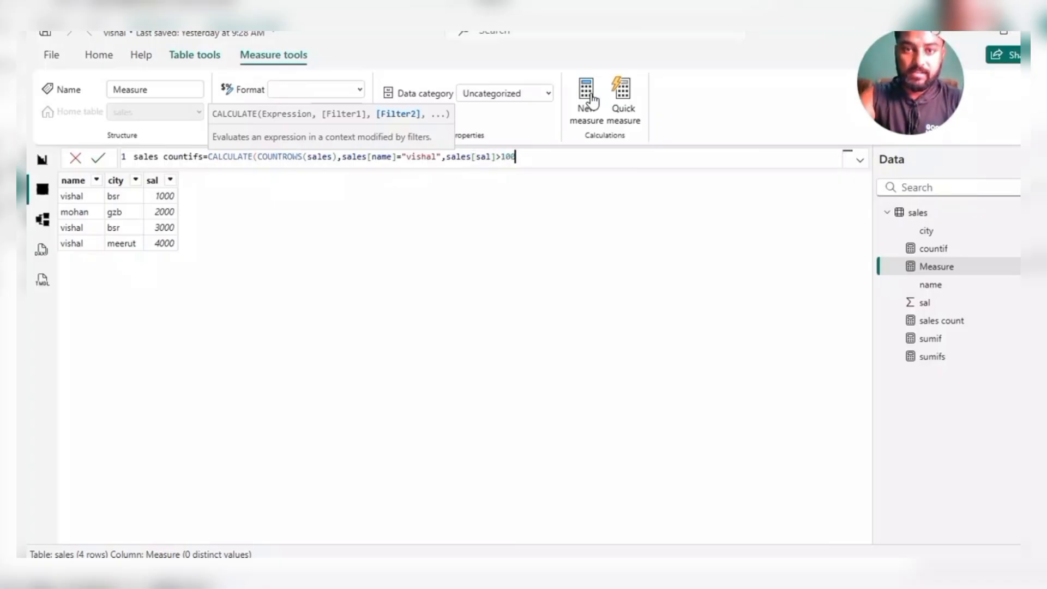
pyautogui.write('0)')
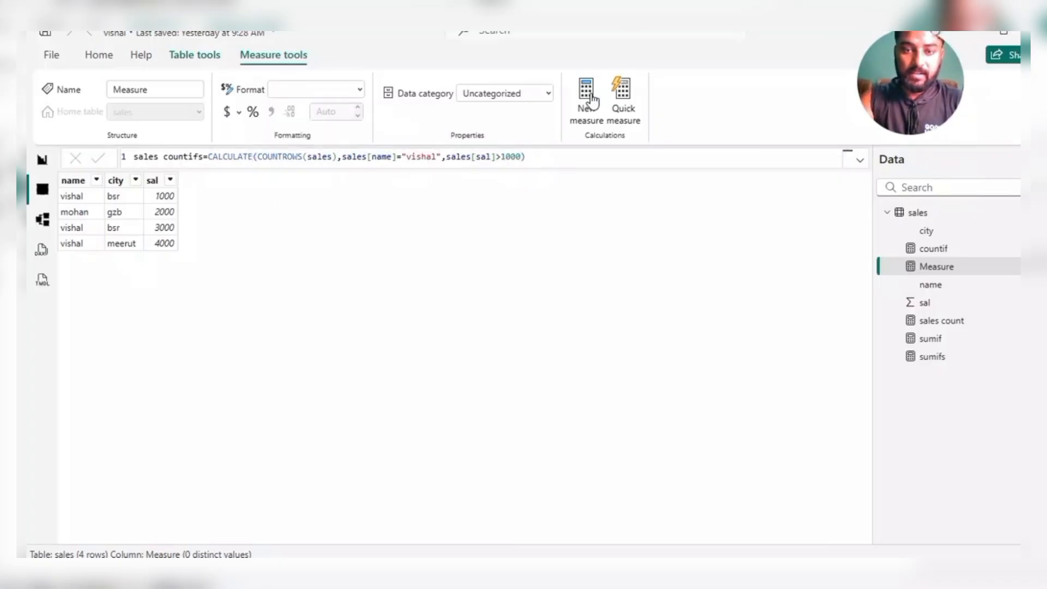
pyautogui.press('Return')
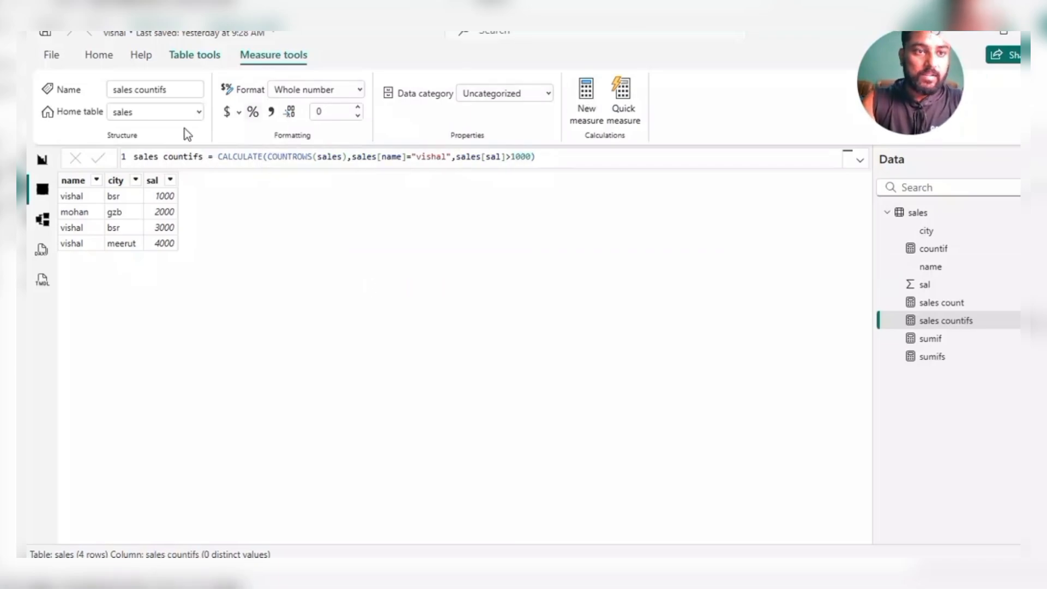
# - Place a new card on the report page directly below the sales count card, showing the sales countifs measure
pyautogui.click(44, 160)
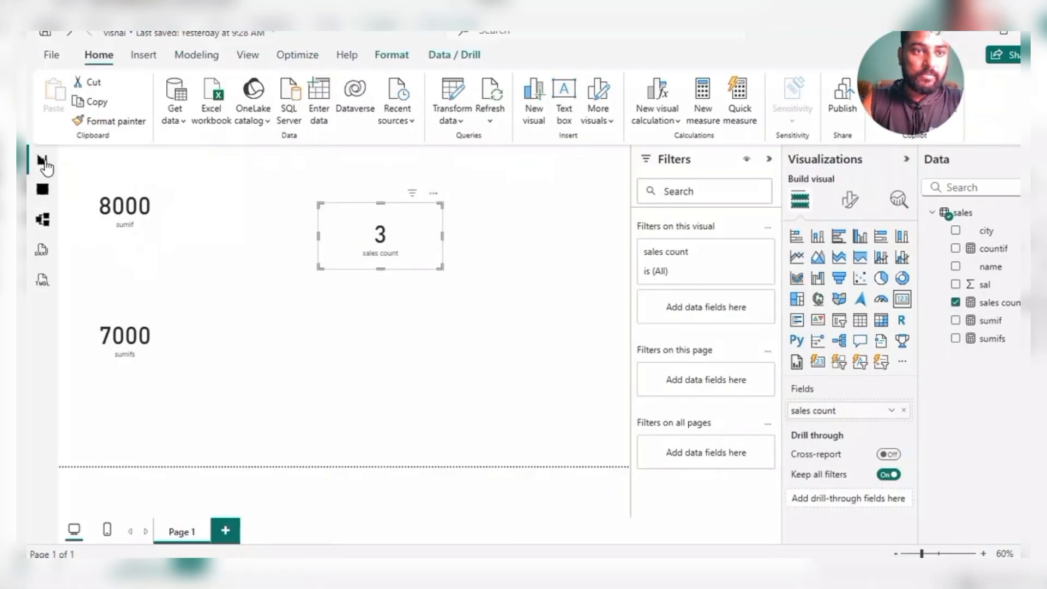
pyautogui.click(367, 342)
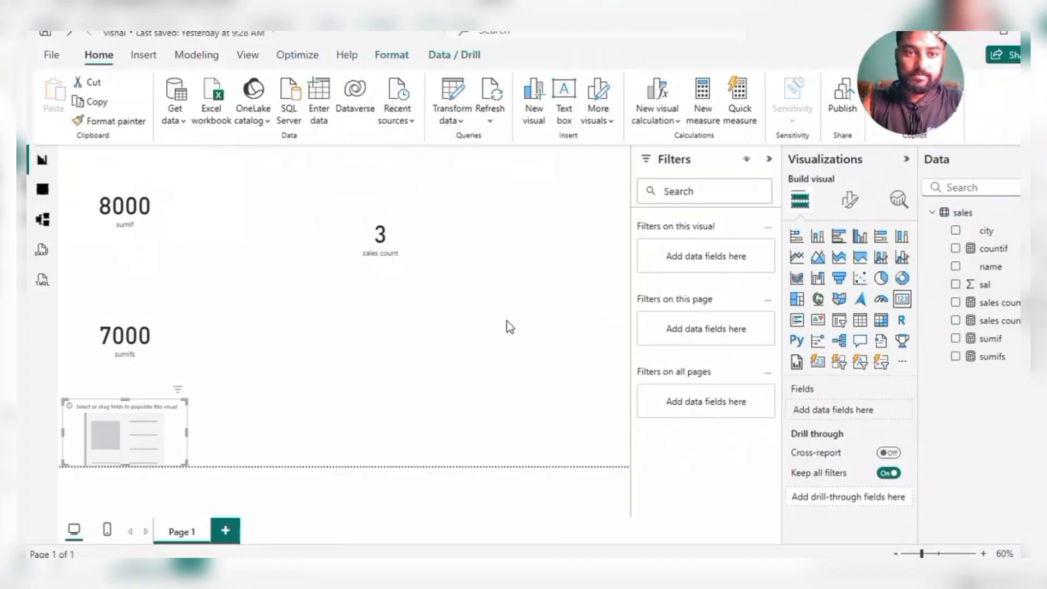
pyautogui.moveTo(145, 414); pyautogui.dragTo(401, 306)
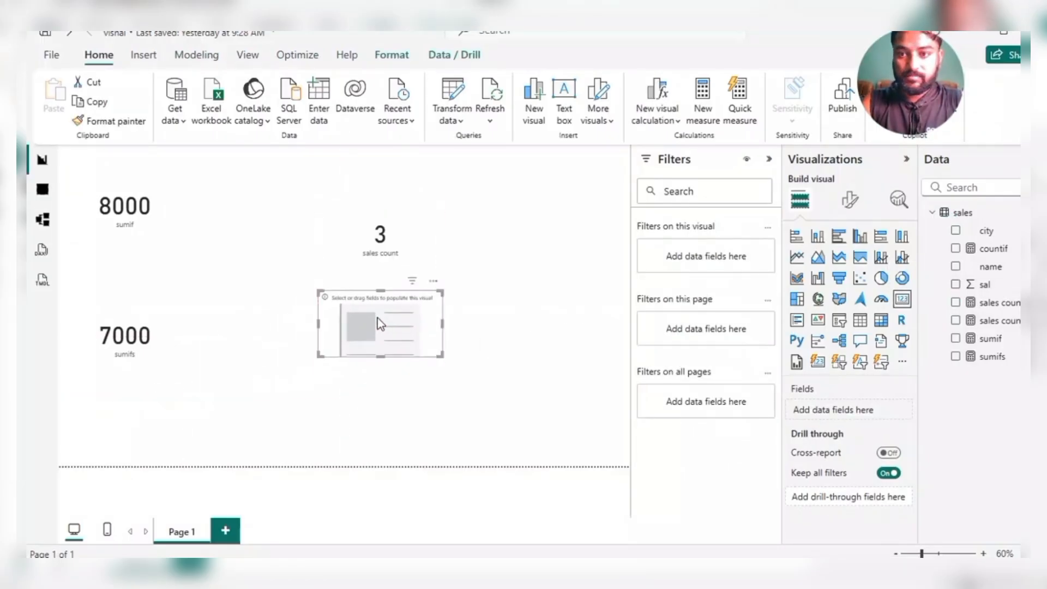
pyautogui.click(956, 320)
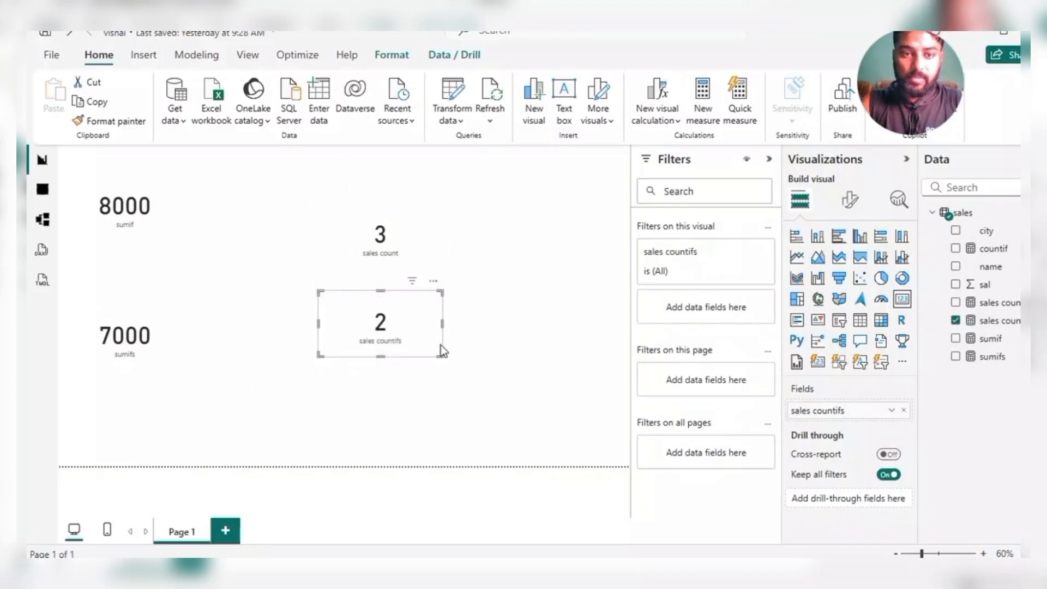
# - Switch to the Excel workbook, inspect the COUNTIFS formula in cell H7, and return to the Power BI report
pyautogui.hotkey('alt', 'Tab')
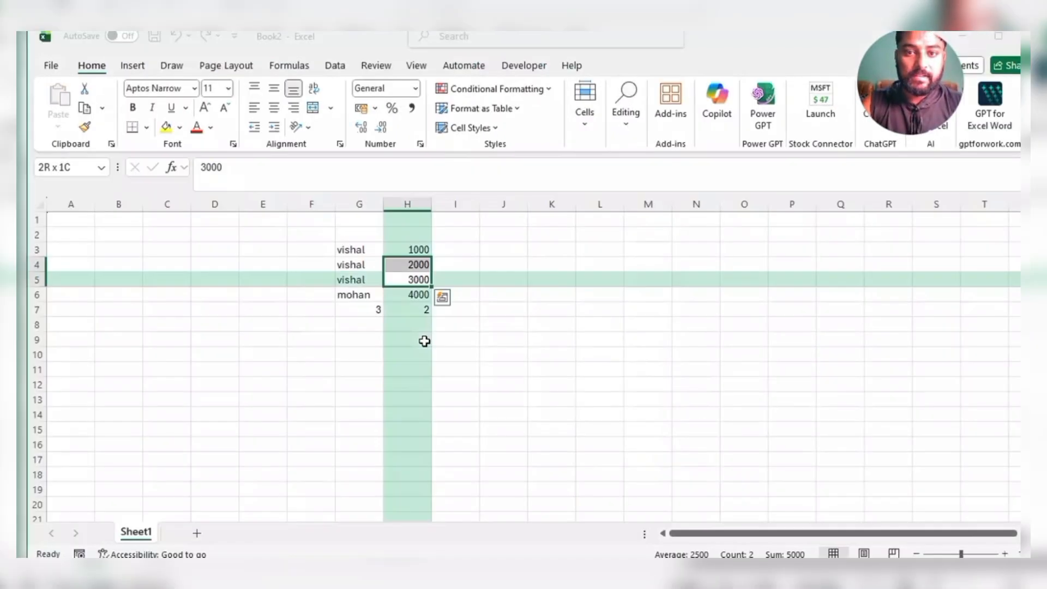
pyautogui.click(412, 311)
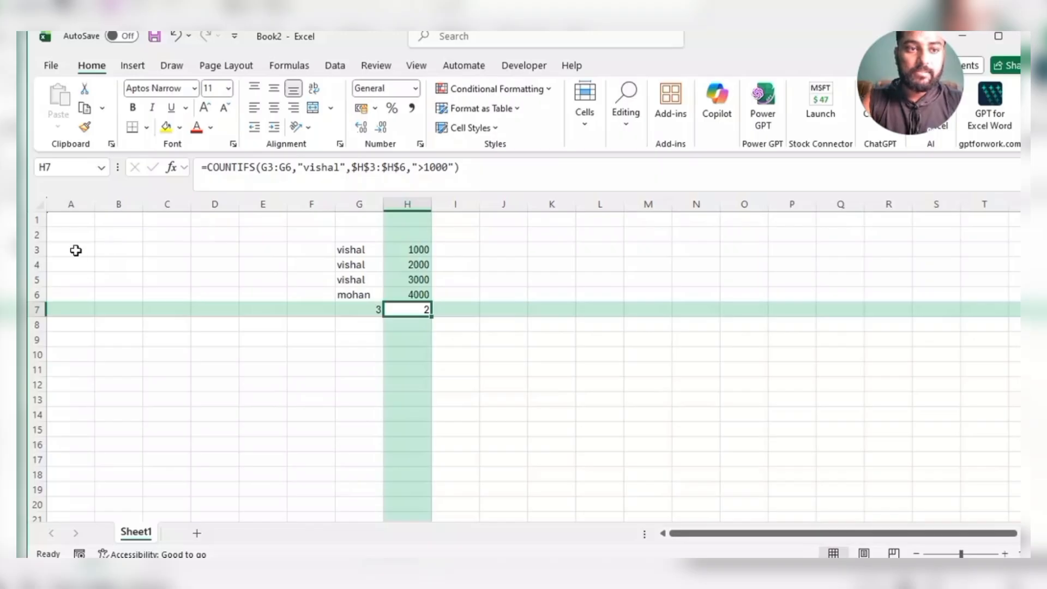
pyautogui.hotkey('alt', 'Tab')
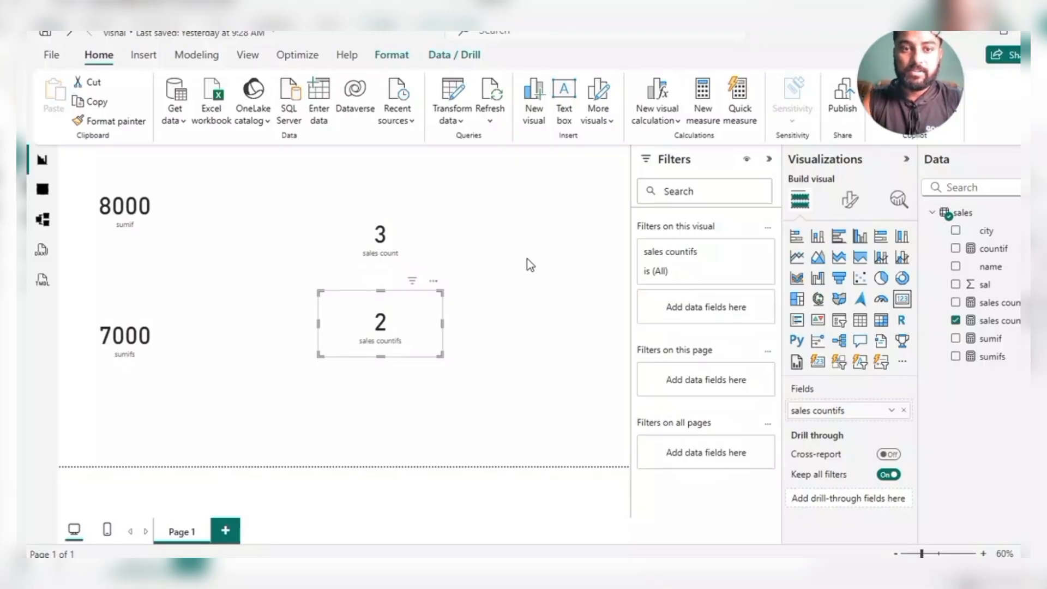
# - Review the DAX formulas of the sumif and sumifs measures alongside the sales table's data
pyautogui.click(129, 214)
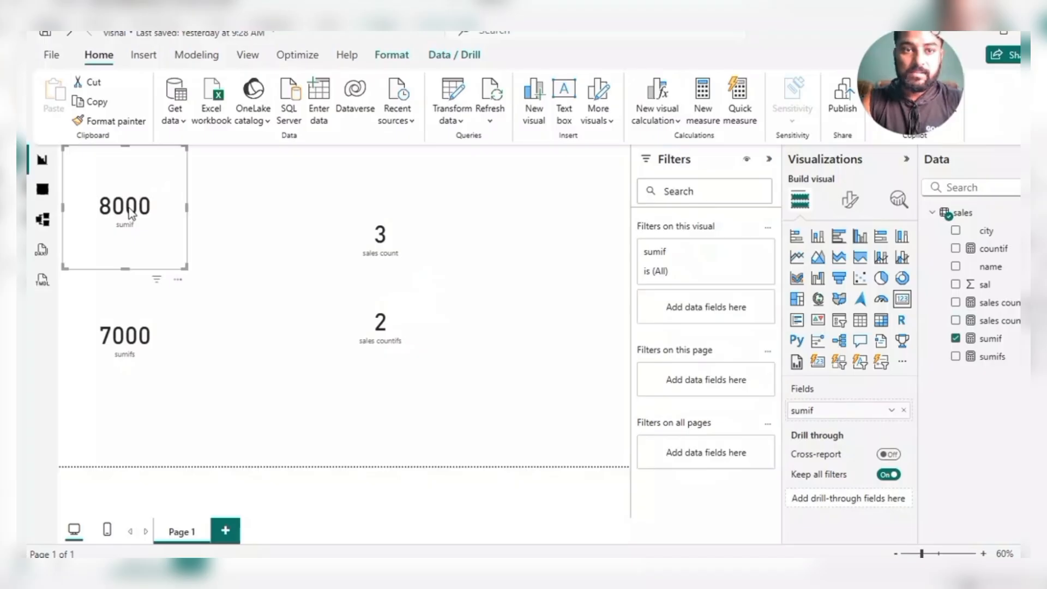
pyautogui.click(41, 190)
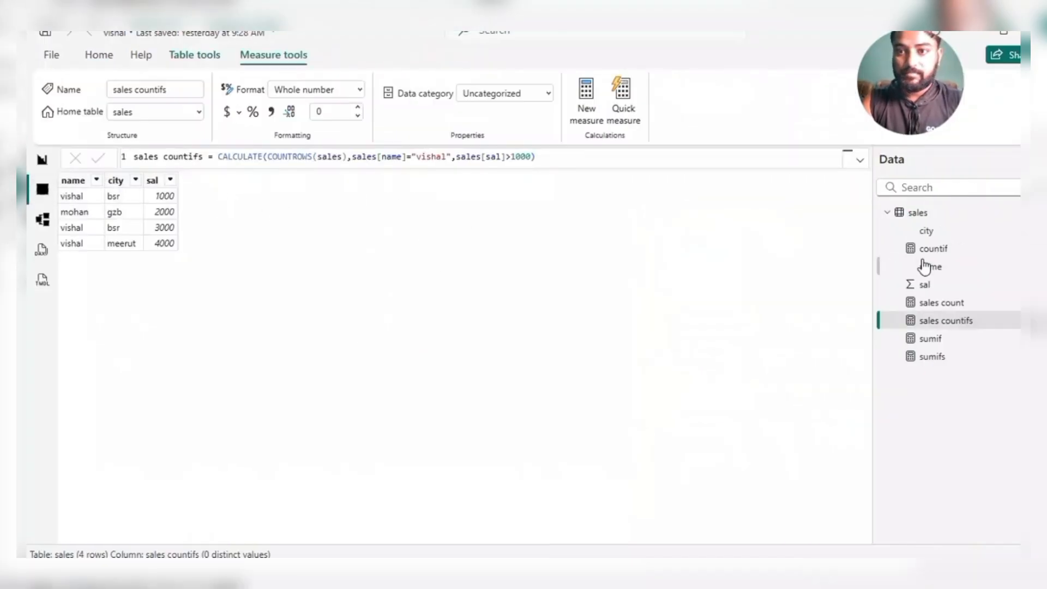
pyautogui.click(937, 343)
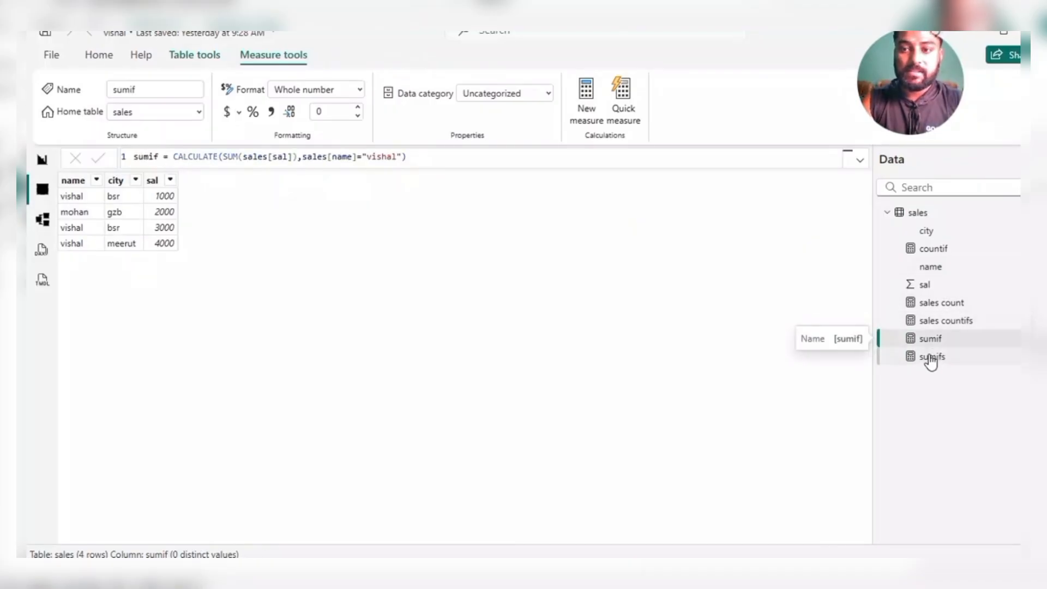
pyautogui.click(929, 363)
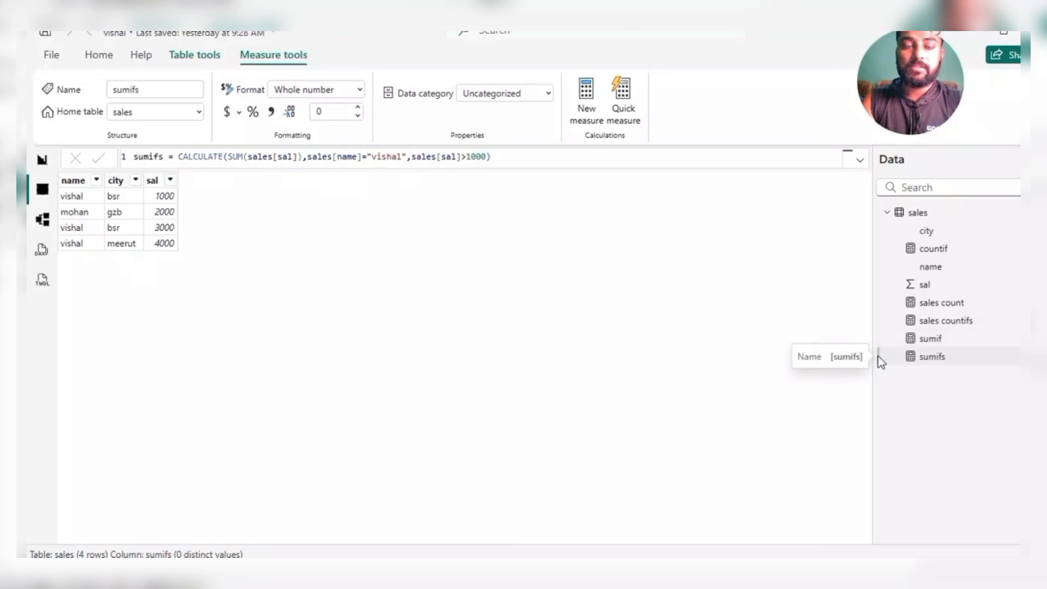